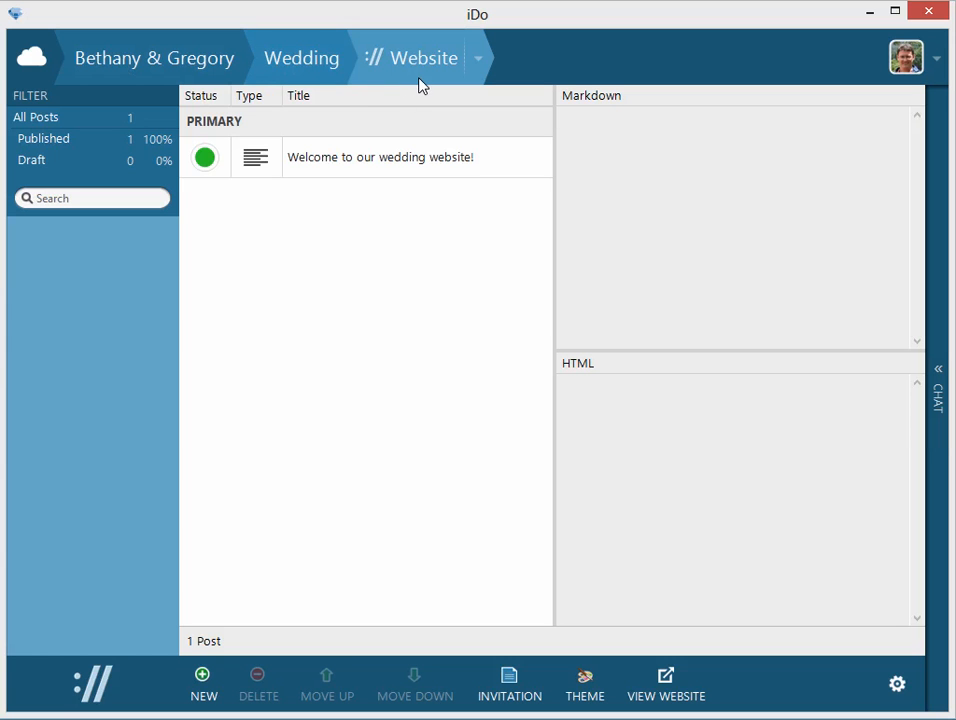
View the published wedding website in the browser, examine the welcome post's heading and text, and return to iDo.
{"action": "left_click", "coordinate": [666, 681]}
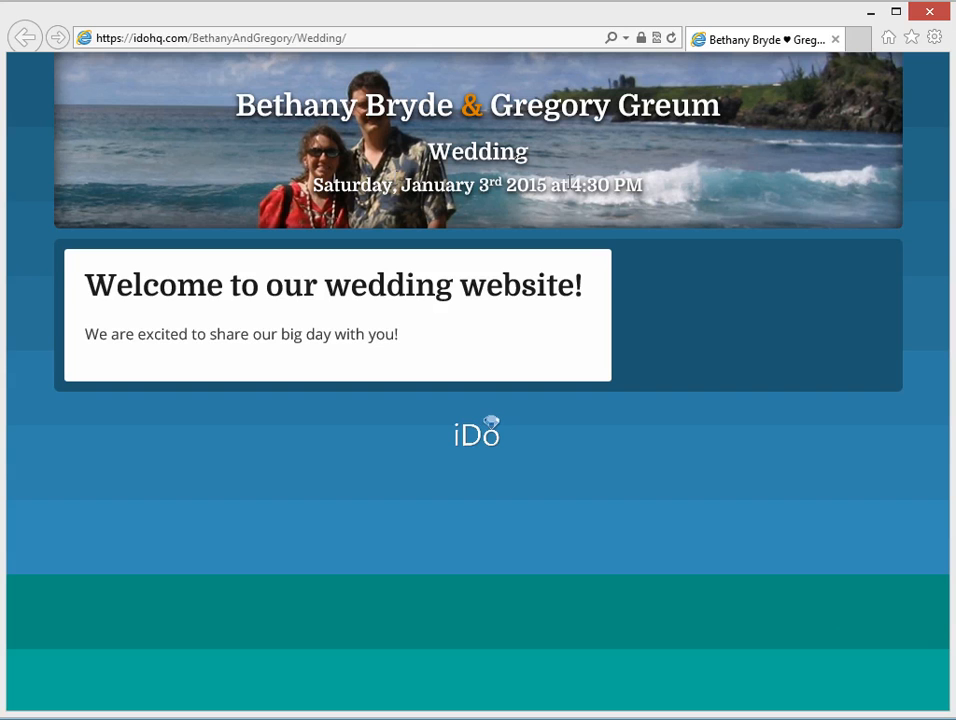
{"action": "left_click_drag", "start_coordinate": [84, 286], "coordinate": [397, 332]}
{"action": "left_click", "coordinate": [775, 497]}
{"action": "left_click_drag", "start_coordinate": [950, 316], "coordinate": [951, 346]}
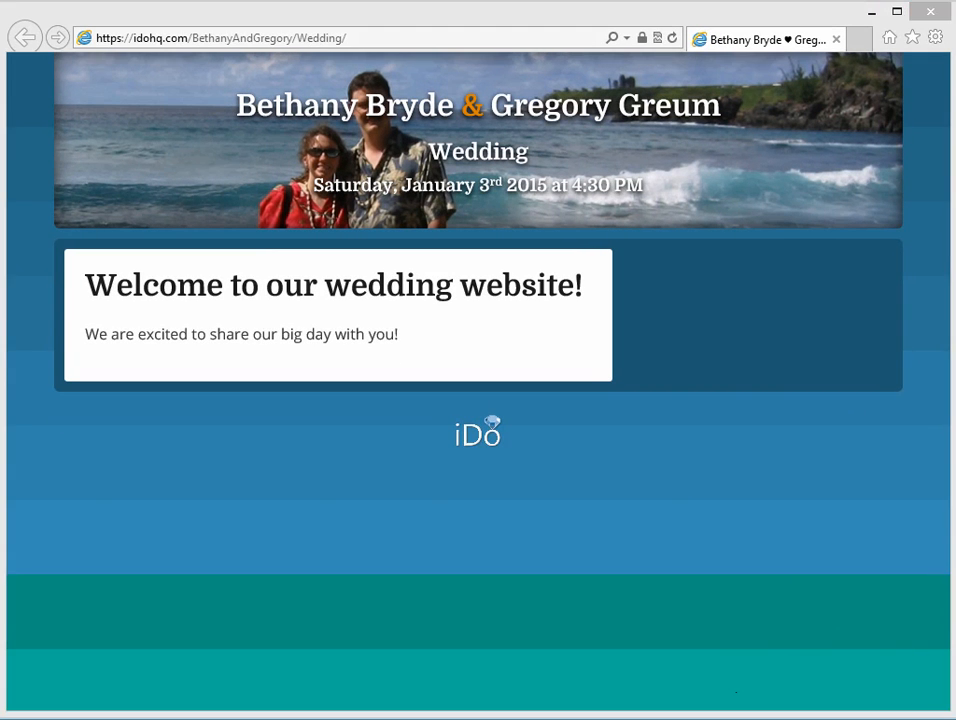
{"action": "key", "text": "alt+Tab"}
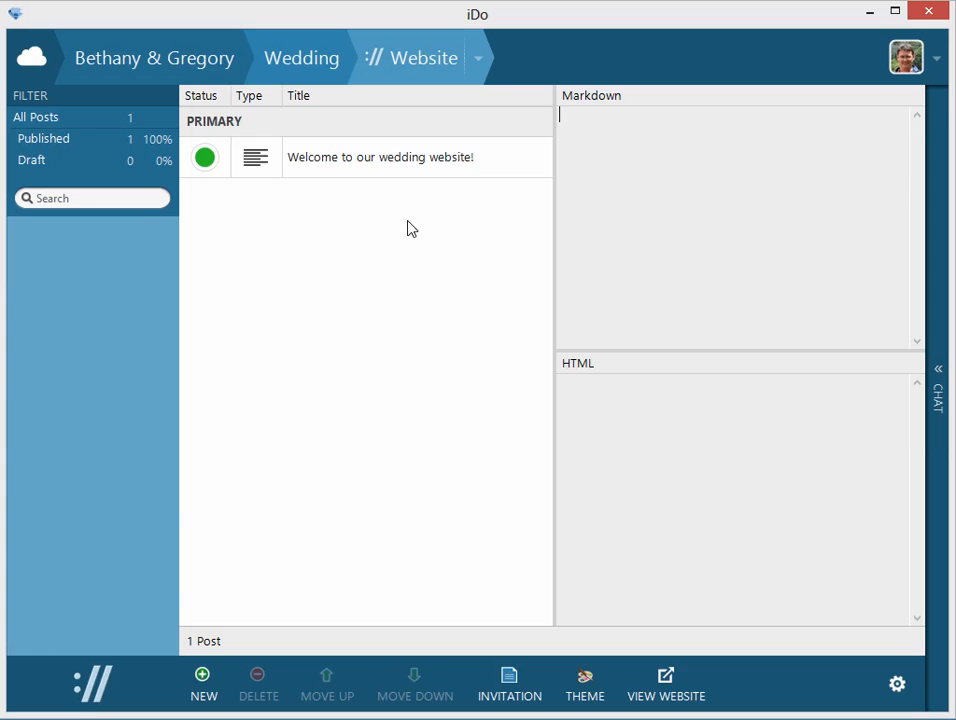
Preview the welcome post's Markdown and HTML, and check the website address in the couple's cloud settings without changing it.
{"action": "left_click", "coordinate": [350, 160]}
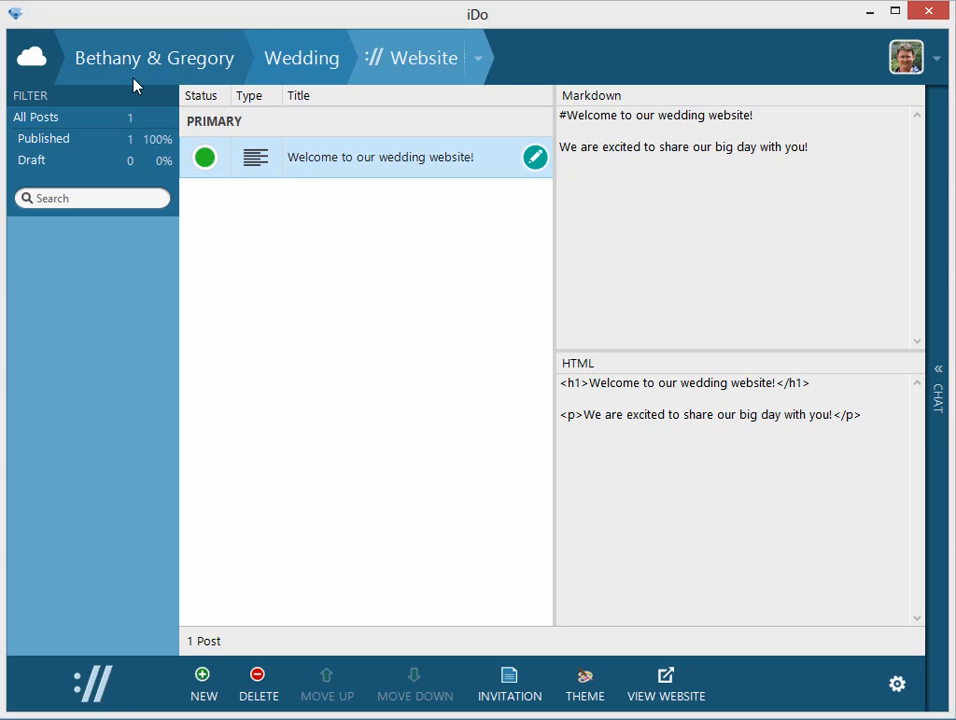
{"action": "left_click", "coordinate": [127, 68]}
{"action": "left_click", "coordinate": [32, 60]}
{"action": "left_click", "coordinate": [508, 660]}
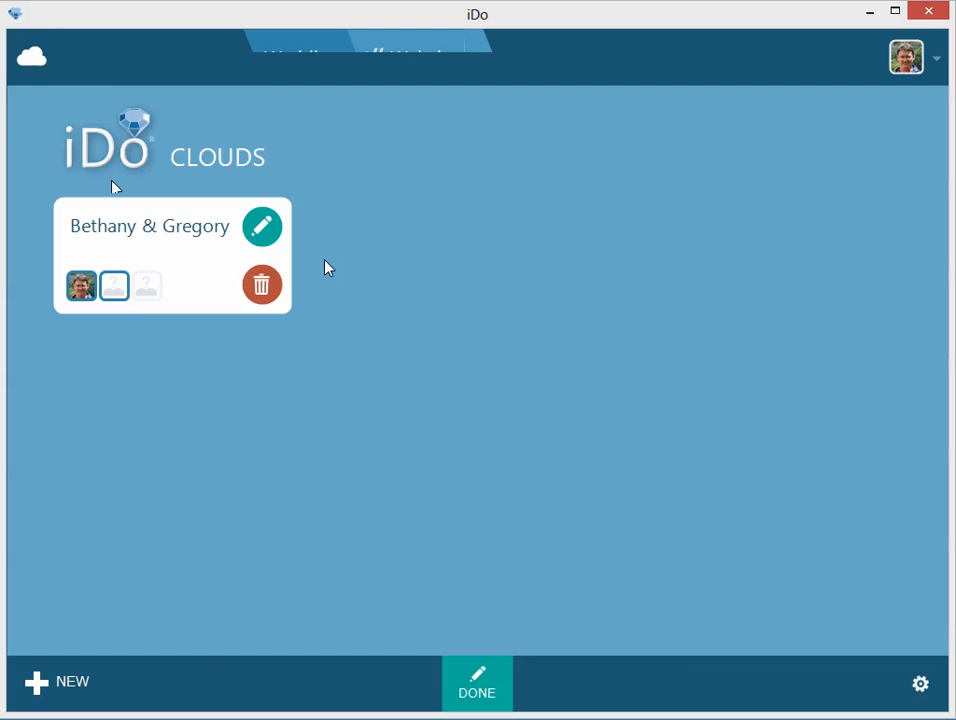
{"action": "left_click", "coordinate": [270, 232]}
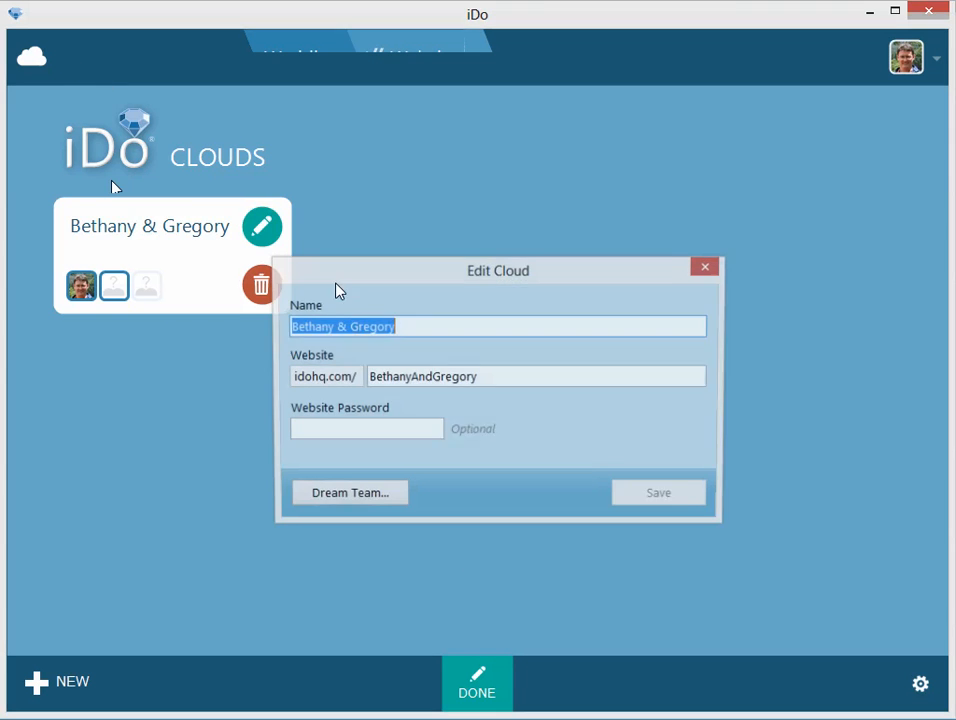
{"action": "left_click_drag", "start_coordinate": [496, 380], "coordinate": [364, 378]}
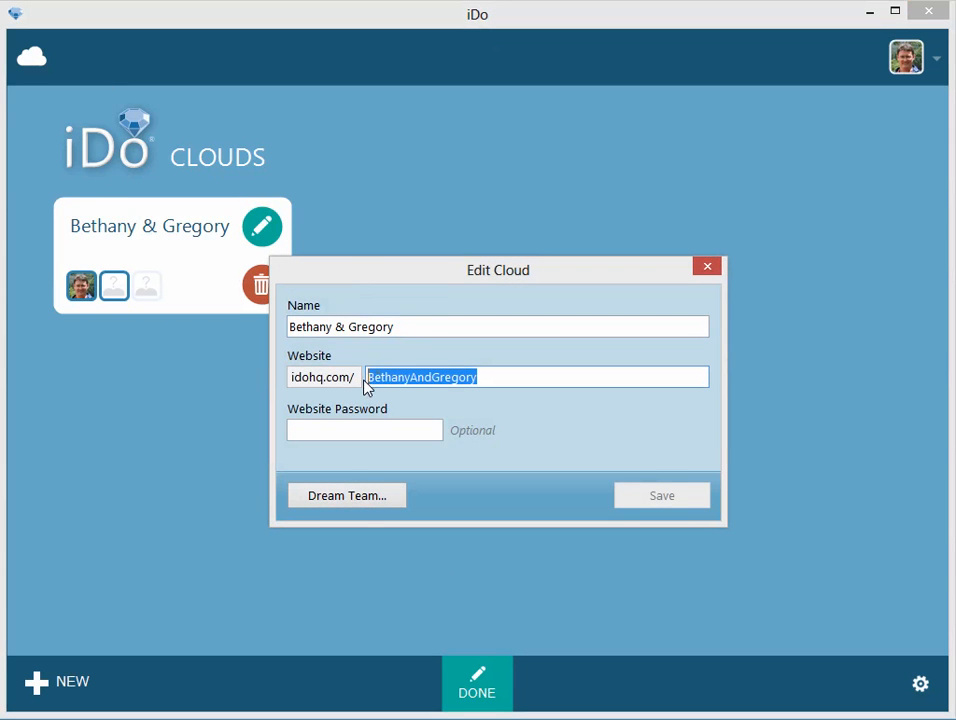
{"action": "left_click", "coordinate": [481, 378]}
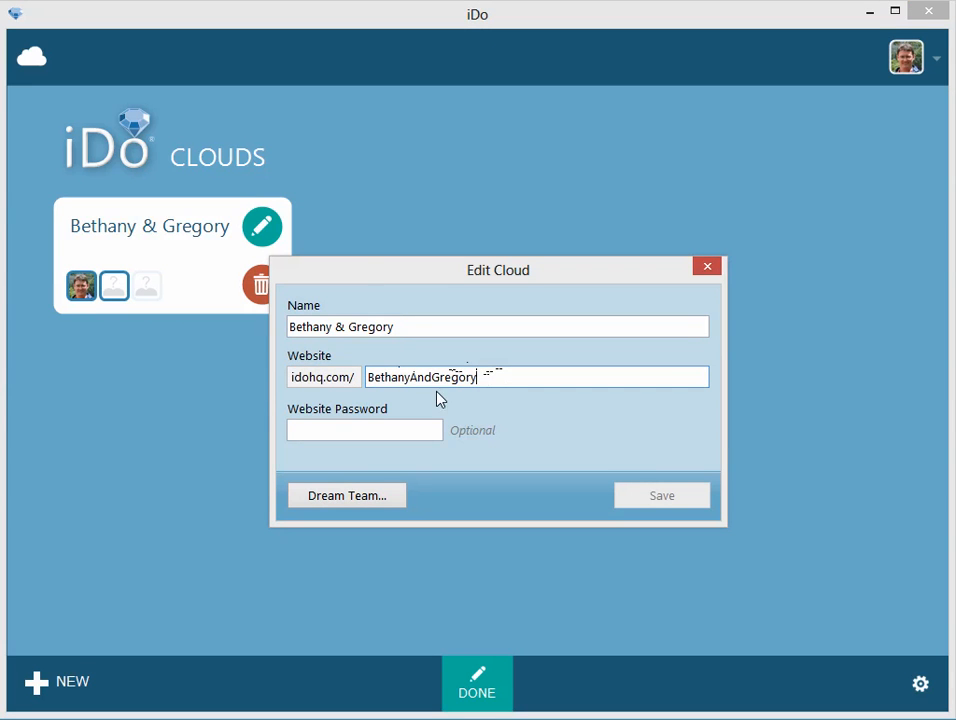
{"action": "left_click", "coordinate": [707, 268]}
Open the Wedding event's settings and check its website address, closing them without changes.
{"action": "left_click", "coordinate": [505, 665]}
{"action": "left_click", "coordinate": [285, 305]}
{"action": "left_click", "coordinate": [458, 672]}
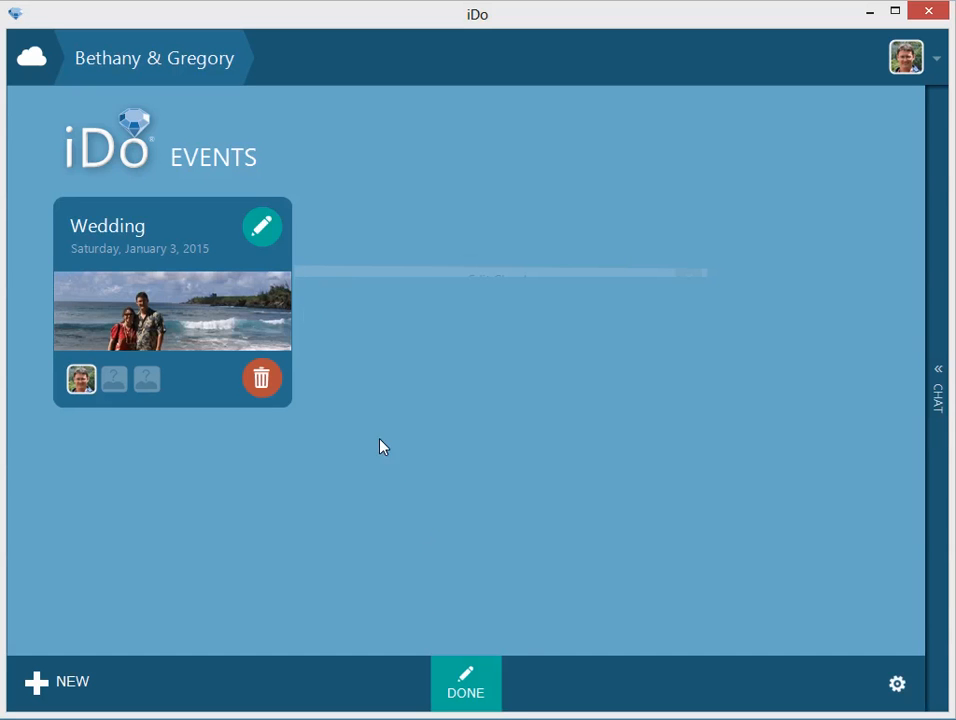
{"action": "left_click", "coordinate": [260, 227]}
{"action": "left_click_drag", "start_coordinate": [527, 377], "coordinate": [474, 387]}
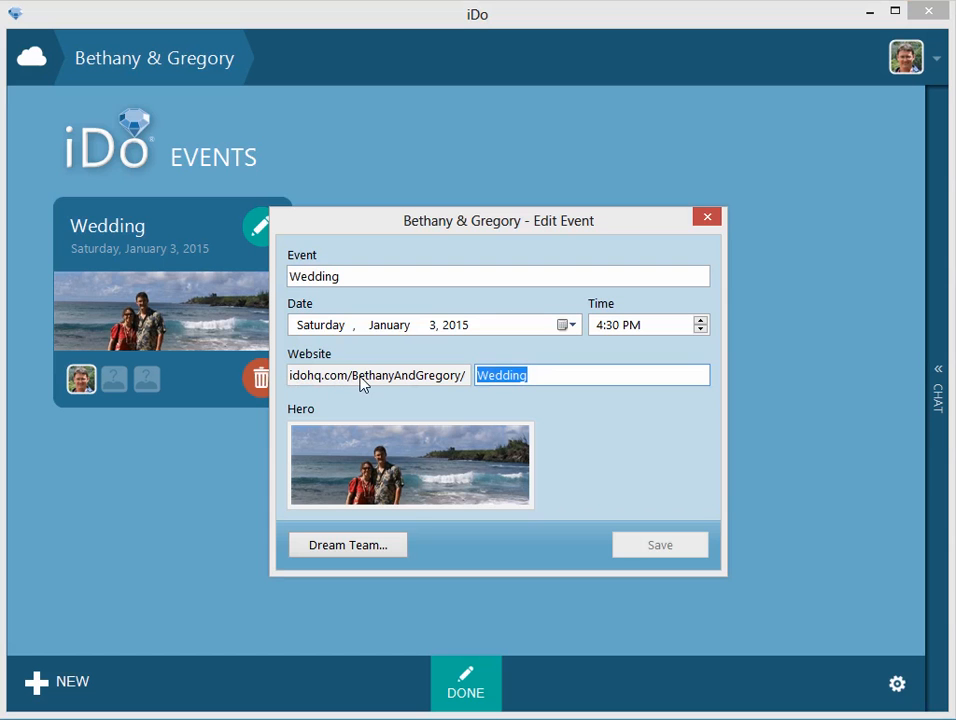
{"action": "left_click", "coordinate": [705, 221]}
{"action": "left_click", "coordinate": [462, 672]}
Return to the Wedding event's website posts and check the published page's full address in the browser.
{"action": "left_click", "coordinate": [237, 282]}
{"action": "left_click", "coordinate": [732, 265]}
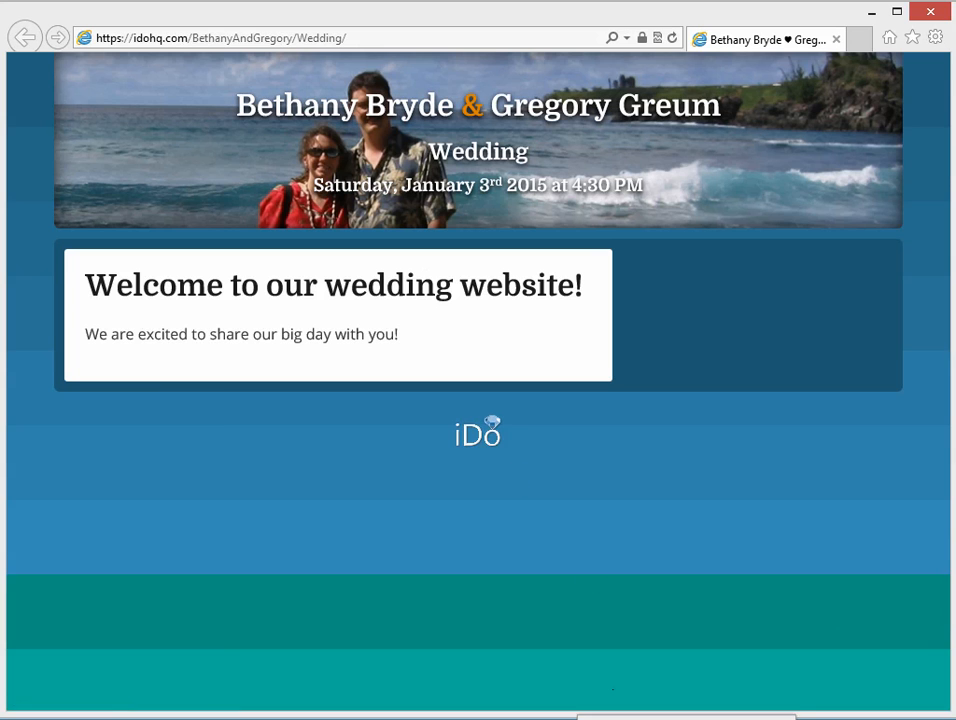
{"action": "key", "text": "alt+Tab"}
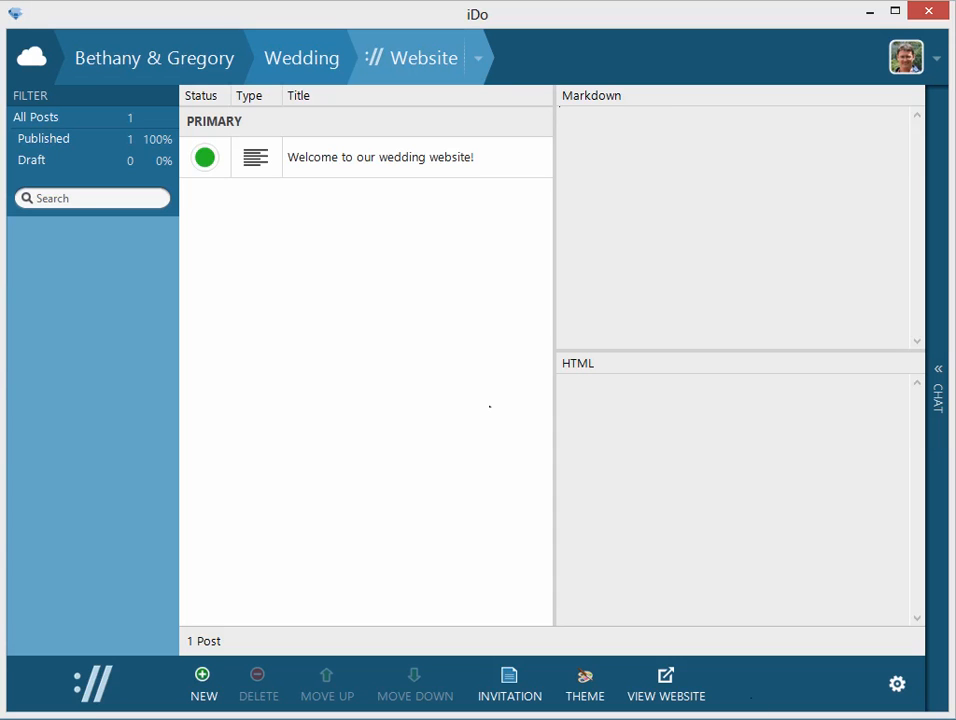
Open the "Welcome to our wedding website!" post for editing and change its title to "We're Getting Married".
{"action": "left_click", "coordinate": [401, 160]}
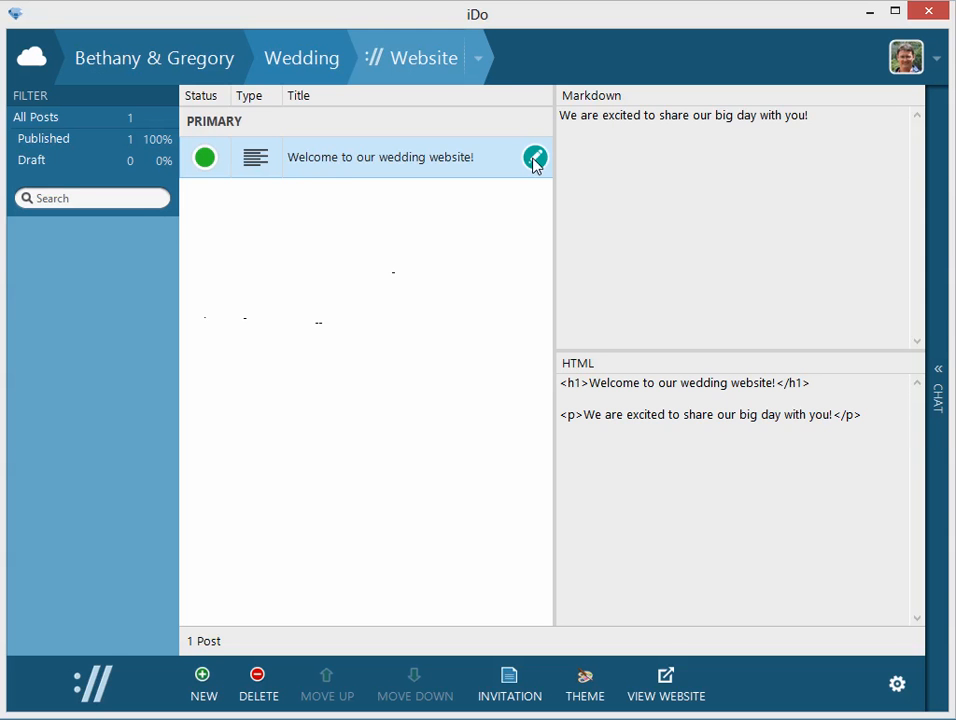
{"action": "left_click", "coordinate": [534, 156]}
{"action": "left_click", "coordinate": [325, 165]}
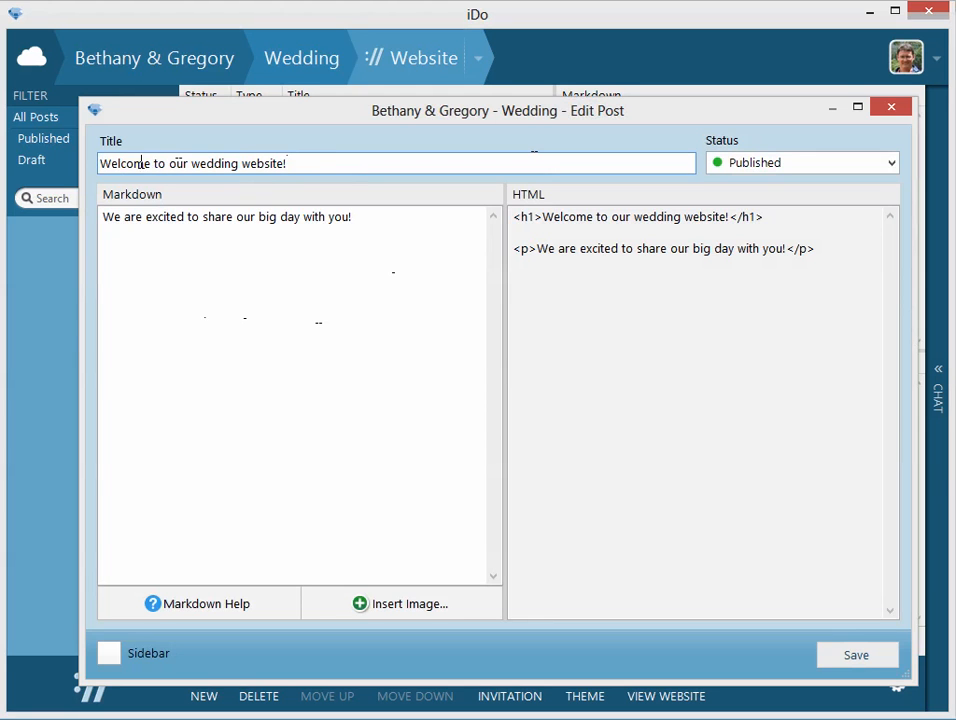
{"action": "triple_click", "coordinate": [366, 212]}
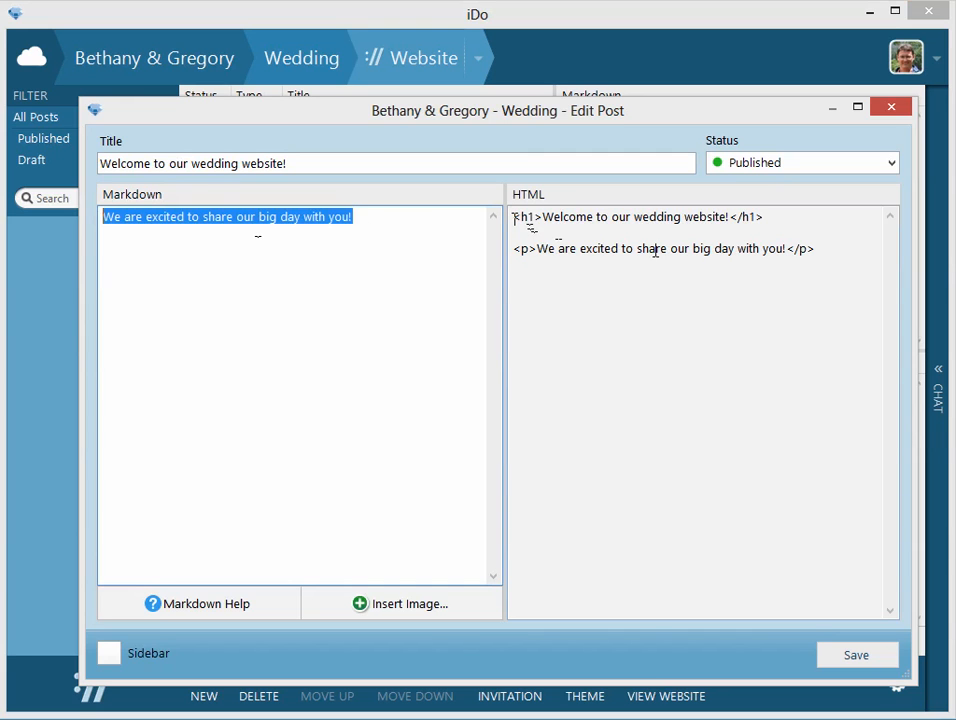
{"action": "left_click", "coordinate": [362, 216]}
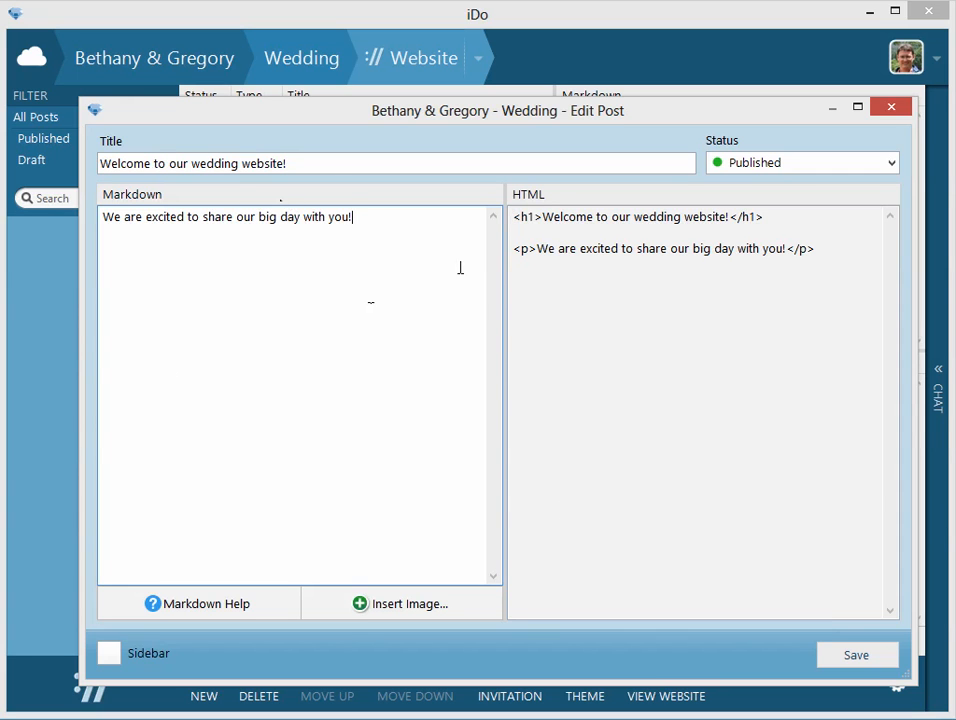
{"action": "left_click_drag", "start_coordinate": [327, 163], "coordinate": [55, 175]}
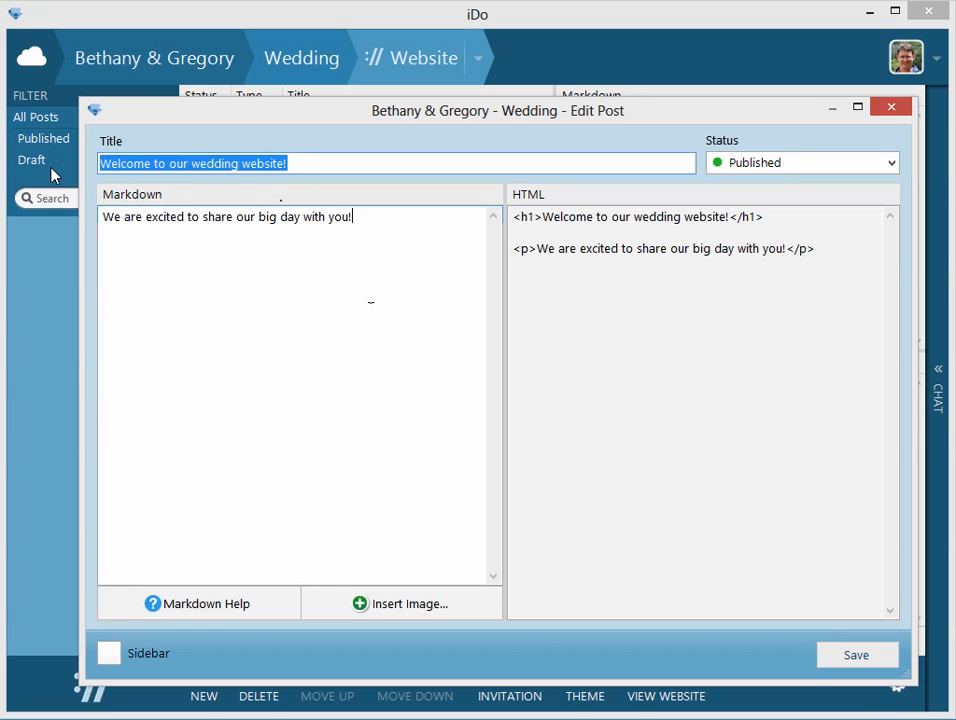
{"action": "type", "text": "We're Getting Married"}
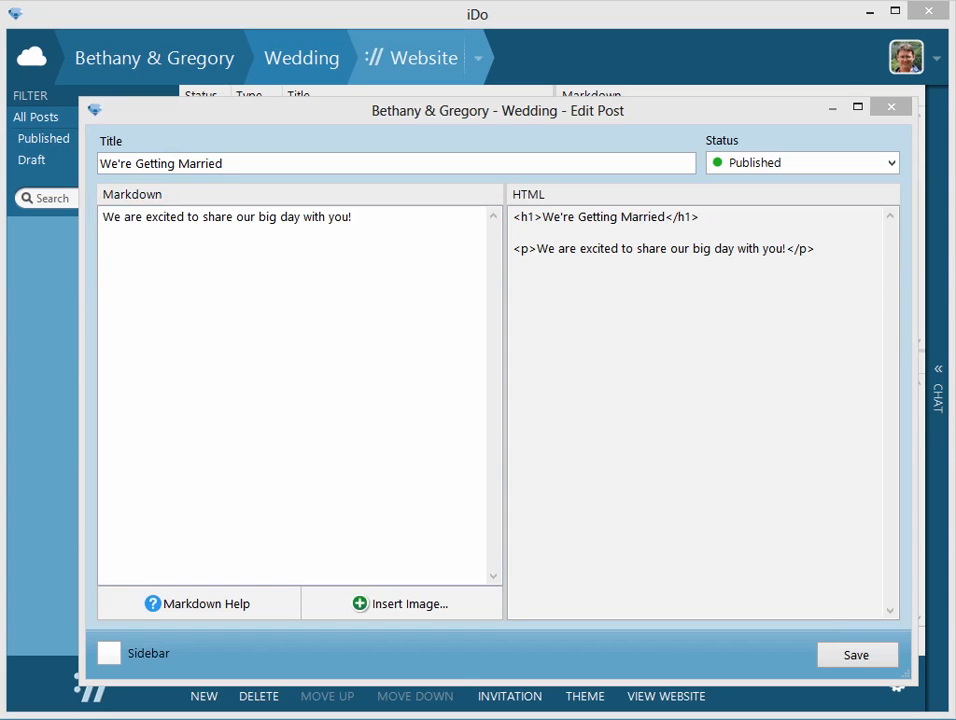
Replace the post's Markdown body with the copied text about the Tropical wedding theme and remove the blank first line.
{"action": "key", "text": "ctrl+a"}
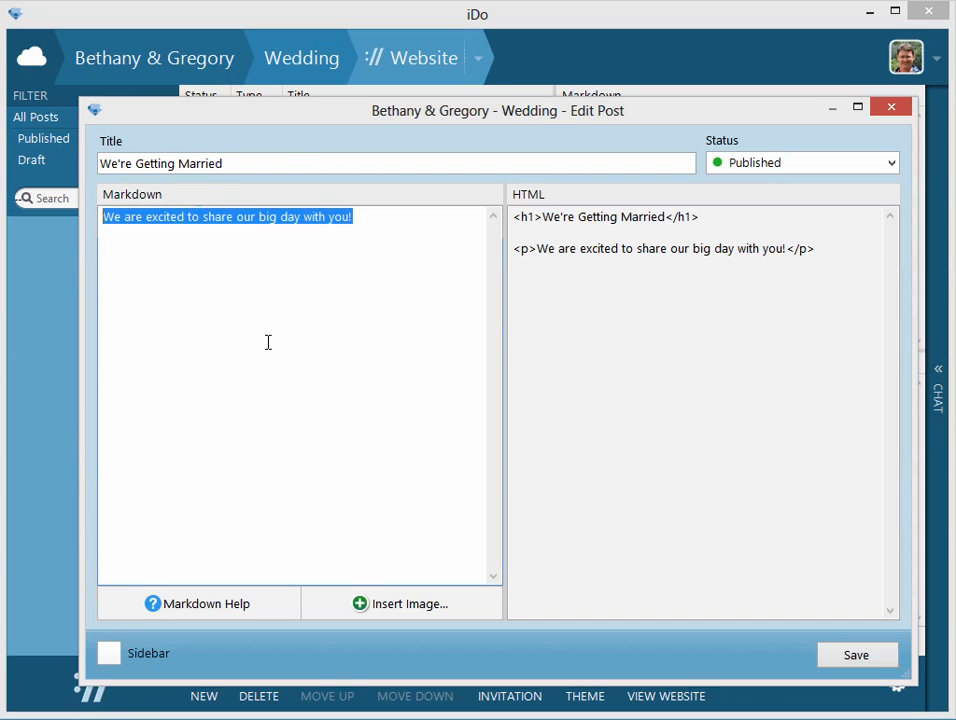
{"action": "type", "text": "We are so excited for our wedding and can't wait to share our special day with our family and friends!  The theme of our wedding is **Tropical**.  Guests are encouraged to wear semi-casual attire for the oceanside ceremony and reception.  *Footwear is optional!*"}
{"action": "left_click", "coordinate": [212, 217]}
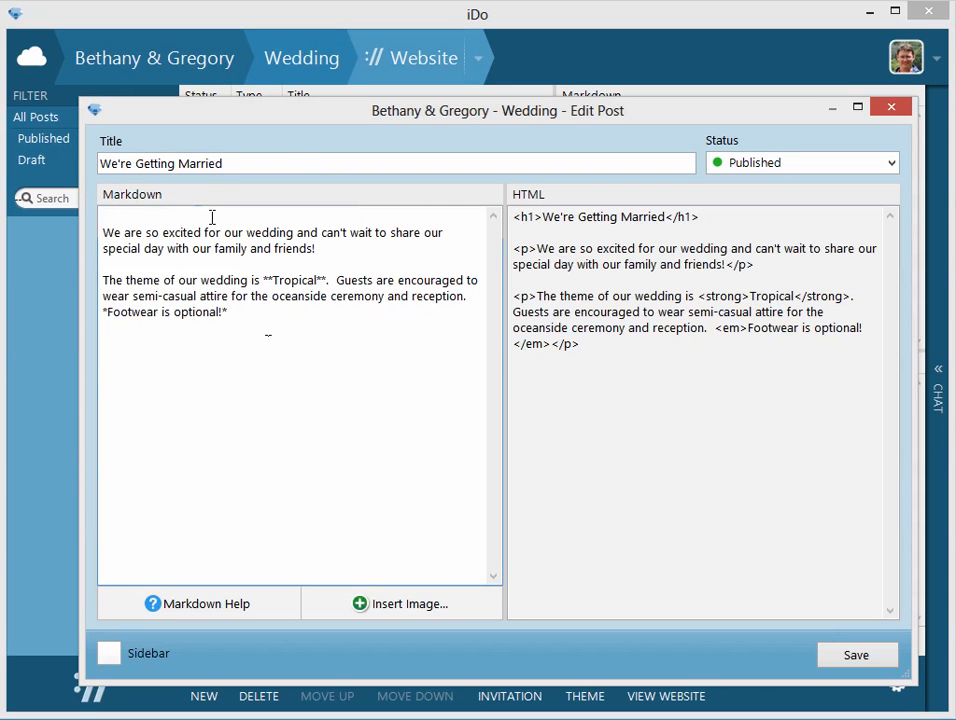
{"action": "key", "text": "Delete"}
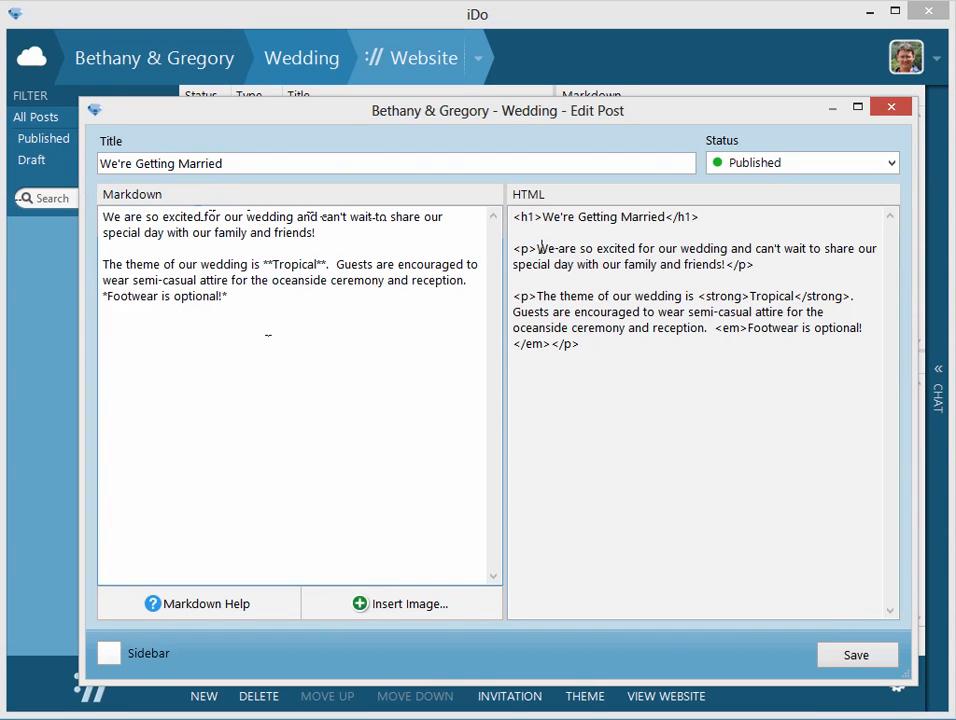
Examine how the post's Markdown paragraphs, double asterisks and single asterisks correspond to the paragraph, strong and em tags in the HTML.
{"action": "left_click_drag", "start_coordinate": [538, 248], "coordinate": [500, 248]}
{"action": "left_click_drag", "start_coordinate": [754, 265], "coordinate": [727, 265]}
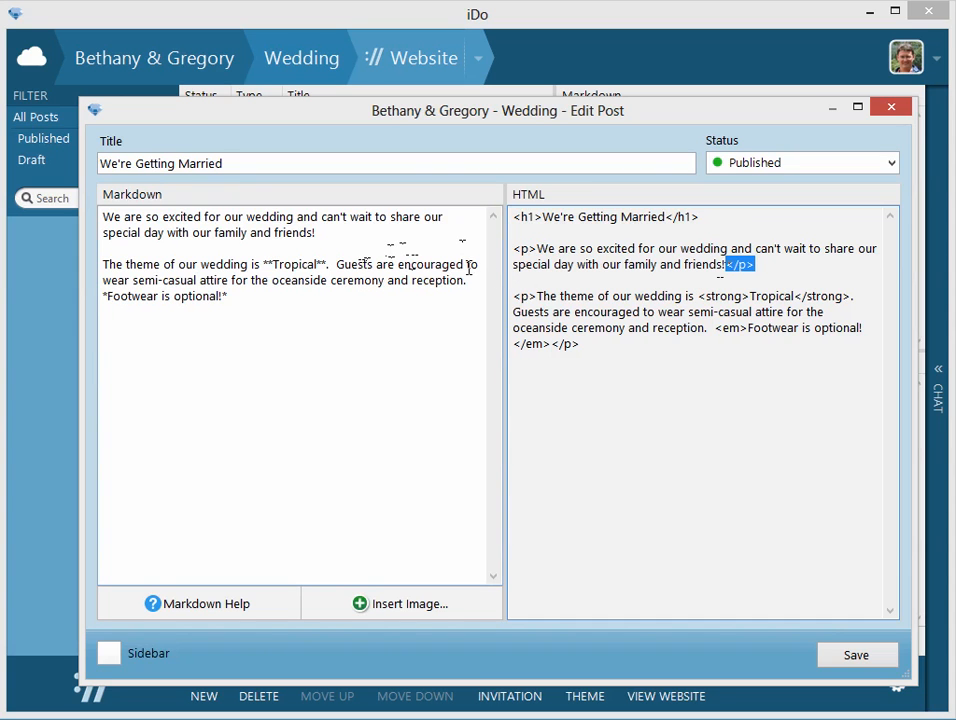
{"action": "left_click_drag", "start_coordinate": [322, 233], "coordinate": [86, 210]}
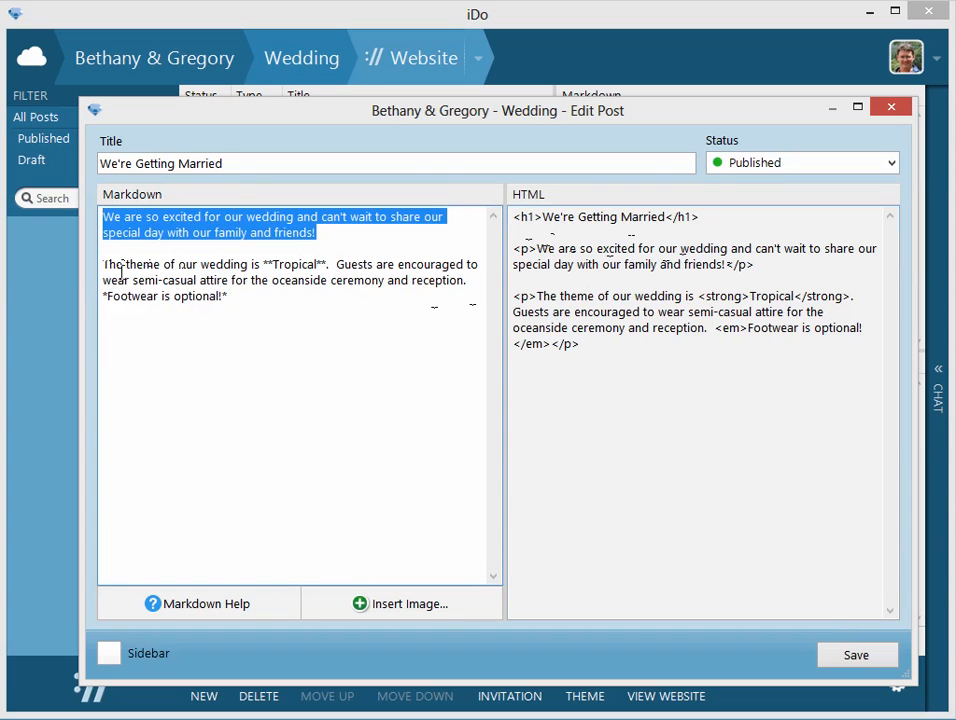
{"action": "left_click_drag", "start_coordinate": [264, 265], "coordinate": [328, 265]}
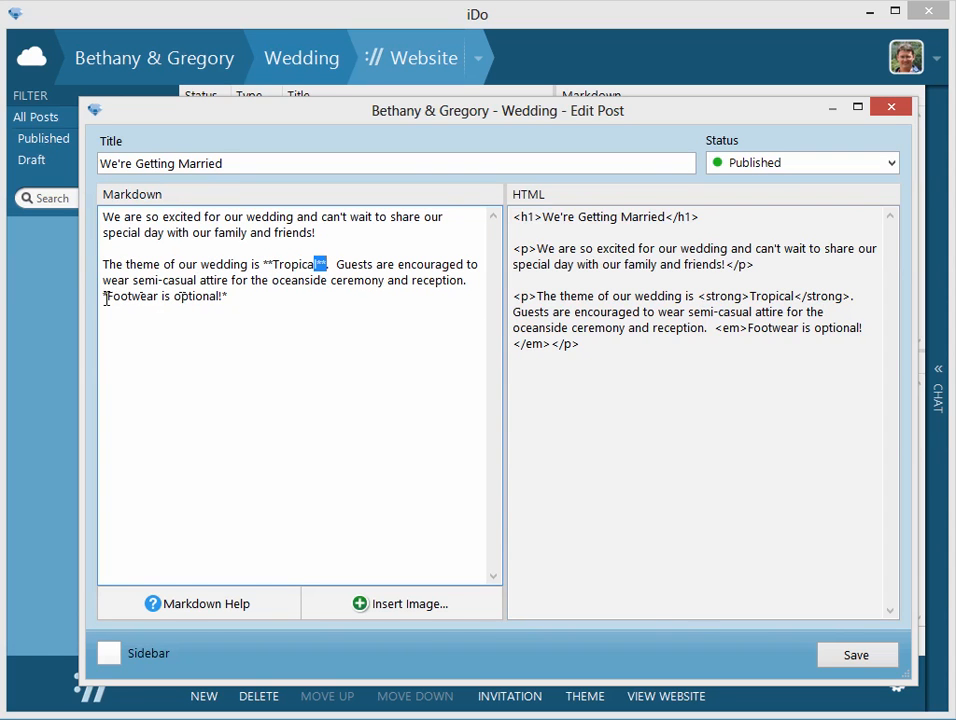
{"action": "left_click_drag", "start_coordinate": [106, 296], "coordinate": [100, 296]}
{"action": "left_click", "coordinate": [228, 296]}
{"action": "left_click_drag", "start_coordinate": [716, 329], "coordinate": [556, 343]}
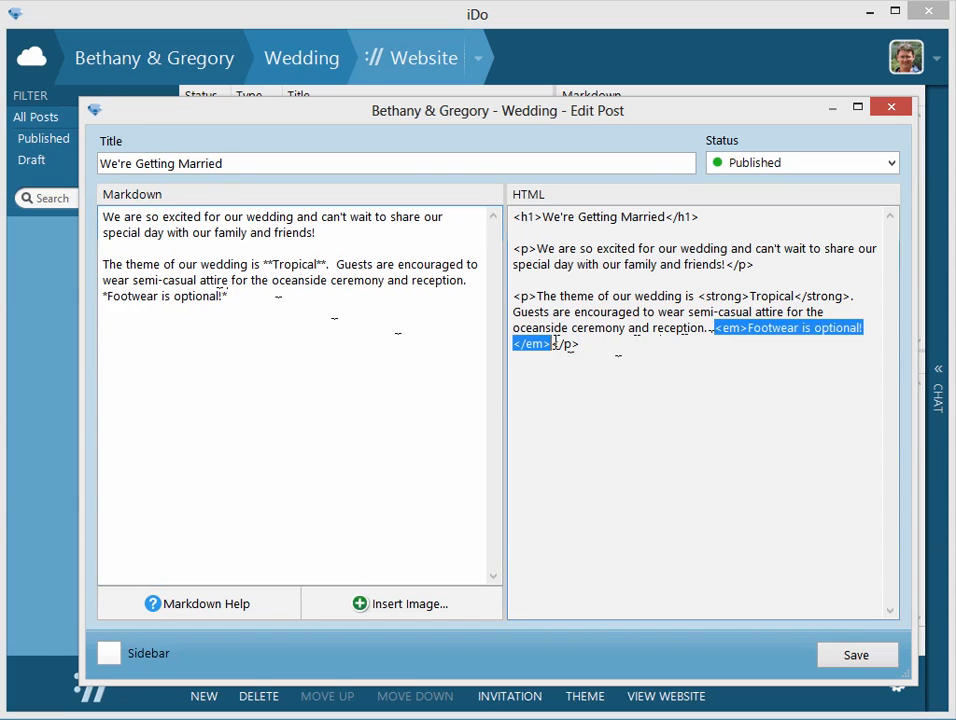
Save the edited post and refresh the published wedding website in the browser.
{"action": "left_click", "coordinate": [335, 348]}
{"action": "left_click", "coordinate": [842, 660]}
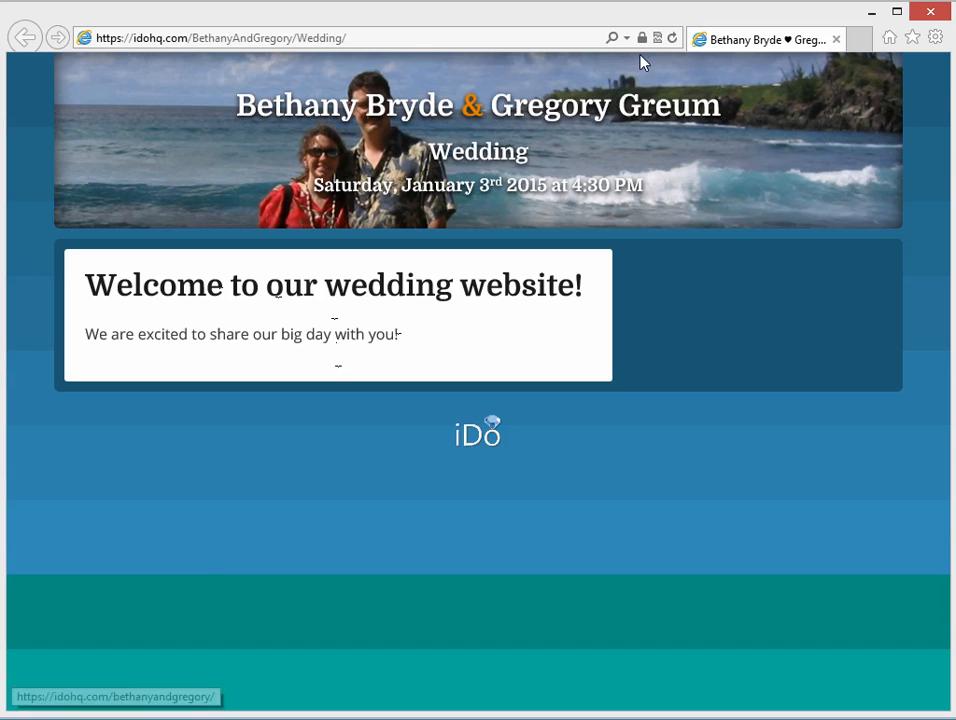
{"action": "left_click", "coordinate": [672, 38]}
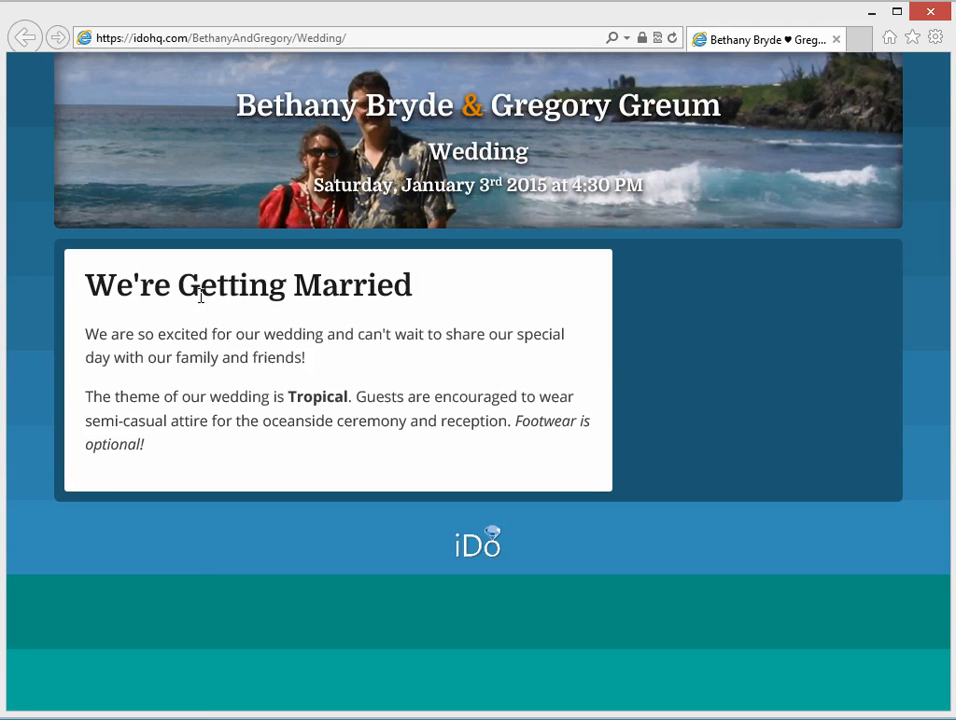
Examine the formatting of "Tropical" and "Footwear is optional!" on the published page, and return to iDo.
{"action": "double_click", "coordinate": [290, 397]}
{"action": "left_click", "coordinate": [318, 420]}
{"action": "left_click_drag", "start_coordinate": [517, 422], "coordinate": [286, 464]}
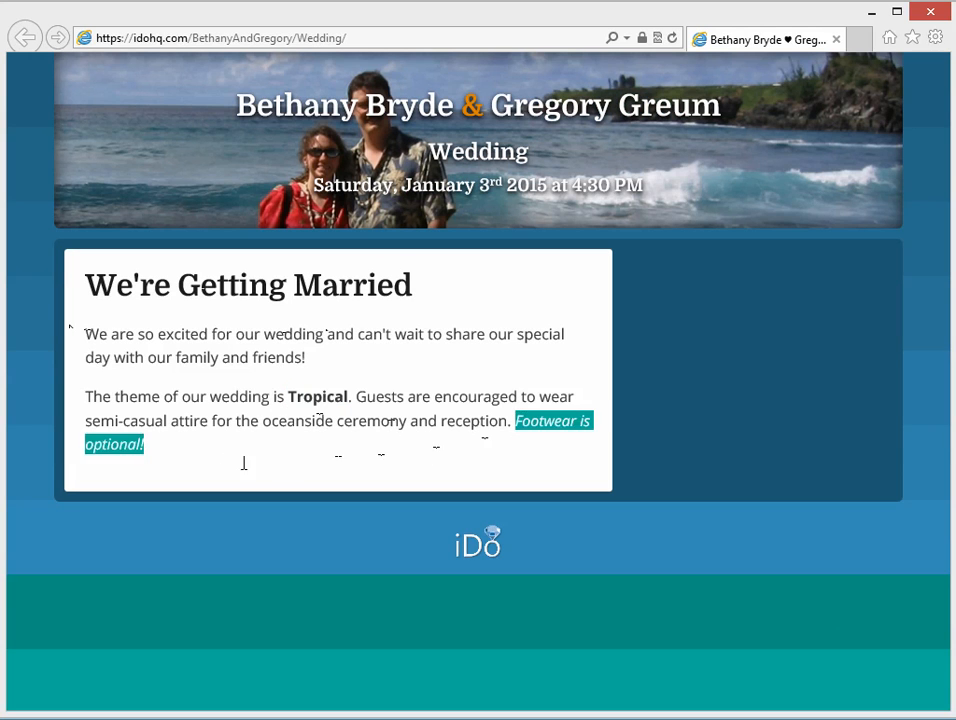
{"action": "left_click", "coordinate": [156, 453]}
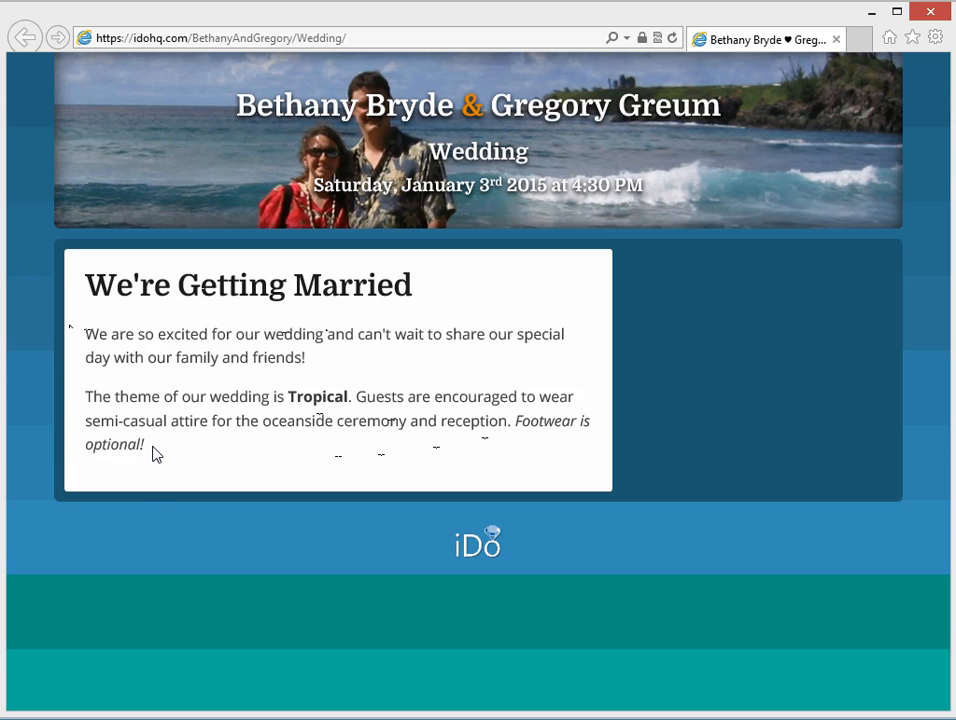
{"action": "key", "text": "alt+Tab"}
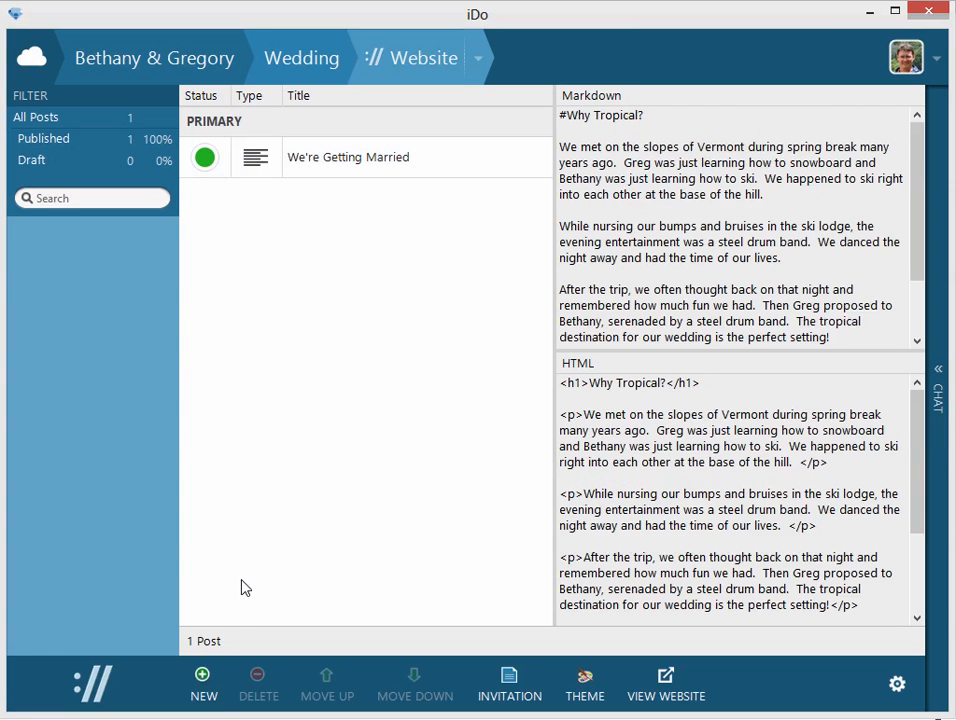
Create a new post titled "Why Tropical?" and paste the copied story about the Vermont ski trip as its Markdown body.
{"action": "left_click", "coordinate": [204, 684]}
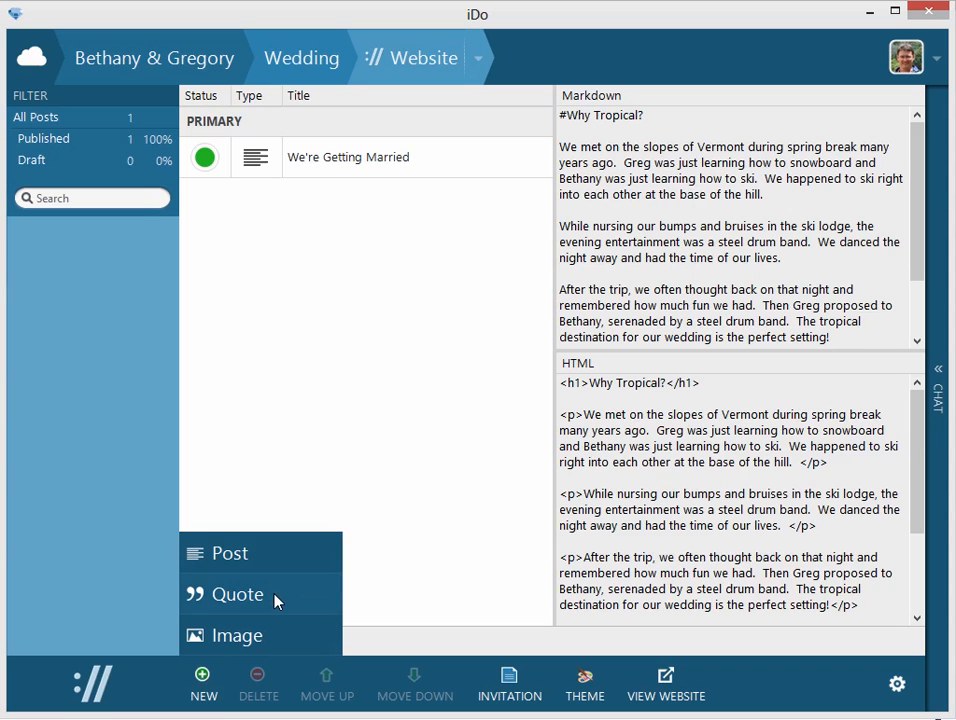
{"action": "left_click", "coordinate": [277, 550]}
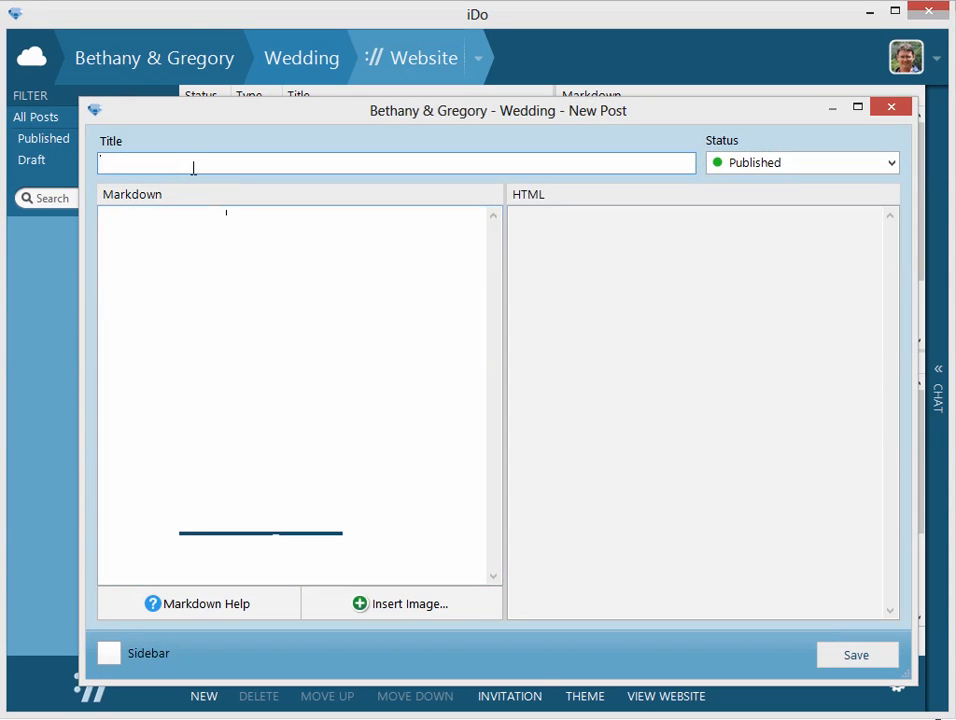
{"action": "type", "text": "Why Tropical?"}
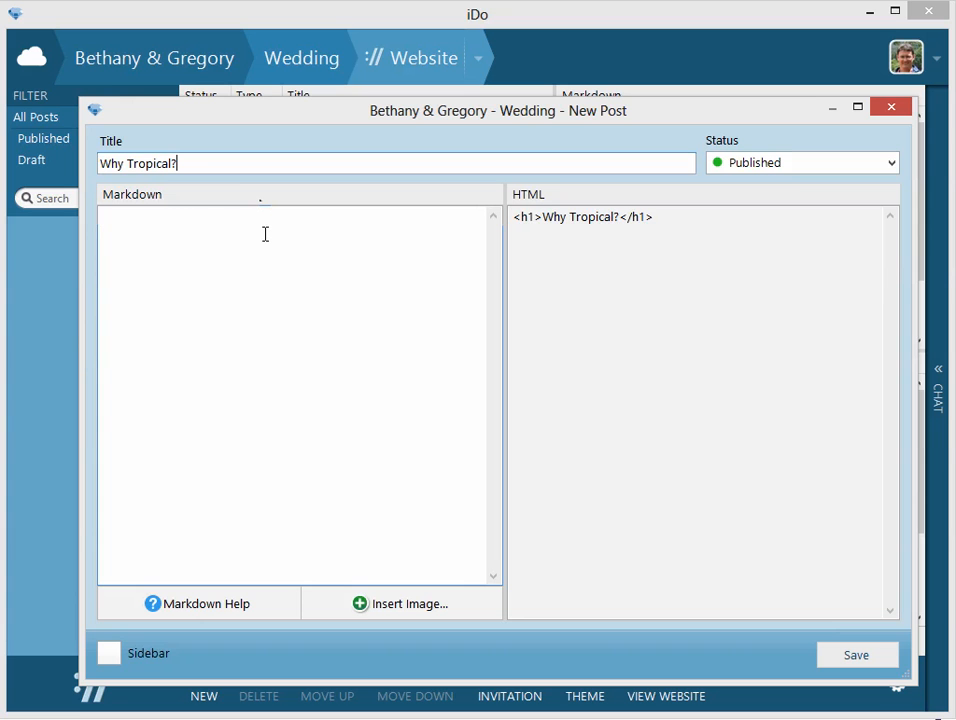
{"action": "type", "text": "We met on the slopes of Vermont during spring break many years ago.  Greg was just learning how to snowboard and Bethany was just learning how to ski.  We happened to ski right into each other at the base of the hill.    While nursing our bumps and bruises in the ski lodge, the evening entertainment was a steel drum band.  We danced the night away and had the time of our lives.    After the trip, we often thought back on that night and remembered how much fun we had.  Then Greg proposed to Bethany, serenaded by a steel drum band.  The tropical destination for our wedding is the perfect setting!"}
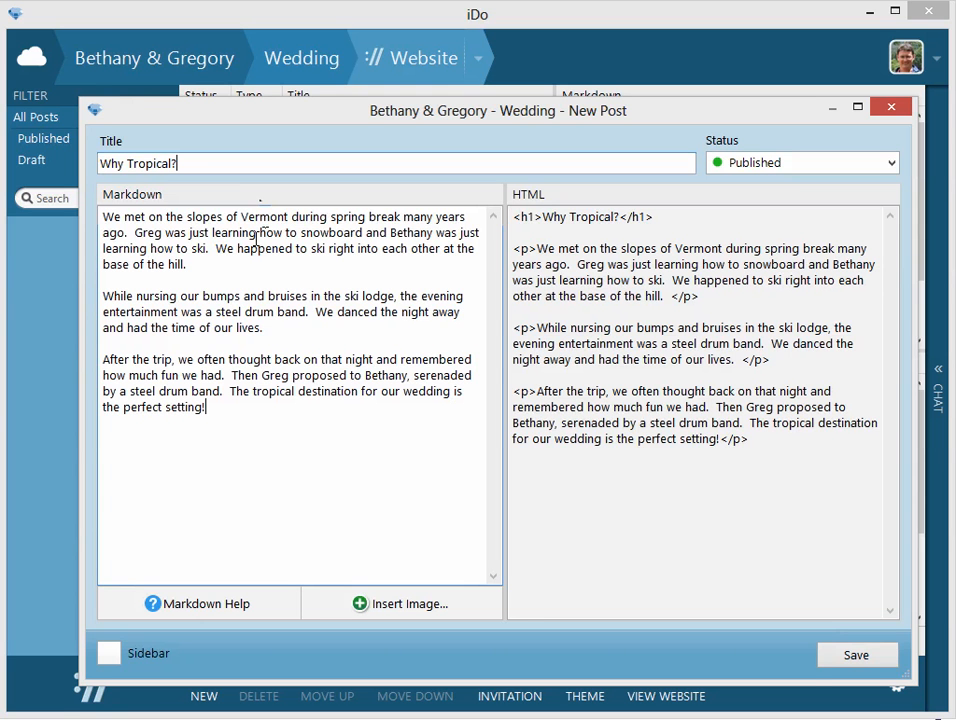
Remove the trailing spaces after "base of the hill." and "time of our lives." in the post's Markdown.
{"action": "left_click_drag", "start_coordinate": [212, 268], "coordinate": [66, 224]}
{"action": "left_click_drag", "start_coordinate": [266, 334], "coordinate": [66, 296]}
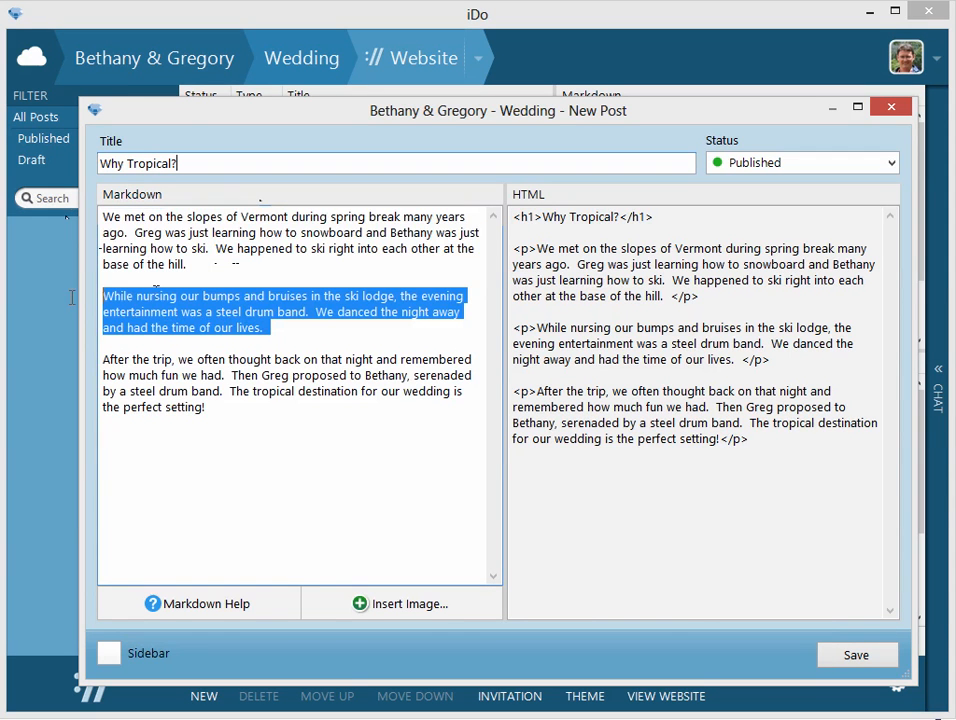
{"action": "left_click_drag", "start_coordinate": [230, 410], "coordinate": [62, 367]}
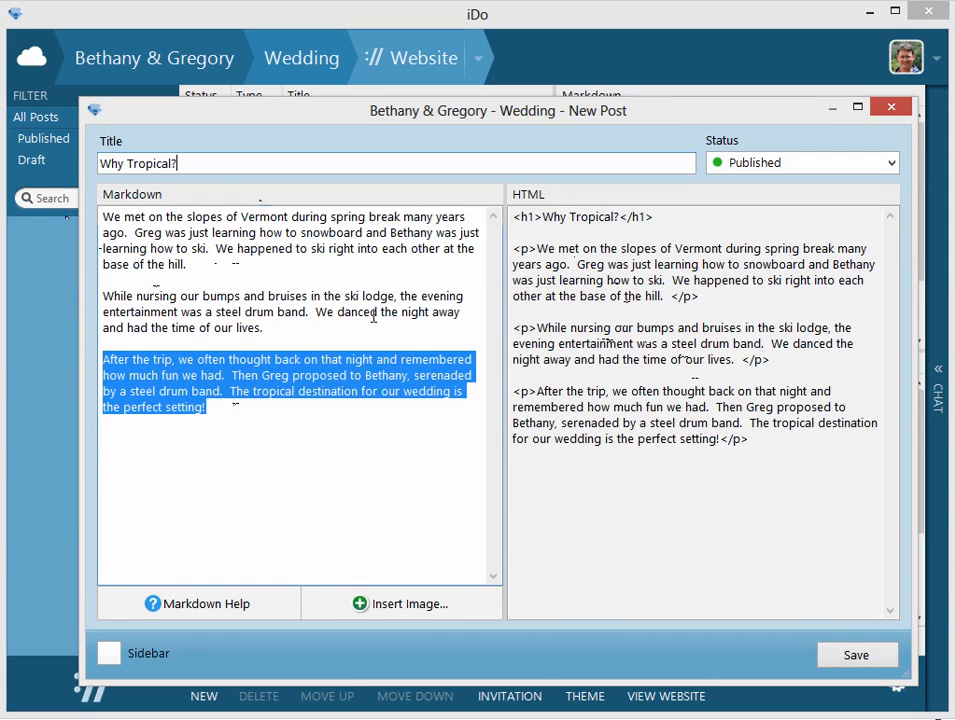
{"action": "left_click", "coordinate": [274, 265]}
{"action": "key", "text": "BackSpace"}
{"action": "key", "text": "BackSpace"}
{"action": "left_click", "coordinate": [297, 325]}
{"action": "key", "text": "BackSpace"}
{"action": "key", "text": "BackSpace"}
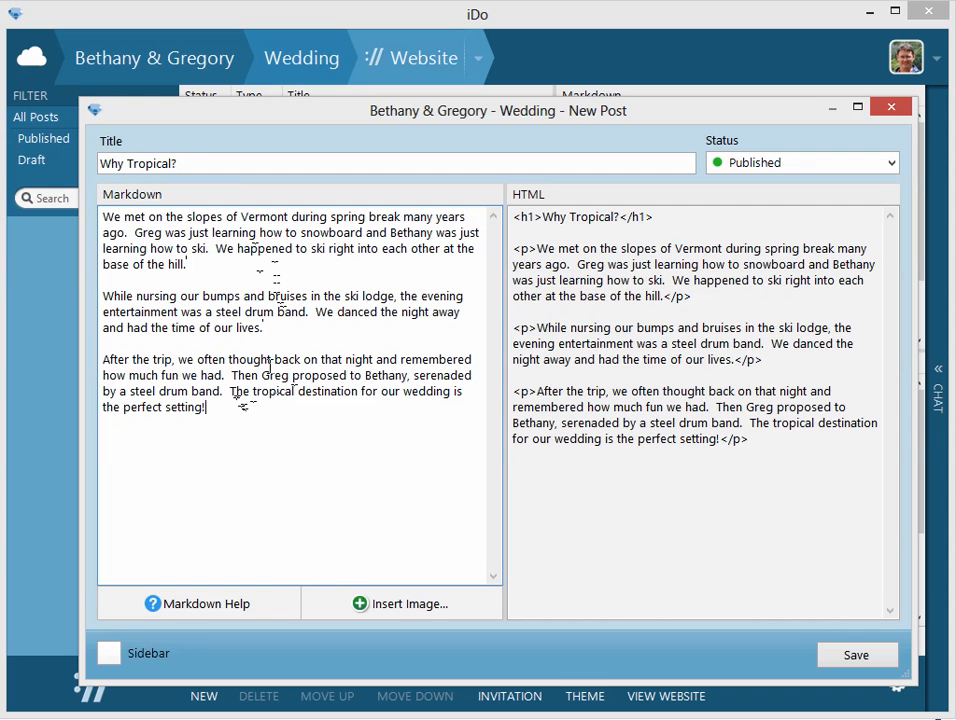
Start a new line after the post's last paragraph and upload ski-trip.jpg with the caption "Our wonderful ski trip in Vermont!".
{"action": "key", "text": "Return"}
{"action": "left_click", "coordinate": [390, 601]}
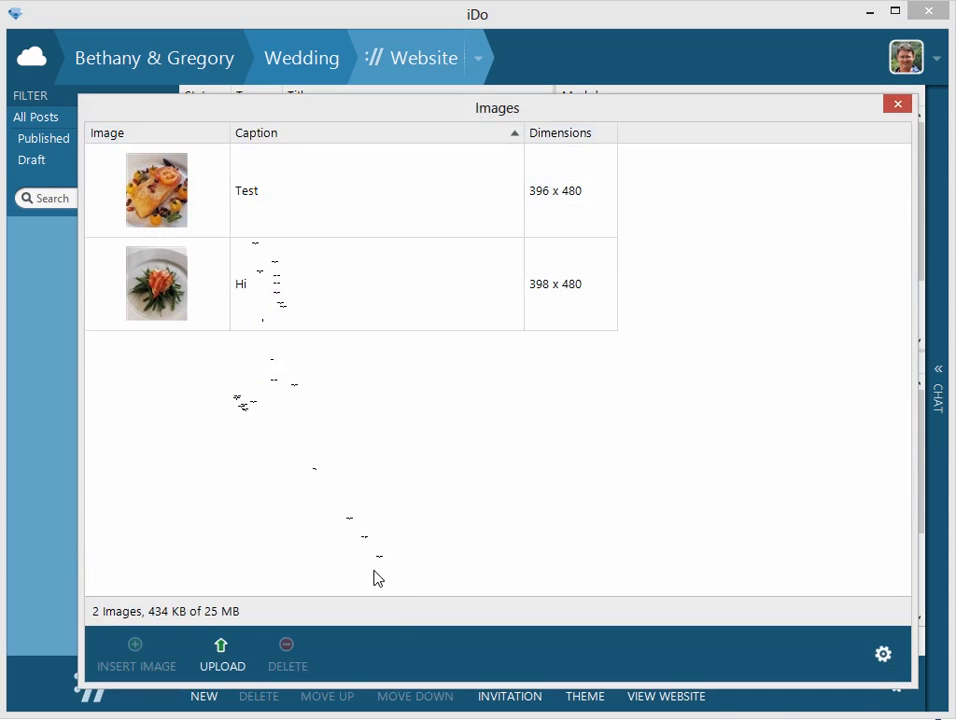
{"action": "left_click", "coordinate": [221, 652]}
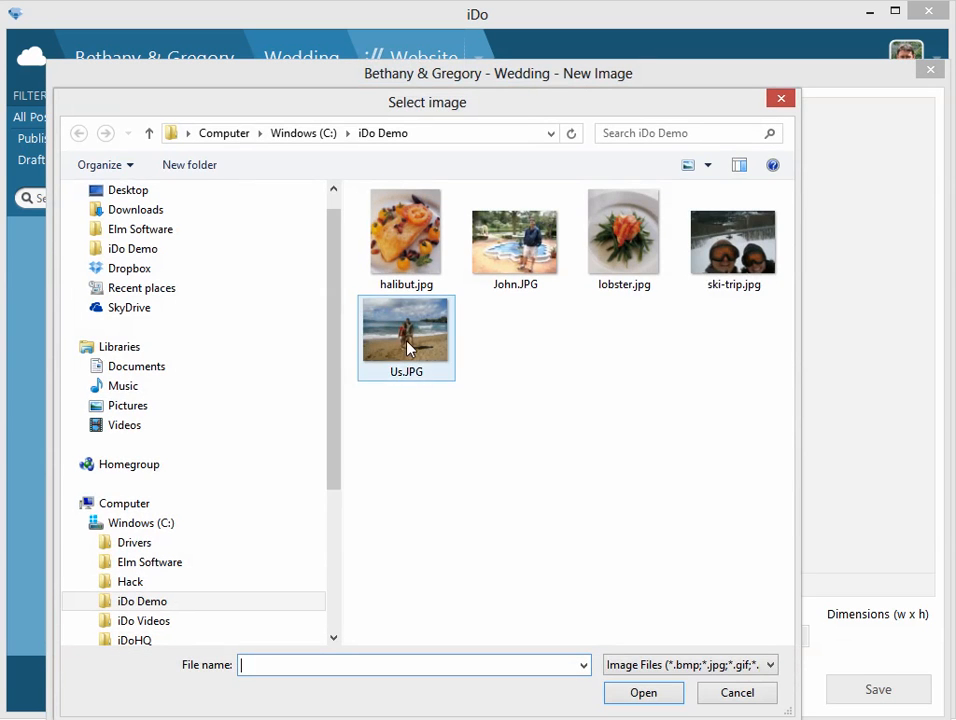
{"action": "double_click", "coordinate": [708, 250]}
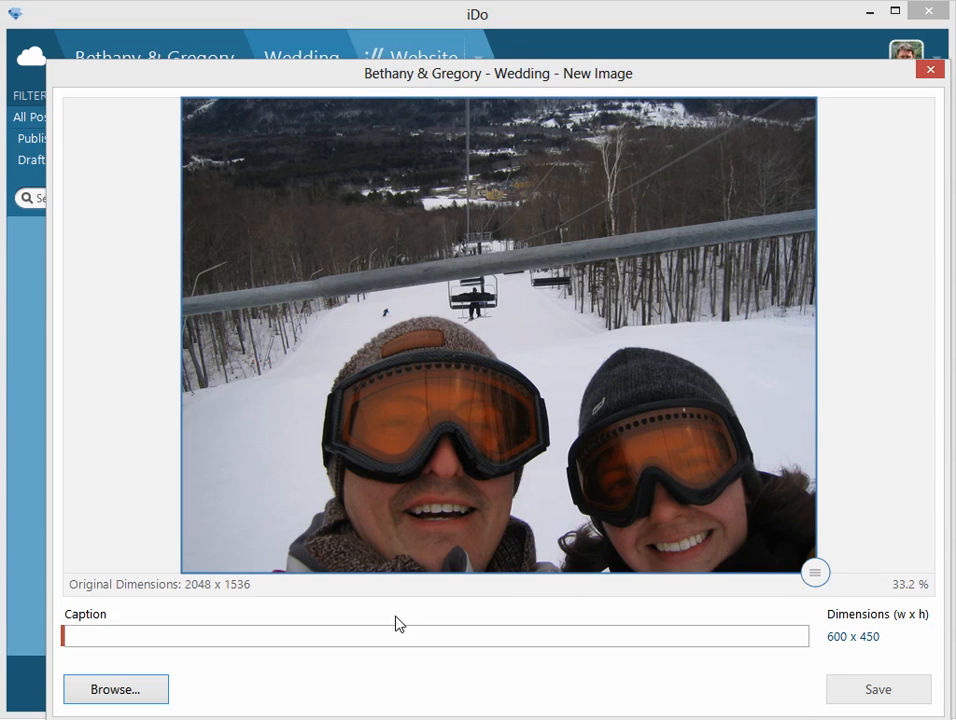
{"action": "left_click", "coordinate": [251, 637]}
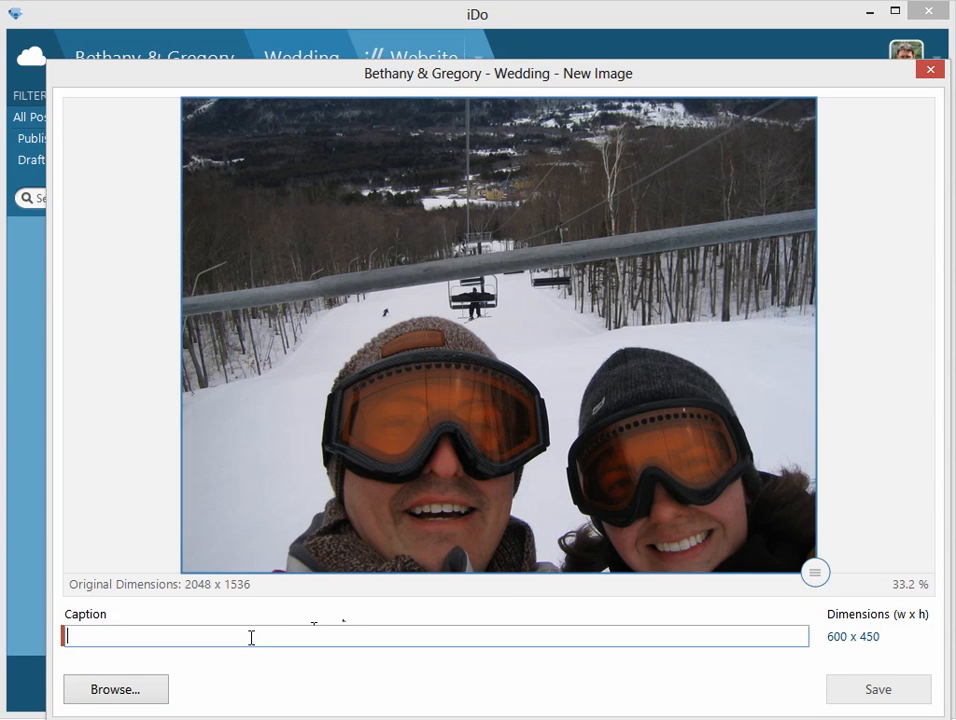
{"action": "type", "text": "Our wonderfu"}
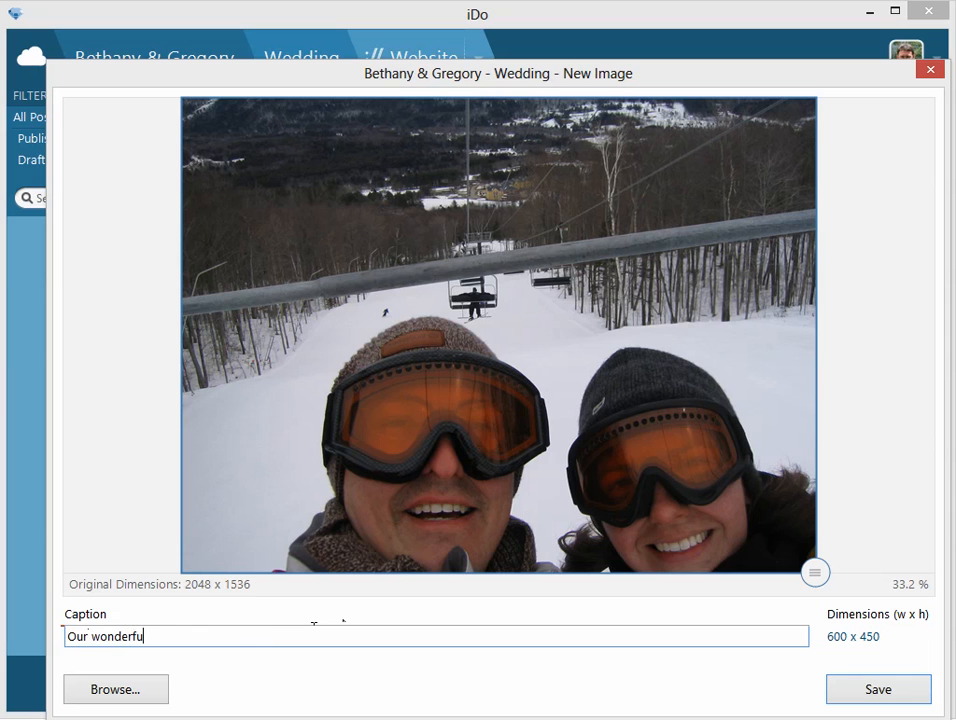
{"action": "type", "text": "l ski trip in Vermont!"}
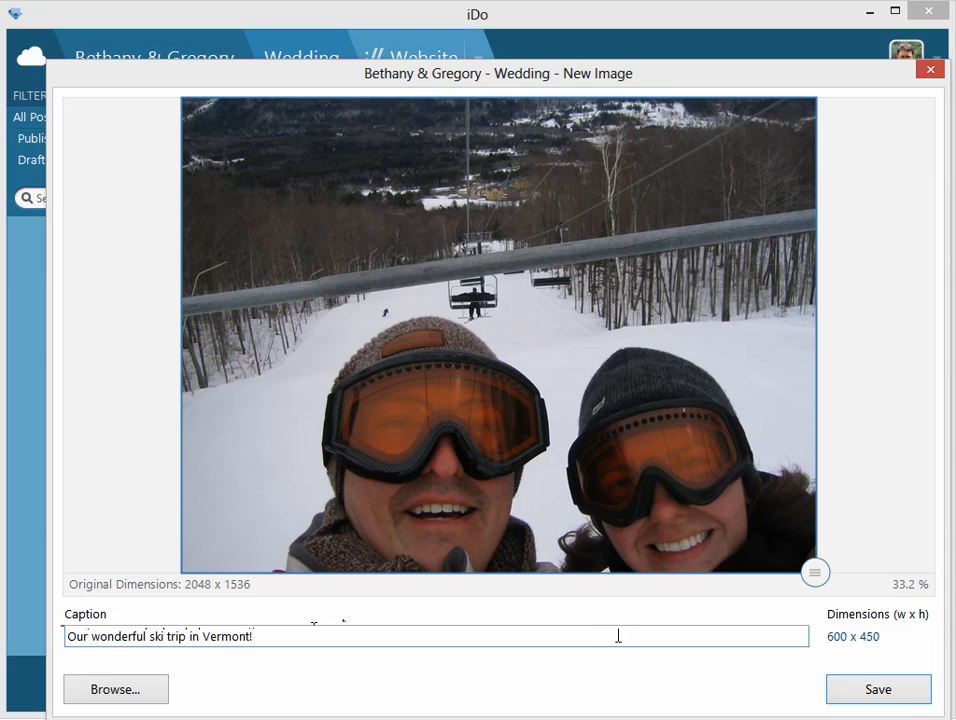
{"action": "left_click", "coordinate": [849, 689]}
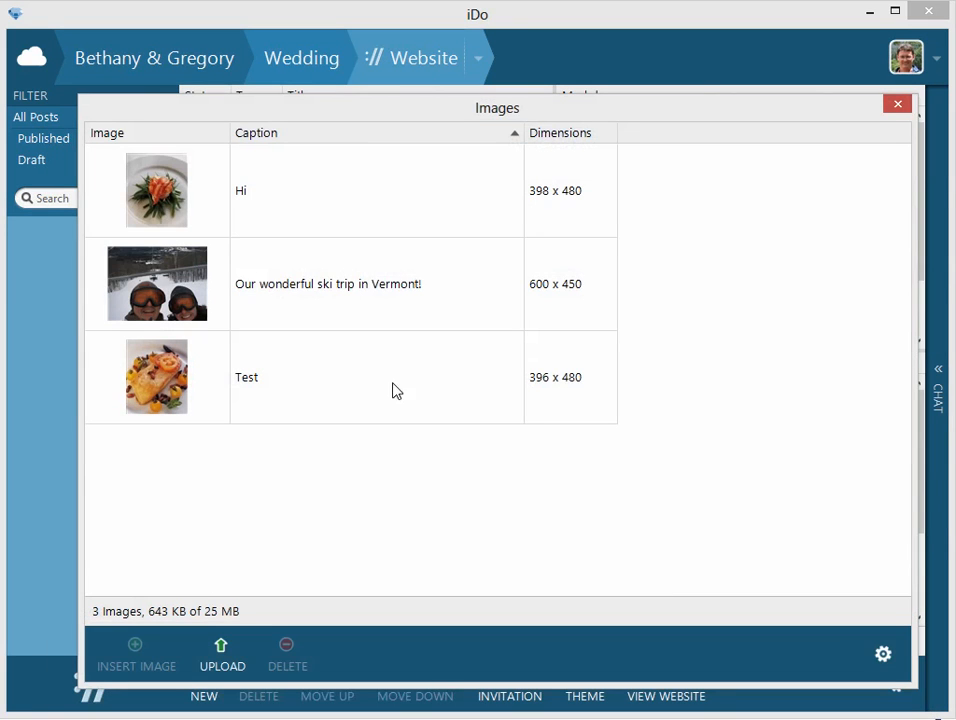
Insert the ski trip image into the "Why Tropical?" post and save it with the status Published.
{"action": "left_click", "coordinate": [175, 288]}
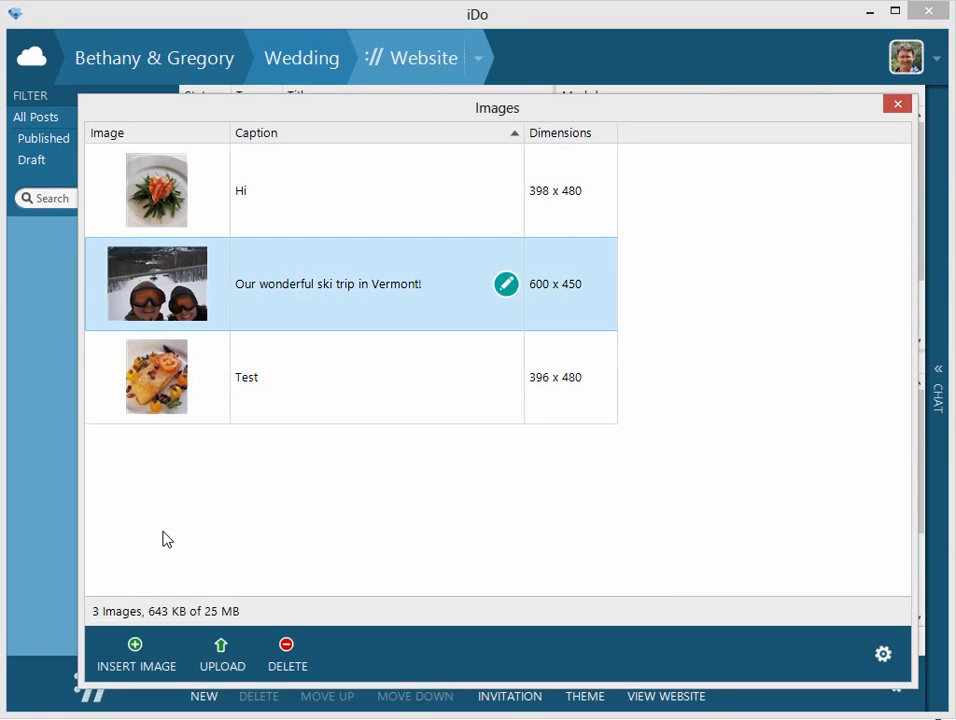
{"action": "left_click", "coordinate": [150, 665]}
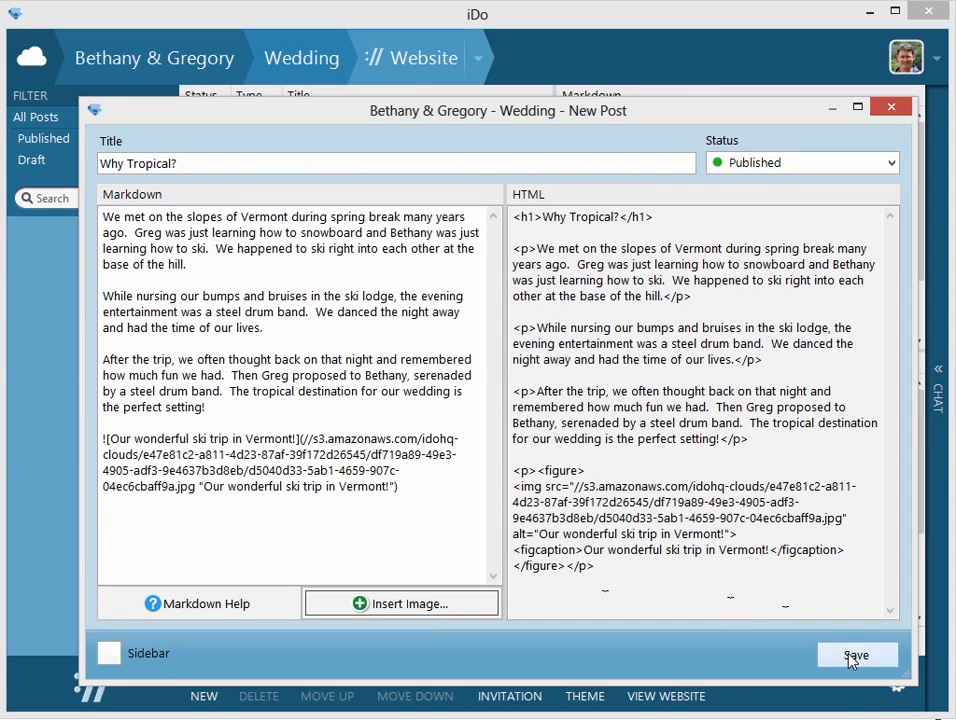
{"action": "left_click", "coordinate": [746, 168]}
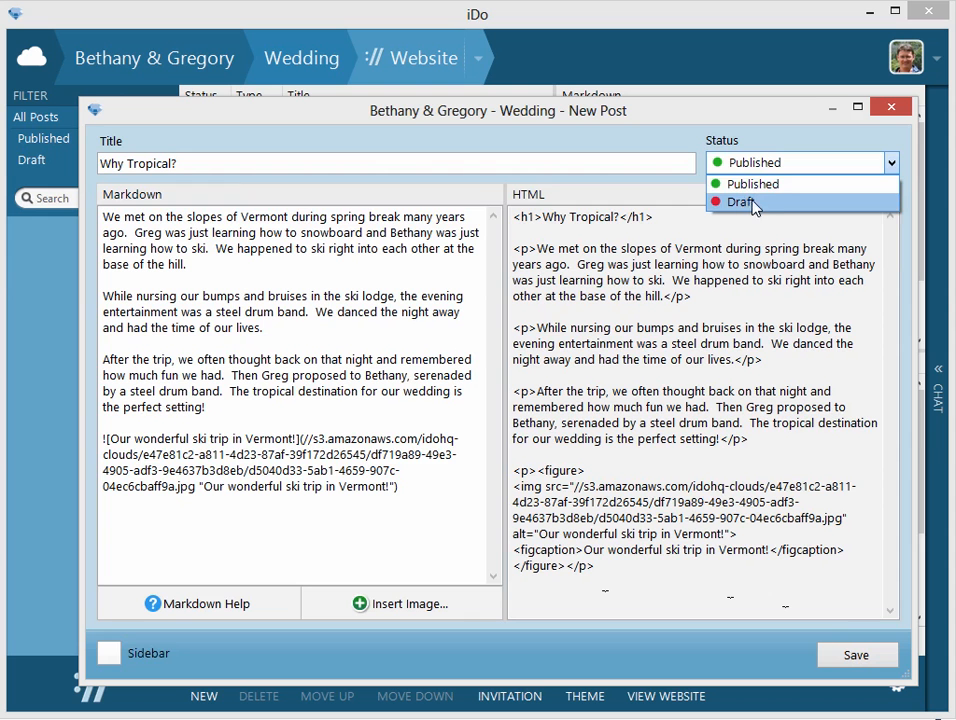
{"action": "left_click", "coordinate": [758, 185]}
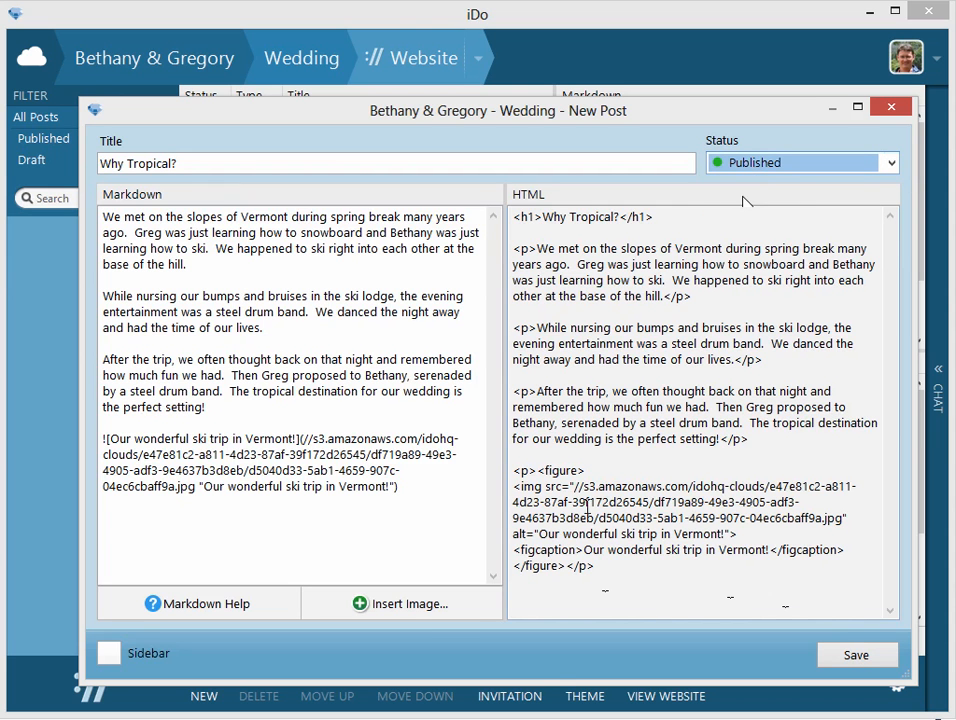
{"action": "left_click", "coordinate": [845, 655]}
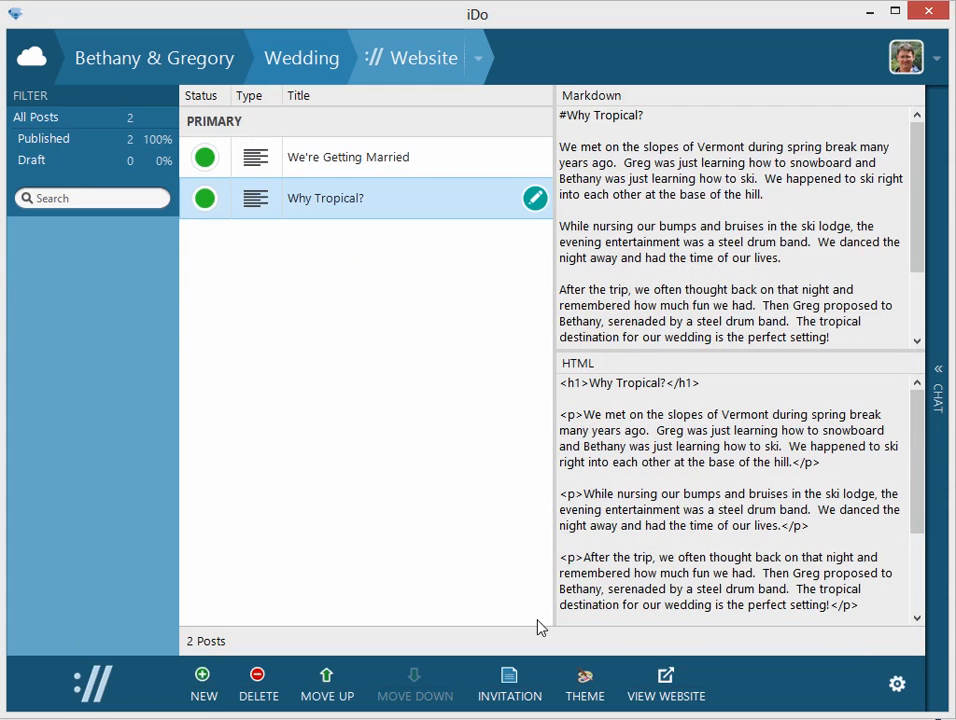
Open the published website, examine the "Why Tropical?" post with its captioned ski photo, and return to iDo.
{"action": "left_click", "coordinate": [666, 684]}
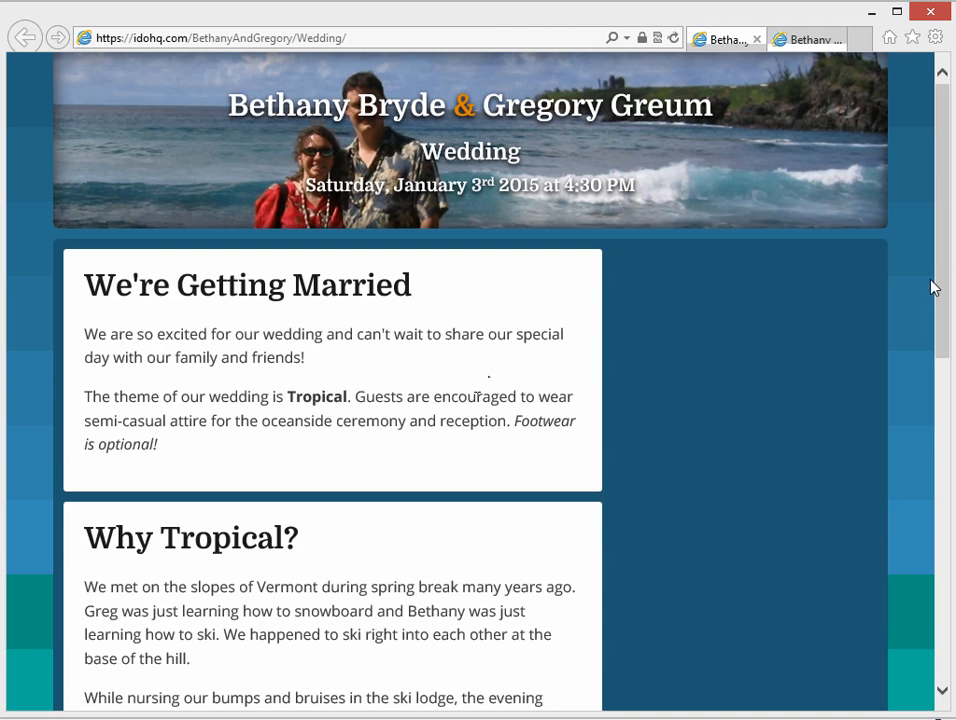
{"action": "left_click_drag", "start_coordinate": [941, 175], "coordinate": [945, 445]}
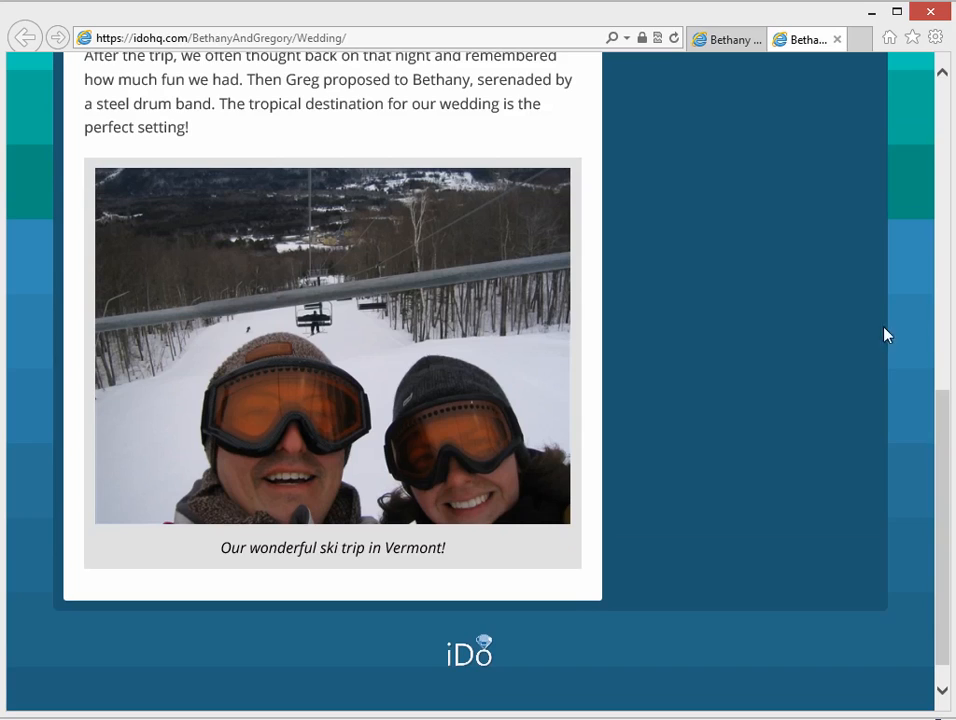
{"action": "mouse_move", "coordinate": [950, 297]}
{"action": "left_mouse_down"}
{"action": "mouse_move", "coordinate": [645, 308]}
{"action": "mouse_move", "coordinate": [954, 310]}
{"action": "left_mouse_up"}
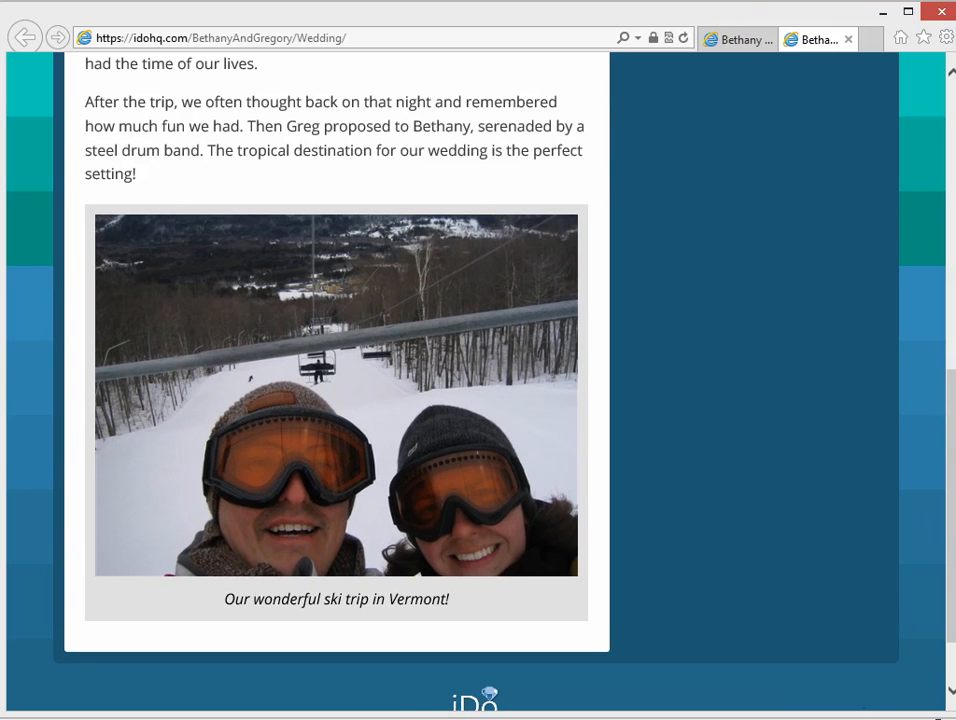
{"action": "key", "text": "alt+Tab"}
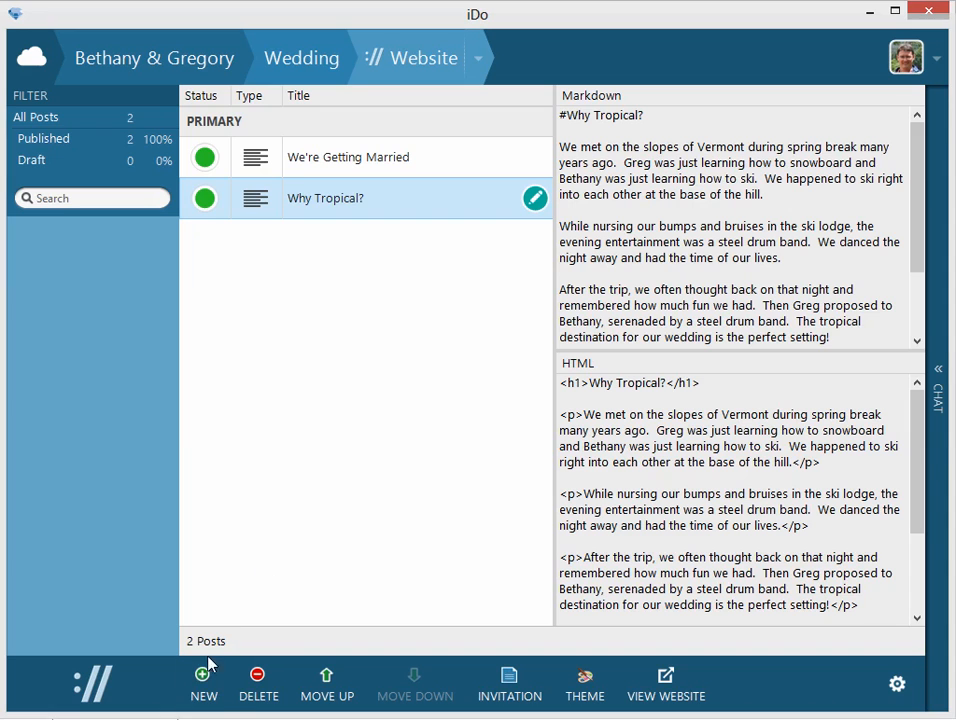
Add the quote "One love, one heart." with the source Bob Marley to the sidebar and save it.
{"action": "left_click", "coordinate": [202, 685]}
{"action": "left_click", "coordinate": [238, 596]}
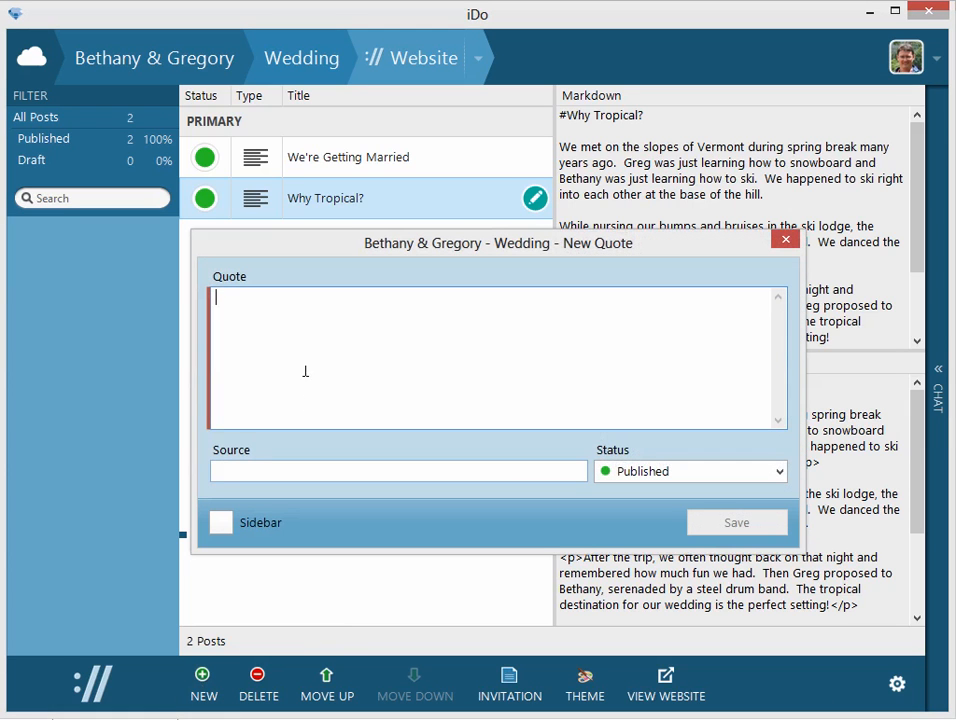
{"action": "type", "text": "One love, one "}
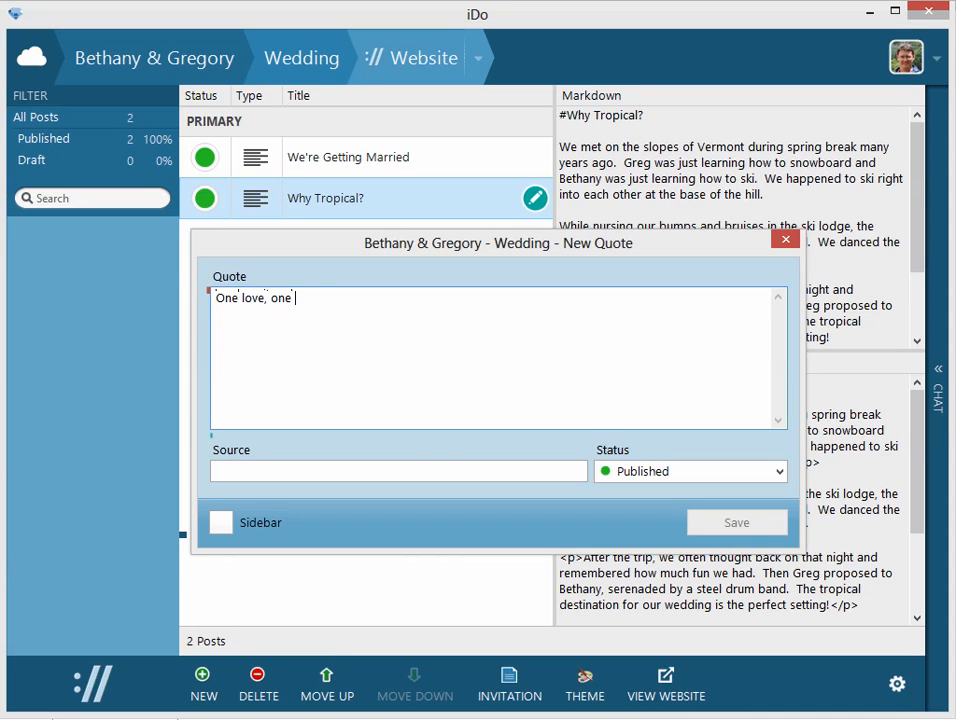
{"action": "type", "text": "heart."}
{"action": "key", "text": "Tab"}
{"action": "type", "text": "Bob Marley"}
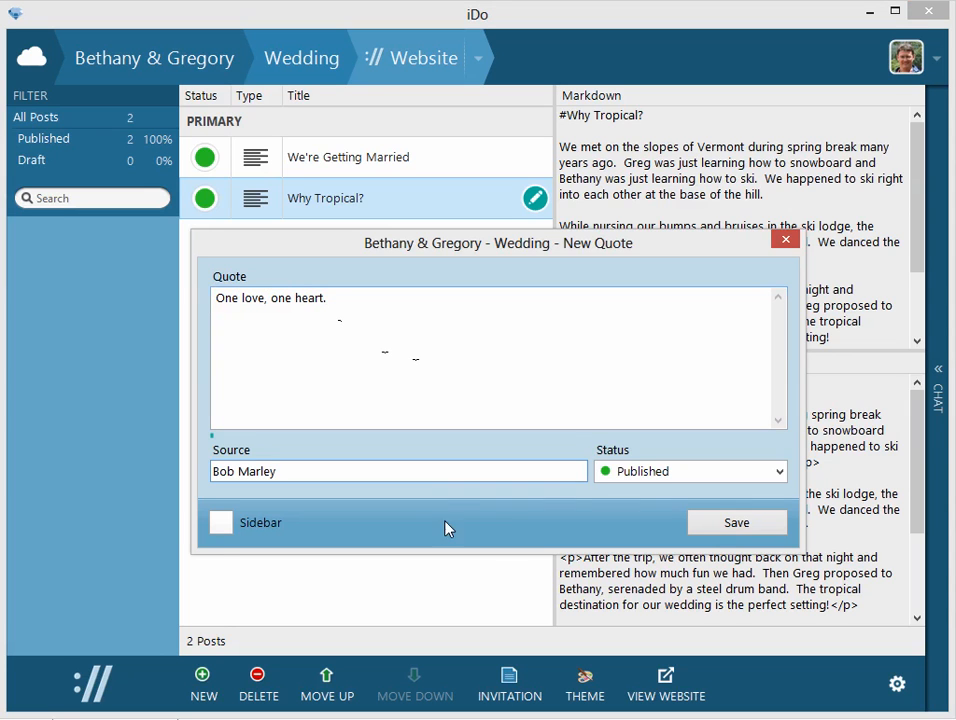
{"action": "left_click", "coordinate": [221, 527]}
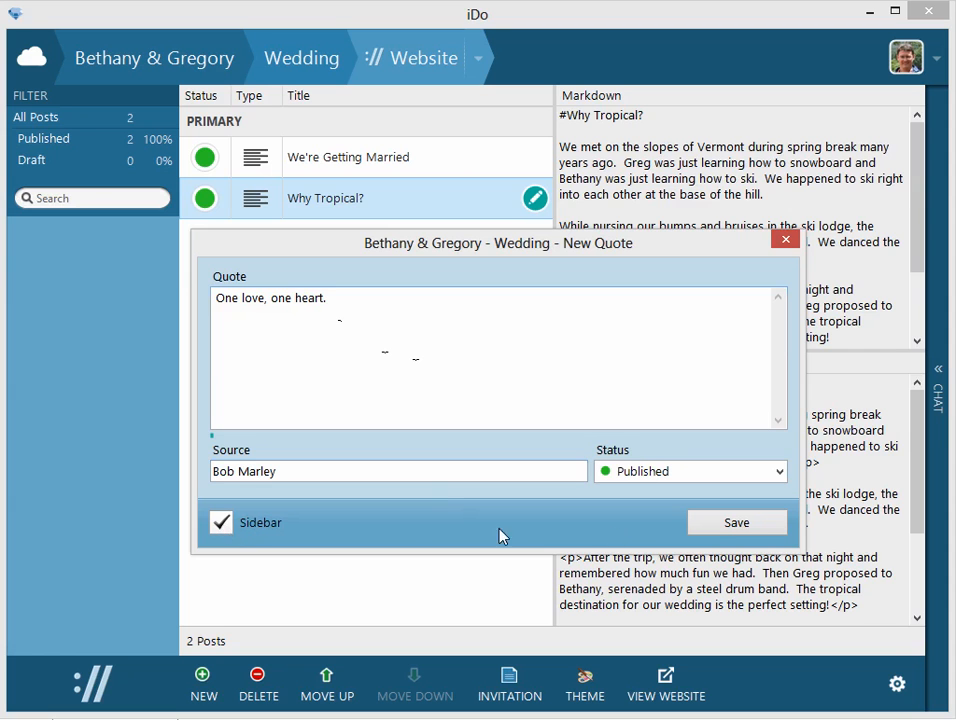
{"action": "left_click", "coordinate": [733, 523]}
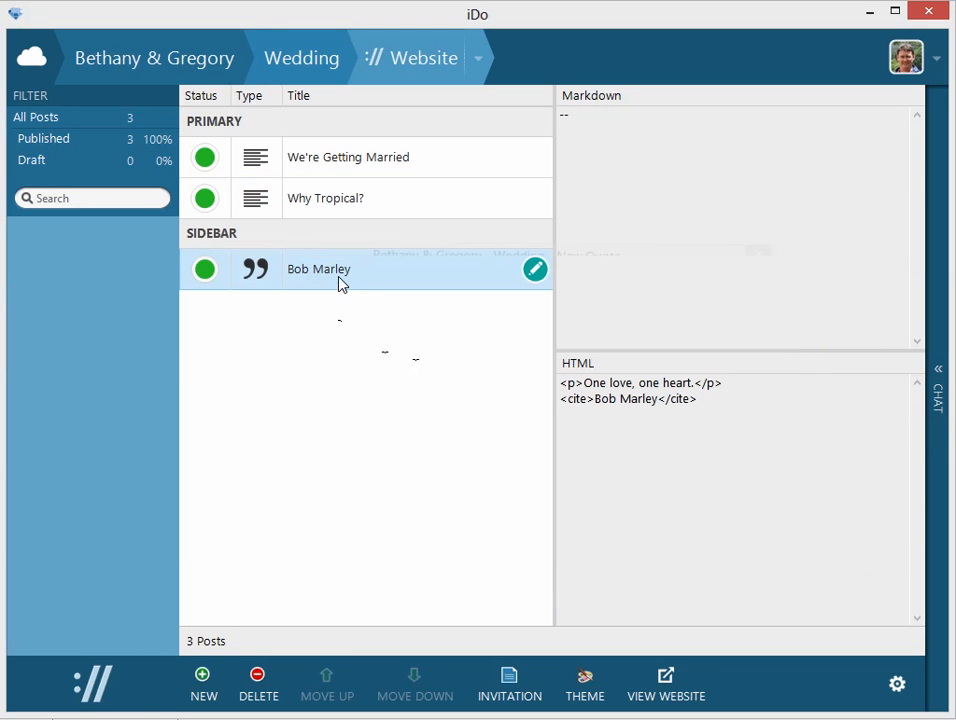
Open the published website and examine how the posts and sidebar quote rearrange in a narrower browser window, then restore its width.
{"action": "left_click", "coordinate": [662, 690]}
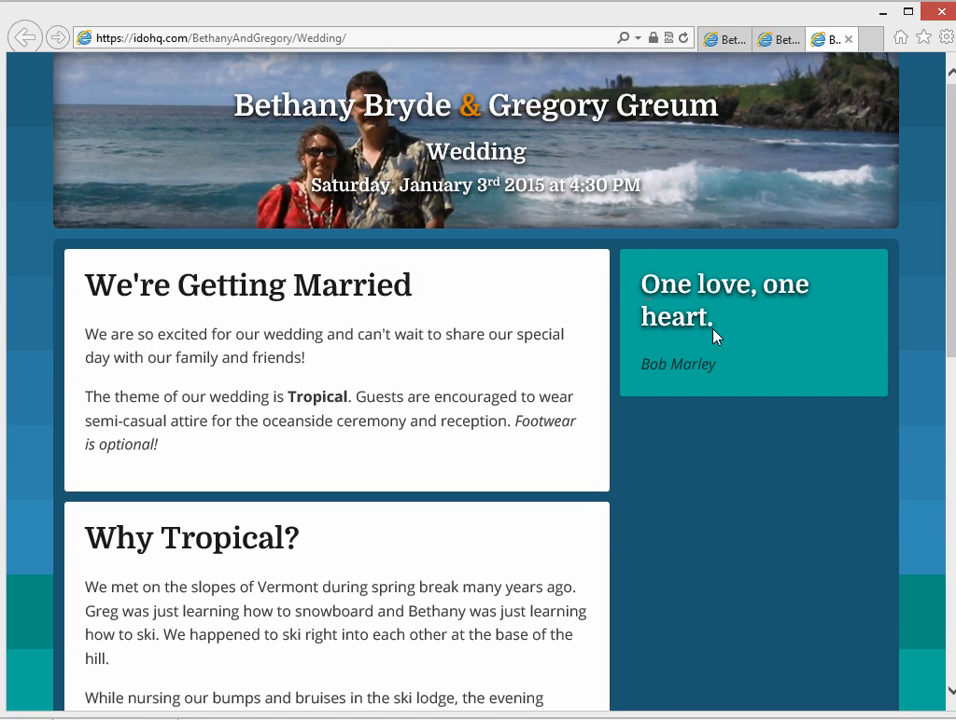
{"action": "left_click_drag", "start_coordinate": [951, 300], "coordinate": [661, 302]}
{"action": "scroll", "coordinate": [661, 607], "scroll_direction": "down", "scroll_amount": 3}
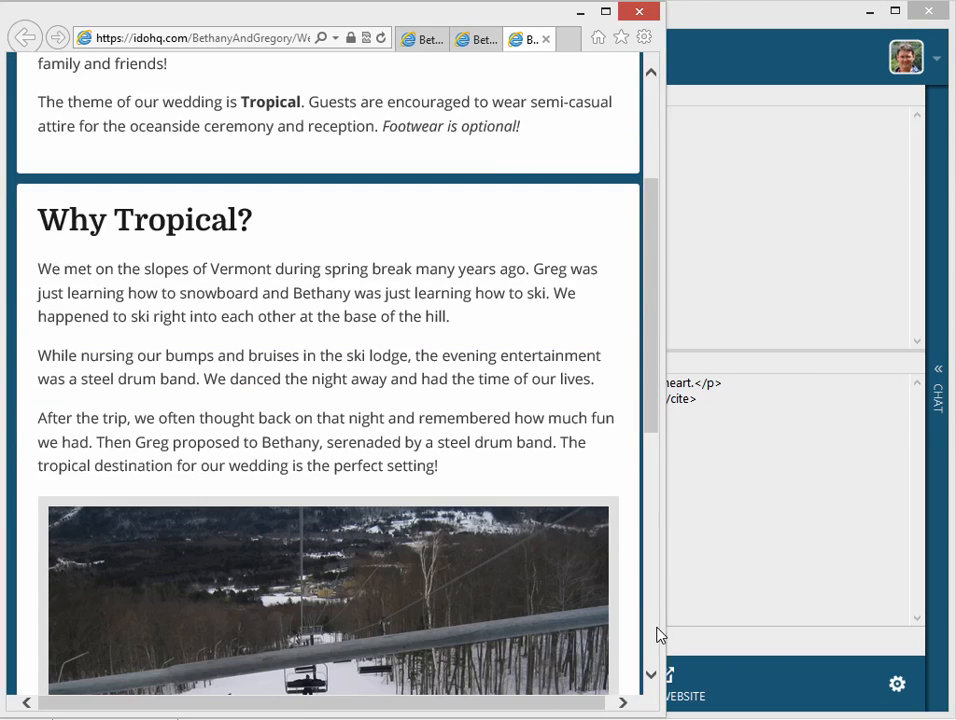
{"action": "scroll", "coordinate": [656, 607], "scroll_direction": "down", "scroll_amount": 5}
{"action": "left_click_drag", "start_coordinate": [653, 512], "coordinate": [949, 157]}
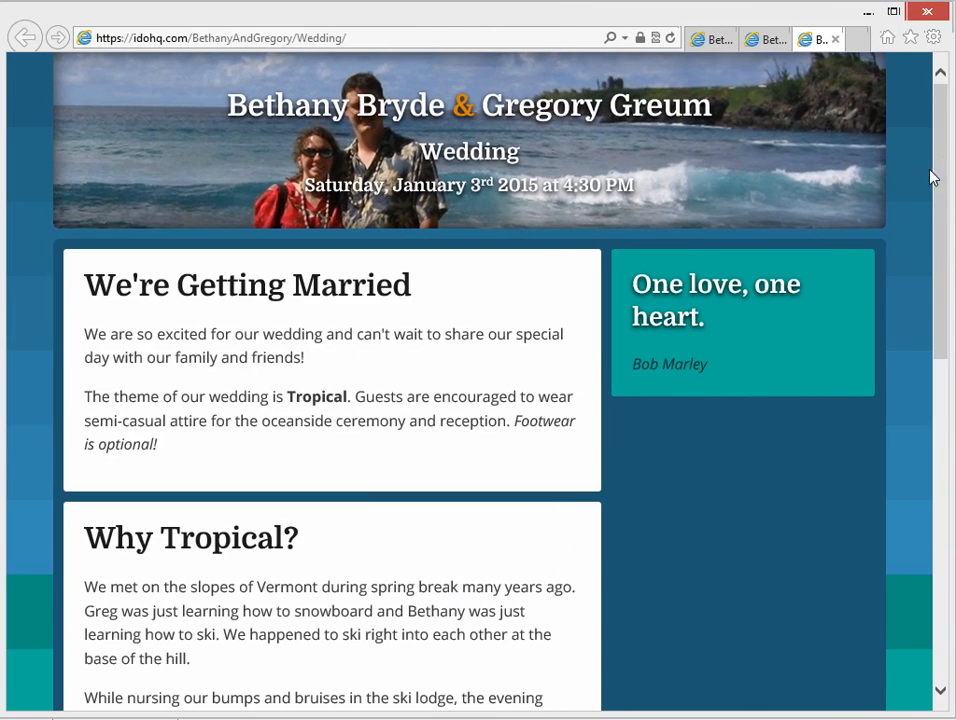
Switch to Chrome, reload the wedding website and enlarge the browser window slightly.
{"action": "key", "text": "alt+Tab"}
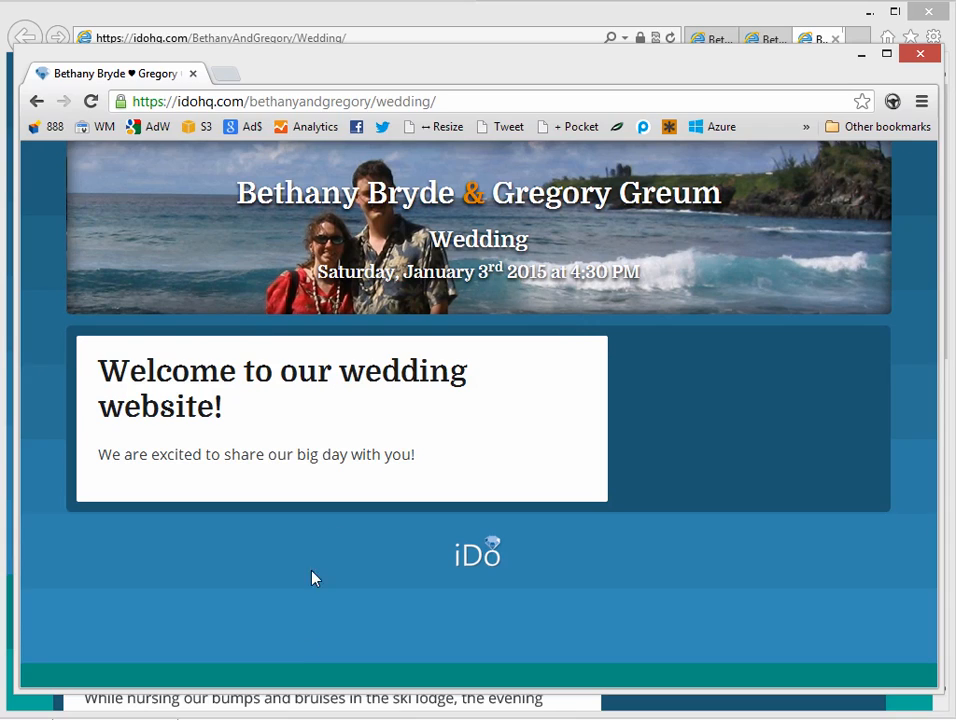
{"action": "left_click_drag", "start_coordinate": [770, 45], "coordinate": [737, 20]}
{"action": "left_click", "coordinate": [77, 59]}
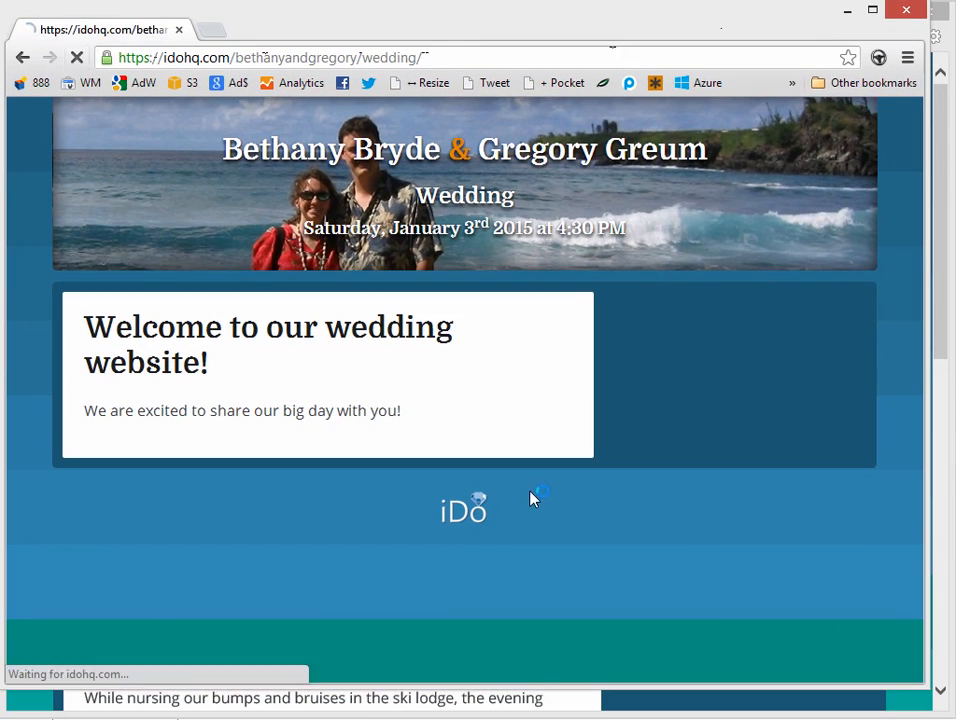
{"action": "left_click_drag", "start_coordinate": [926, 684], "coordinate": [940, 705]}
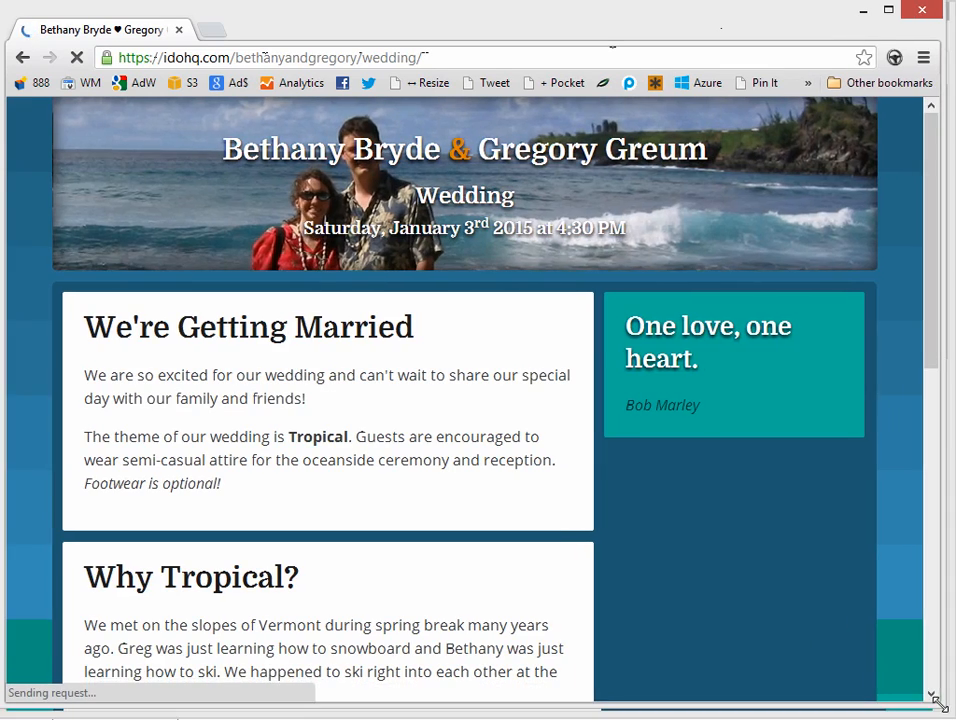
Examine the website's layout in a Chrome window narrowed to phone width, widen it again and return to iDo.
{"action": "left_click_drag", "start_coordinate": [949, 550], "coordinate": [412, 335]}
{"action": "scroll", "coordinate": [403, 420], "scroll_direction": "down", "scroll_amount": 1}
{"action": "left_click_drag", "start_coordinate": [397, 674], "coordinate": [920, 292]}
{"action": "key", "text": "alt+Tab"}
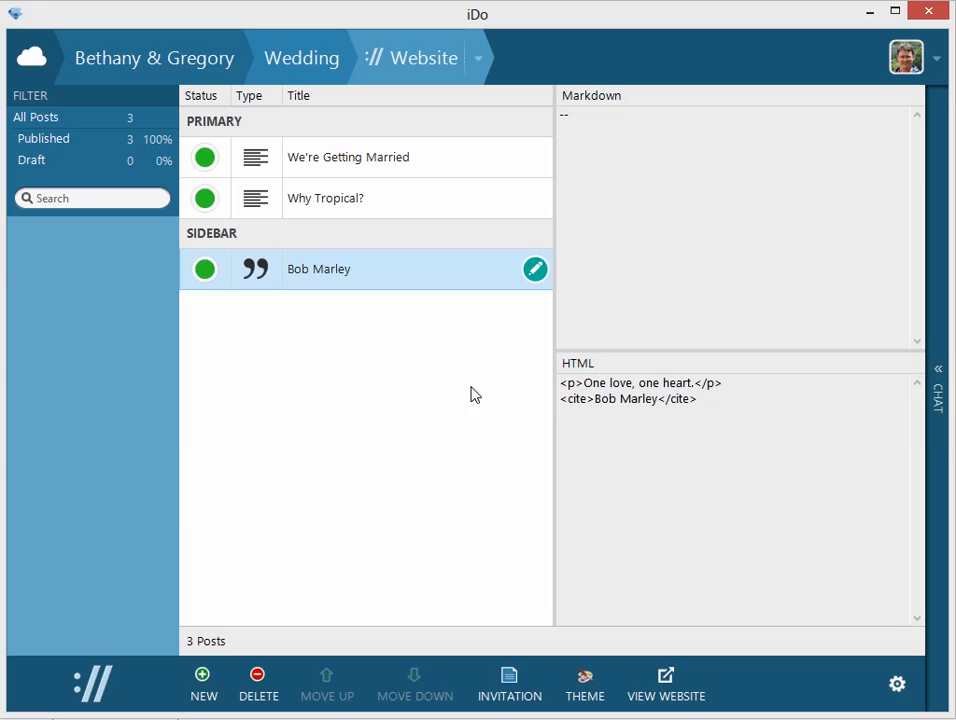
Start a new image post and upload reception.jpg with the caption "The grounds of our ceremony and reception site.".
{"action": "left_click", "coordinate": [457, 387]}
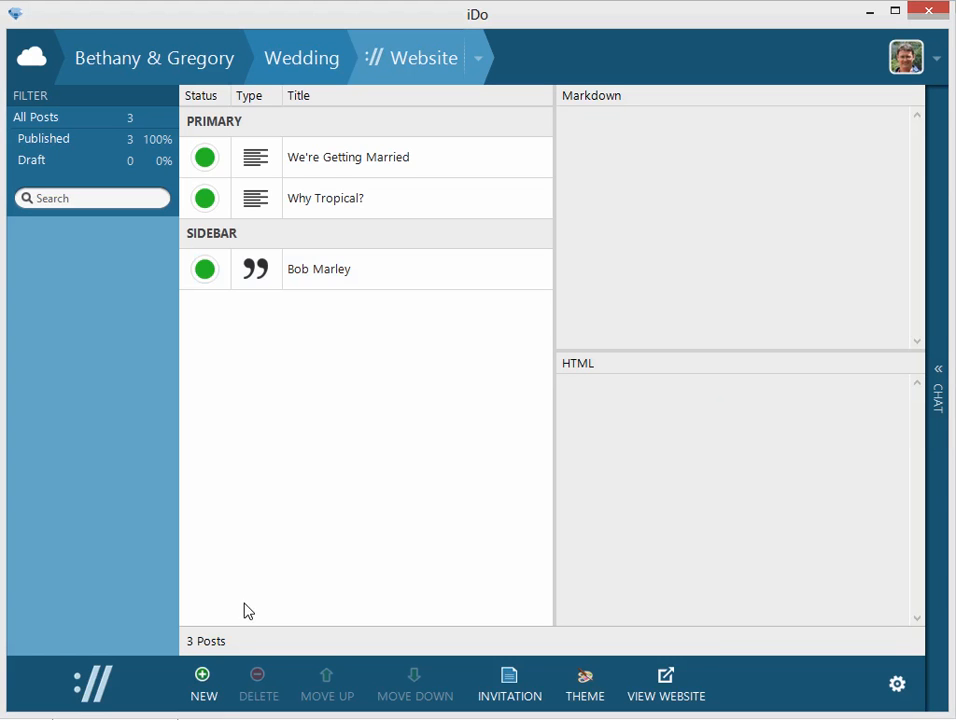
{"action": "left_click", "coordinate": [204, 674]}
{"action": "left_click", "coordinate": [236, 645]}
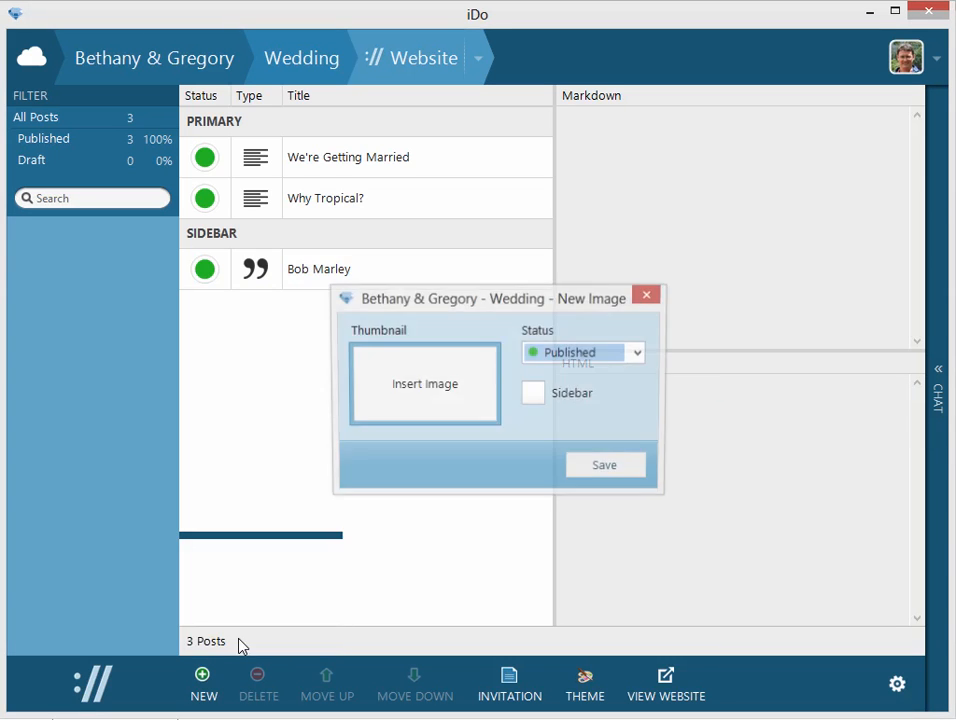
{"action": "left_click", "coordinate": [423, 397]}
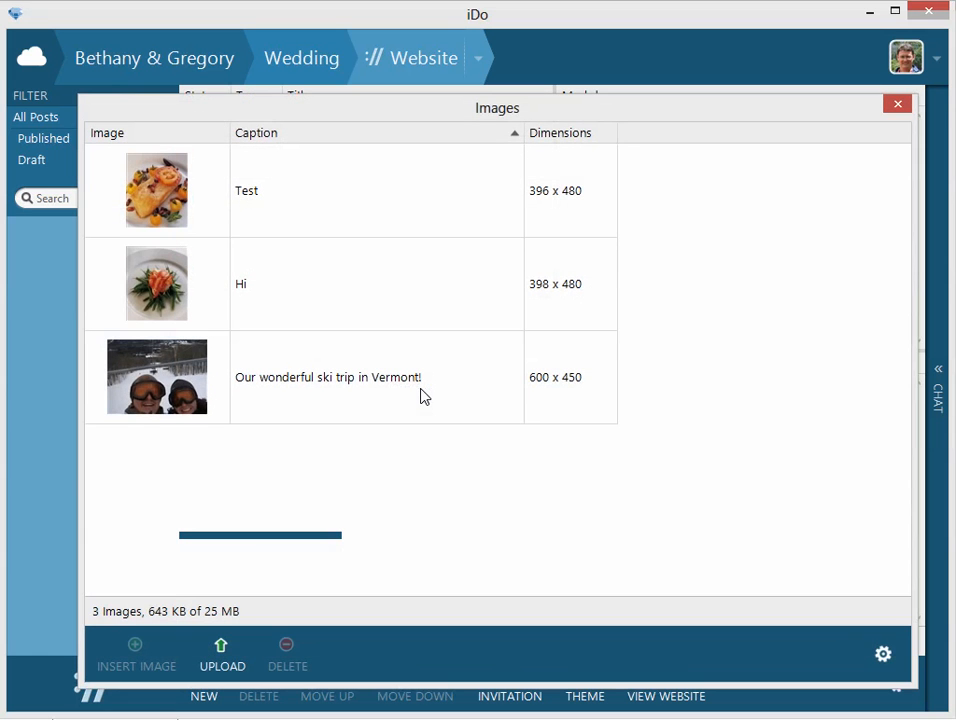
{"action": "left_click", "coordinate": [222, 652]}
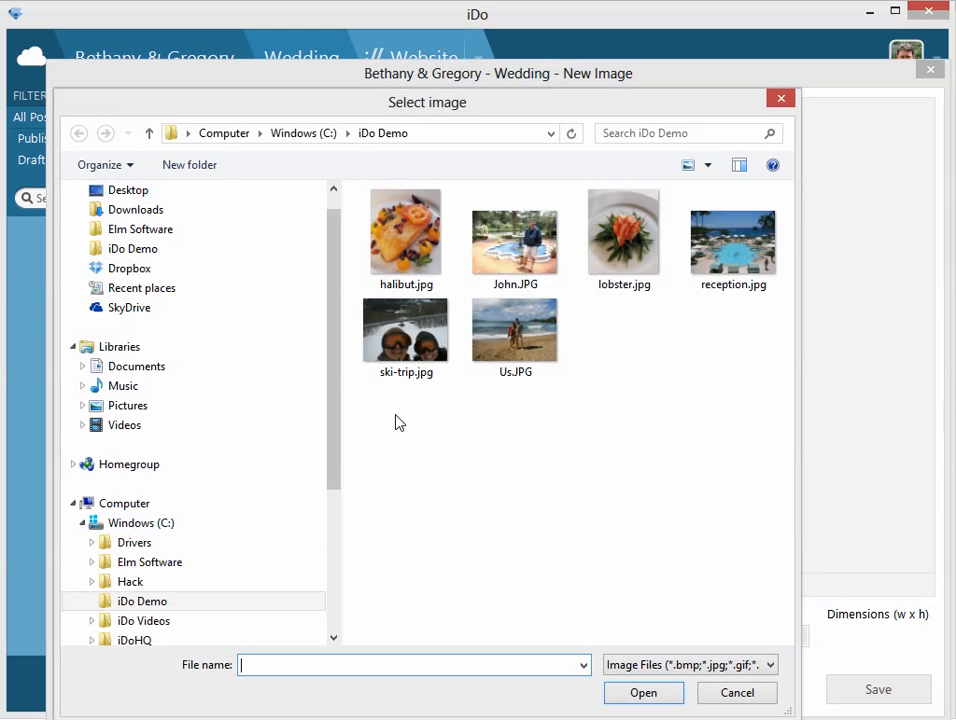
{"action": "double_click", "coordinate": [697, 268]}
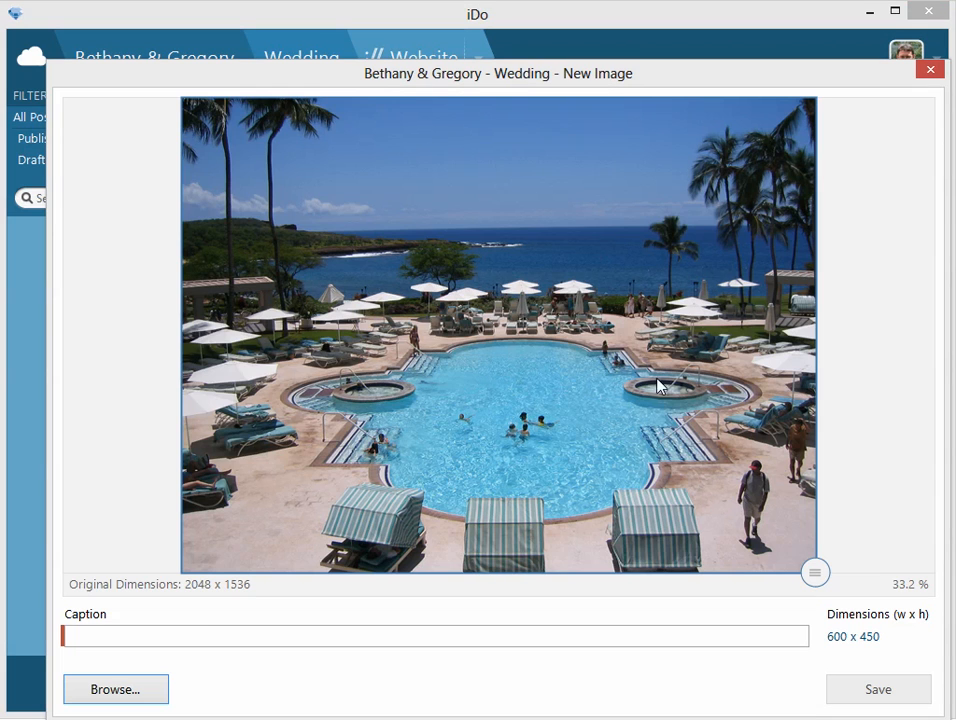
{"action": "left_click", "coordinate": [203, 637]}
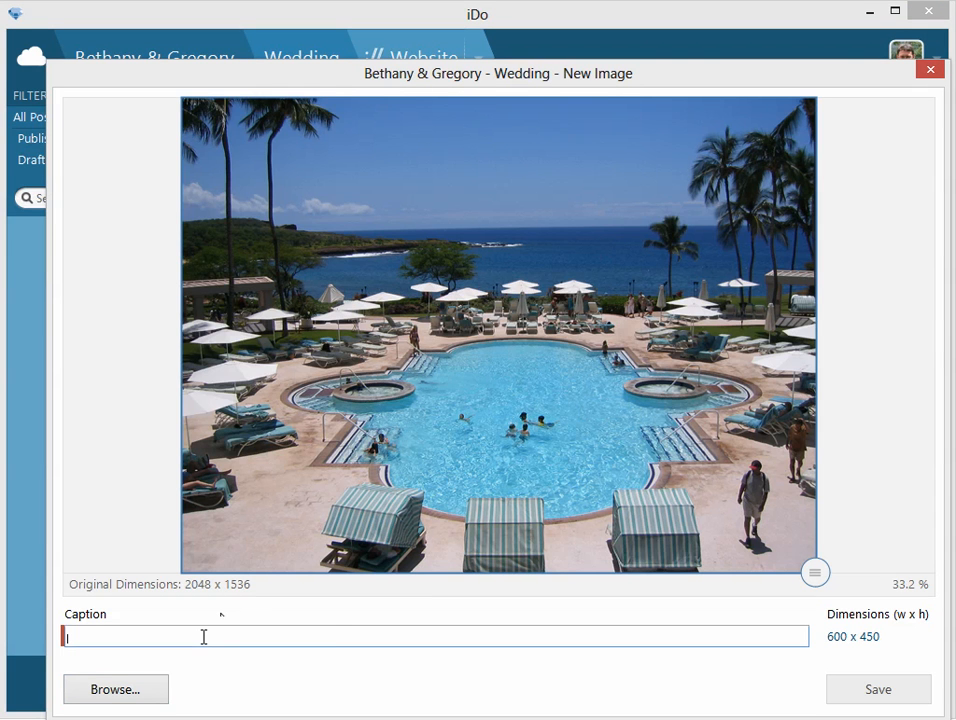
{"action": "type", "text": "The grounds of our ceremony and reception site."}
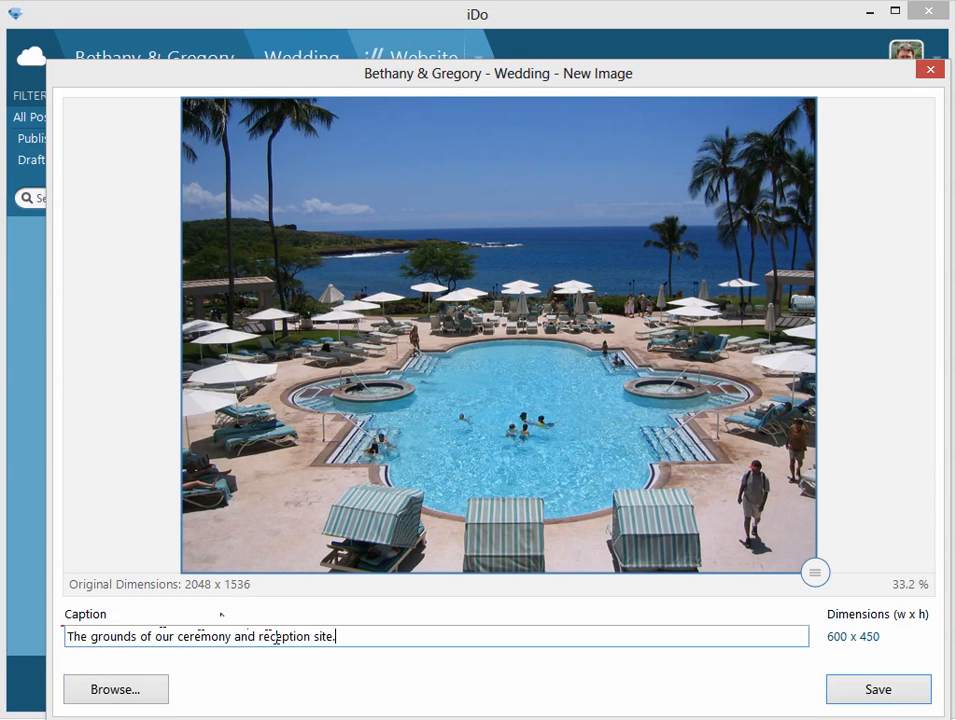
{"action": "left_click", "coordinate": [845, 694]}
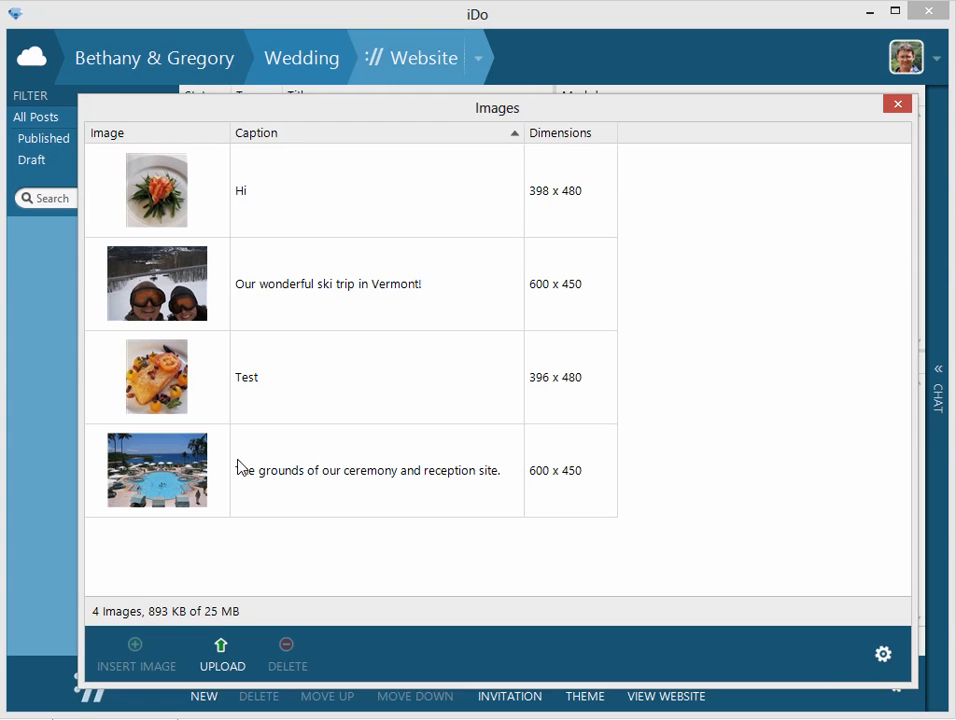
Insert the captioned pool image into the new image post and save it as Published outside the sidebar.
{"action": "left_click", "coordinate": [198, 486]}
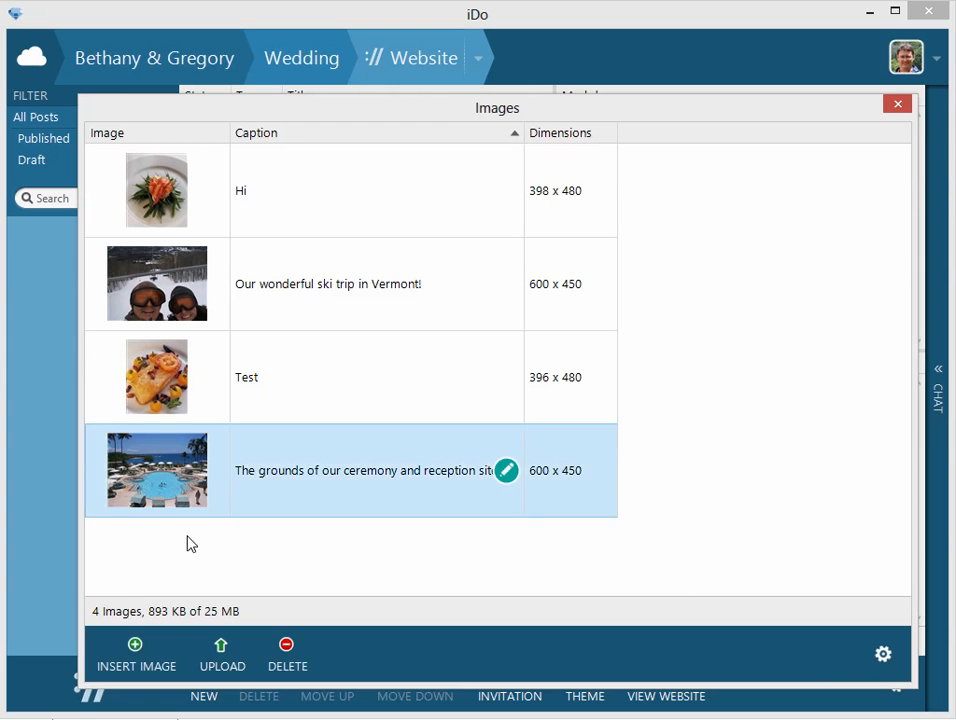
{"action": "left_click", "coordinate": [136, 654]}
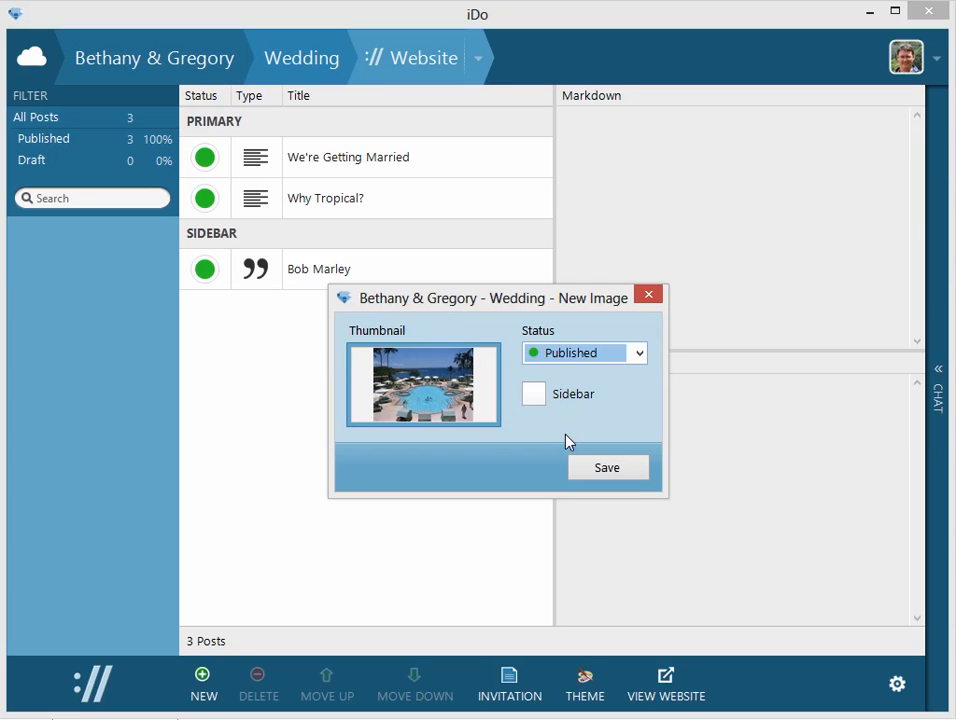
{"action": "left_click", "coordinate": [589, 472]}
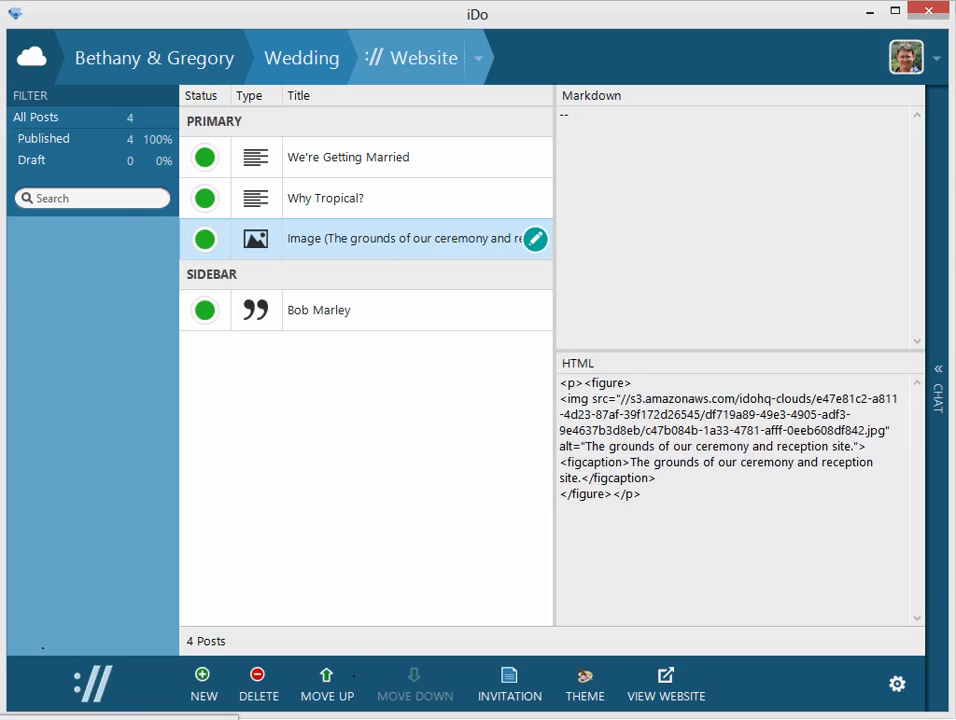
Check the pool image on the reloaded website, return to iDo and move the image post above "Why Tropical?".
{"action": "key", "text": "alt+Tab"}
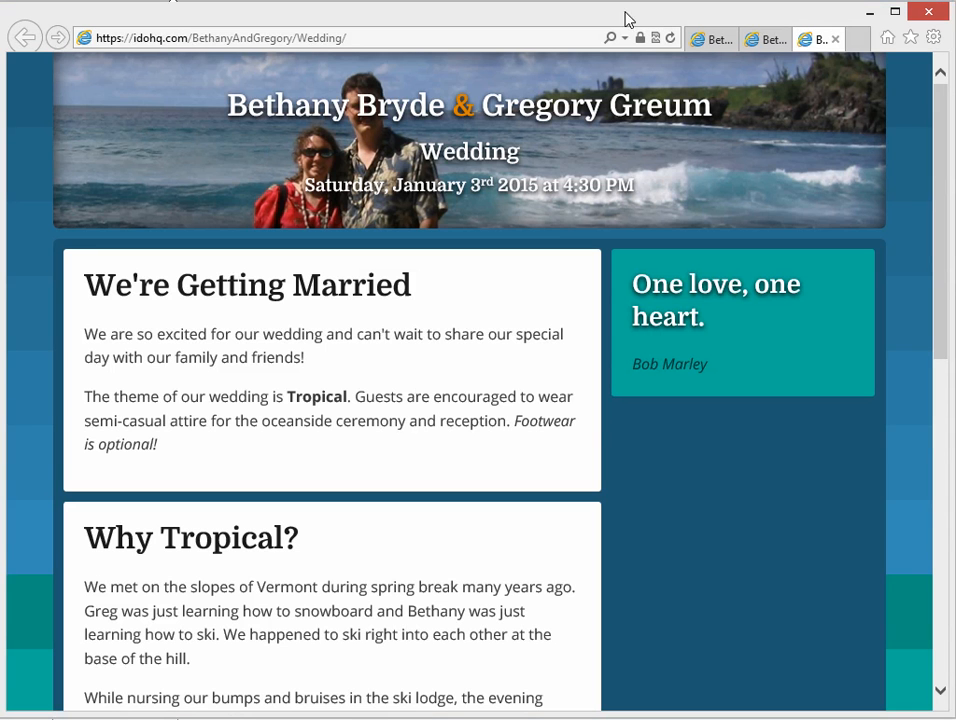
{"action": "left_click", "coordinate": [670, 38]}
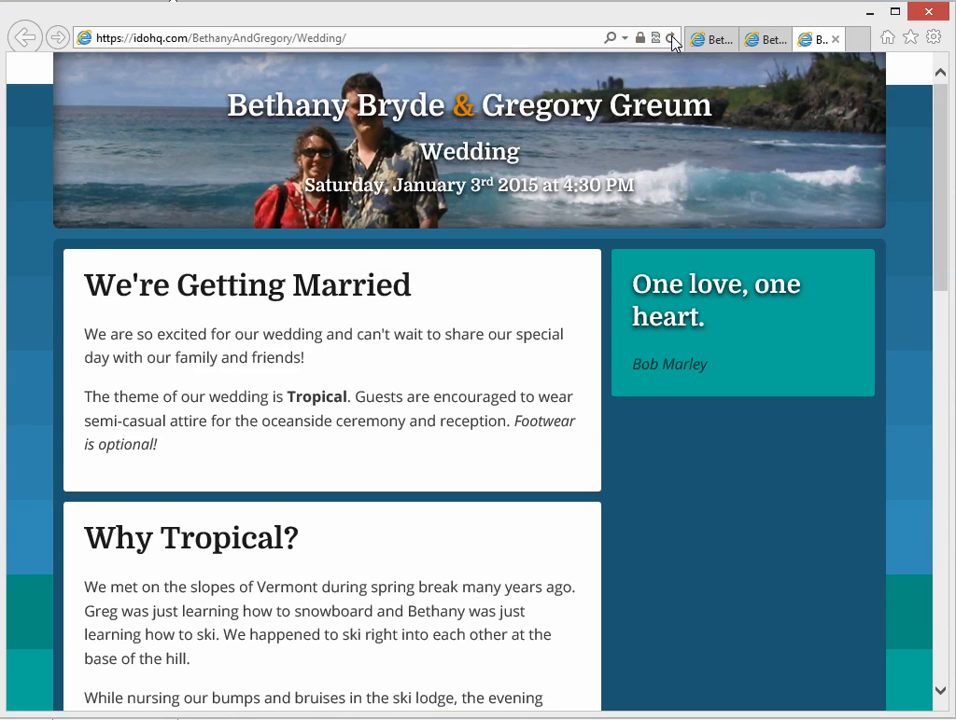
{"action": "left_click_drag", "start_coordinate": [935, 130], "coordinate": [950, 490]}
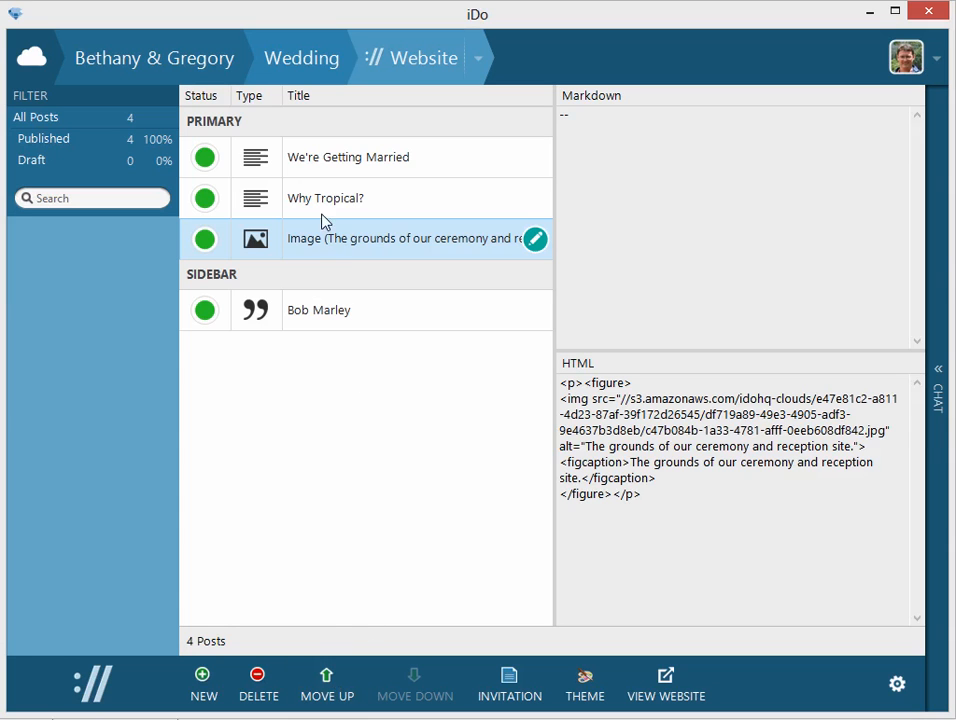
{"action": "left_click", "coordinate": [325, 680]}
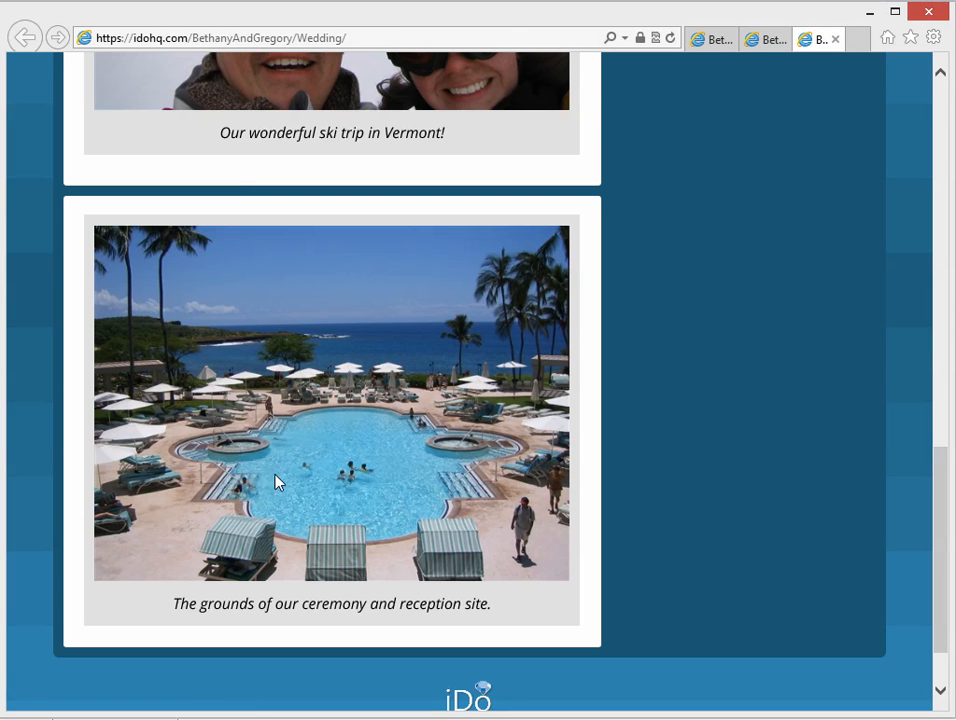
Reload the published website and examine the new order of the posts, the pool image and the sidebar quote.
{"action": "left_click", "coordinate": [670, 39]}
{"action": "scroll", "coordinate": [770, 362], "scroll_direction": "up", "scroll_amount": 12}
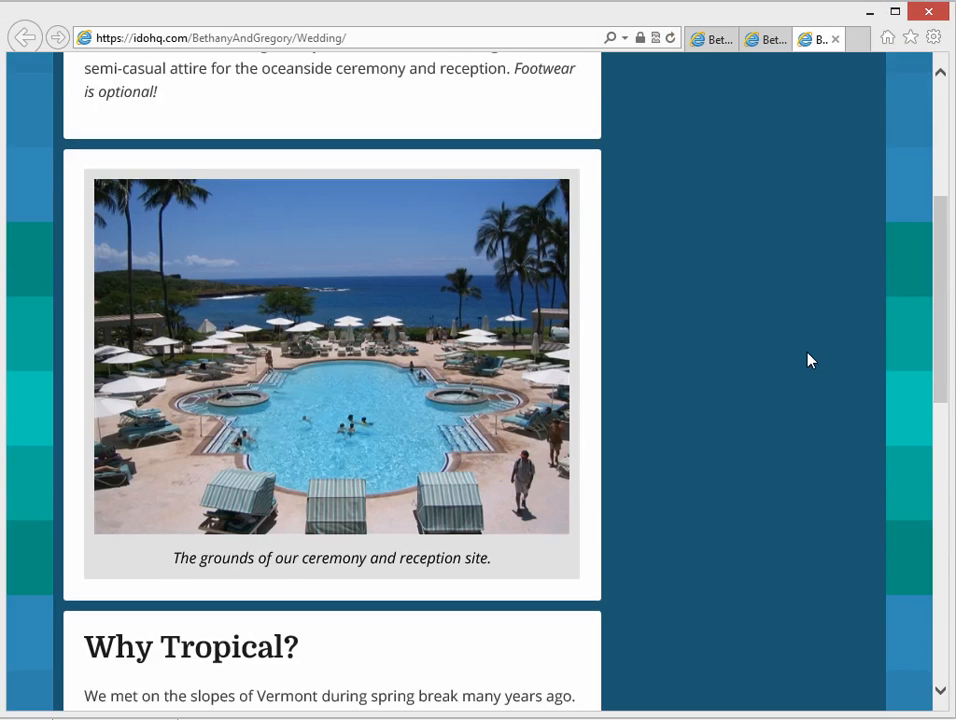
{"action": "scroll", "coordinate": [590, 413], "scroll_direction": "down", "scroll_amount": 2}
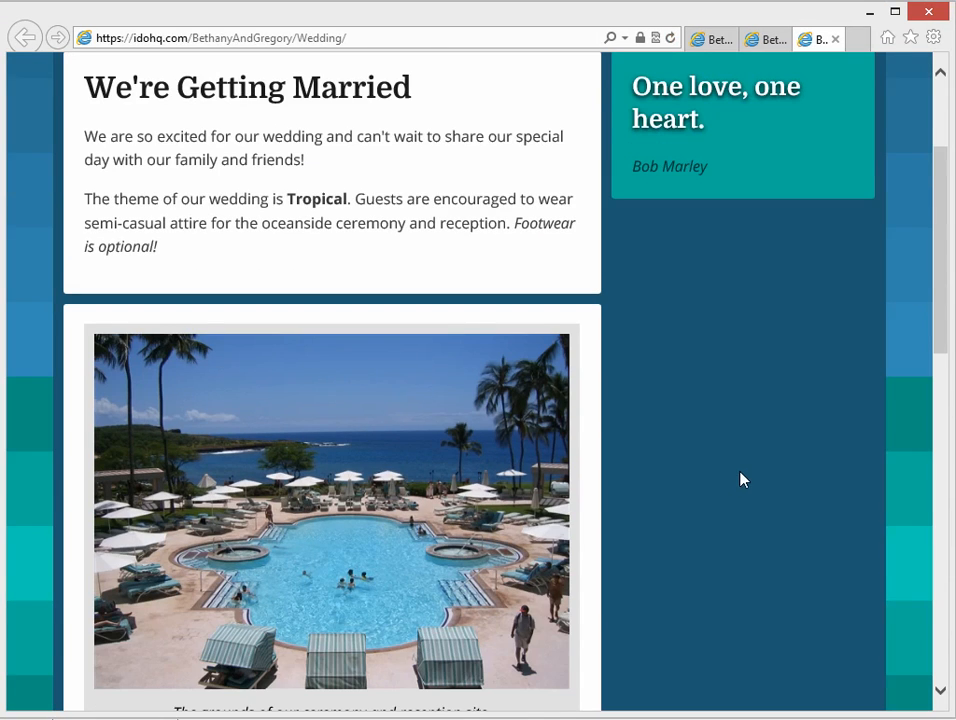
{"action": "scroll", "coordinate": [740, 480], "scroll_direction": "up", "scroll_amount": 1}
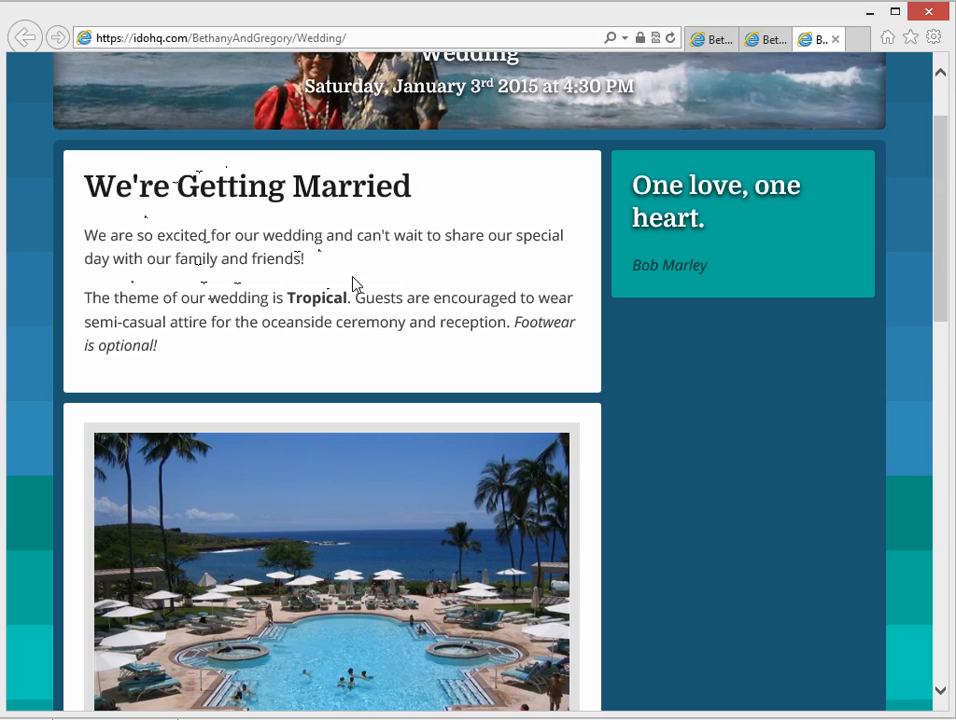
{"action": "double_click", "coordinate": [328, 297]}
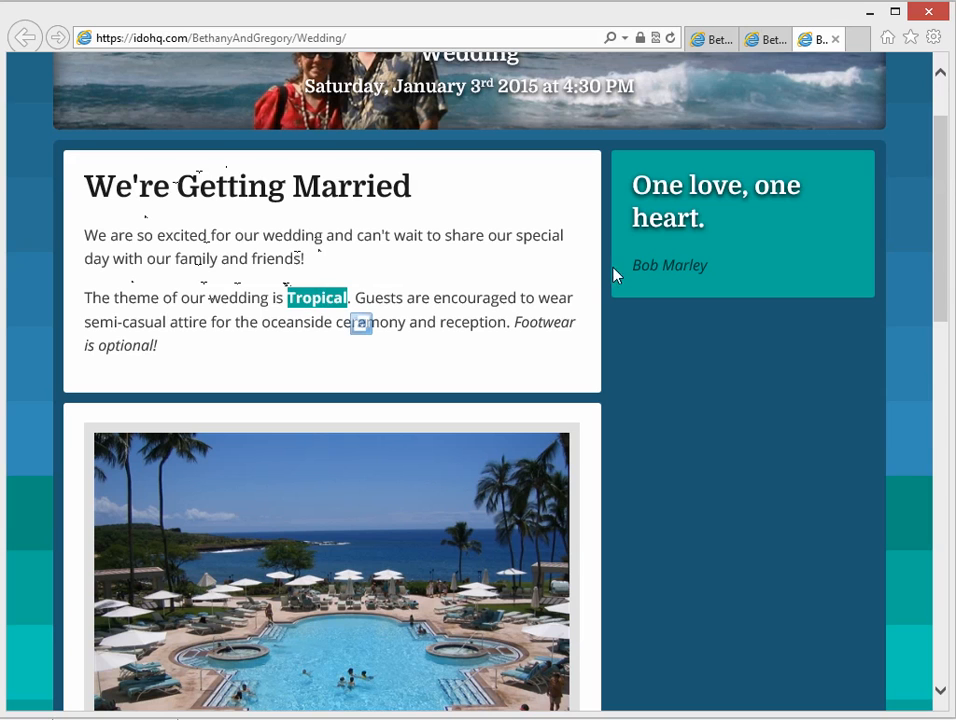
{"action": "left_click", "coordinate": [666, 213]}
{"action": "scroll", "coordinate": [560, 470], "scroll_direction": "down", "scroll_amount": 1}
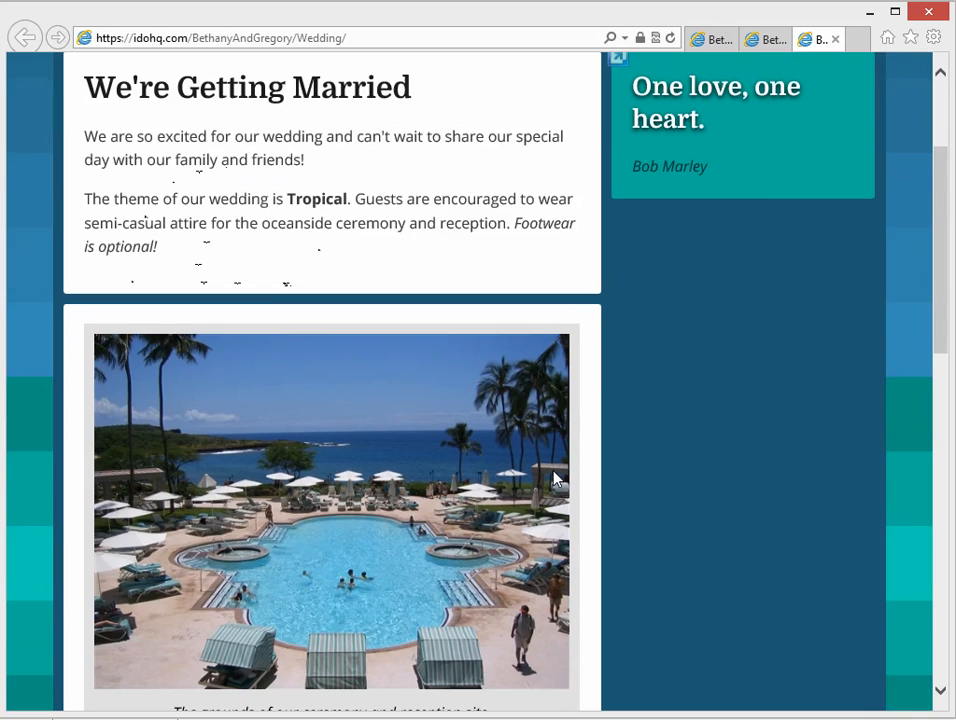
{"action": "scroll", "coordinate": [503, 499], "scroll_direction": "down", "scroll_amount": 1}
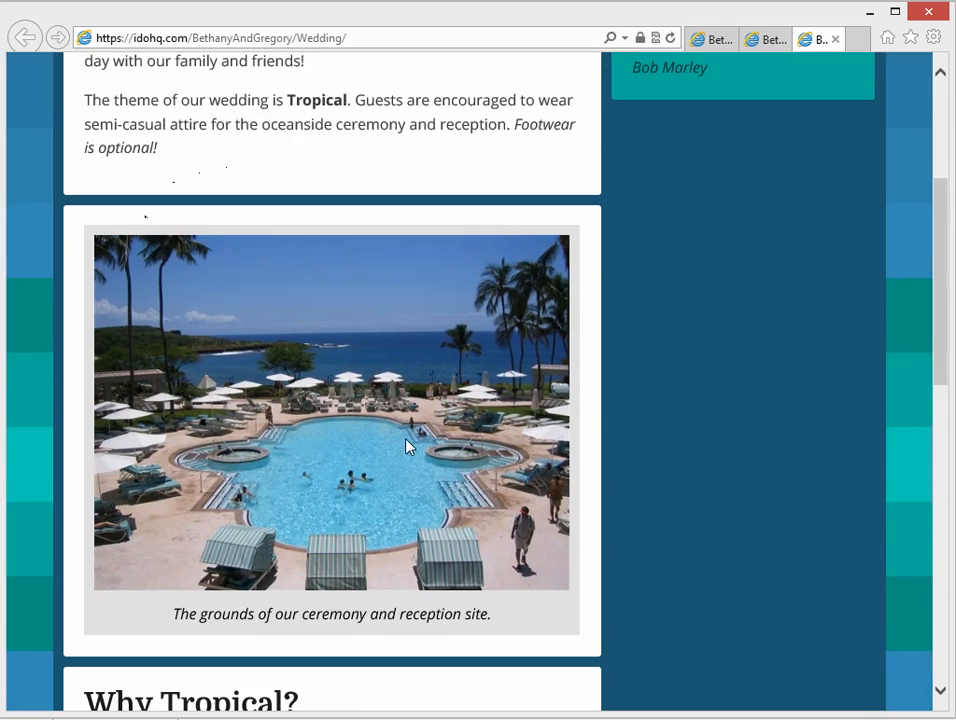
{"action": "scroll", "coordinate": [409, 447], "scroll_direction": "down", "scroll_amount": 8}
{"action": "scroll", "coordinate": [363, 390], "scroll_direction": "up", "scroll_amount": 4}
{"action": "scroll", "coordinate": [360, 340], "scroll_direction": "up", "scroll_amount": 8}
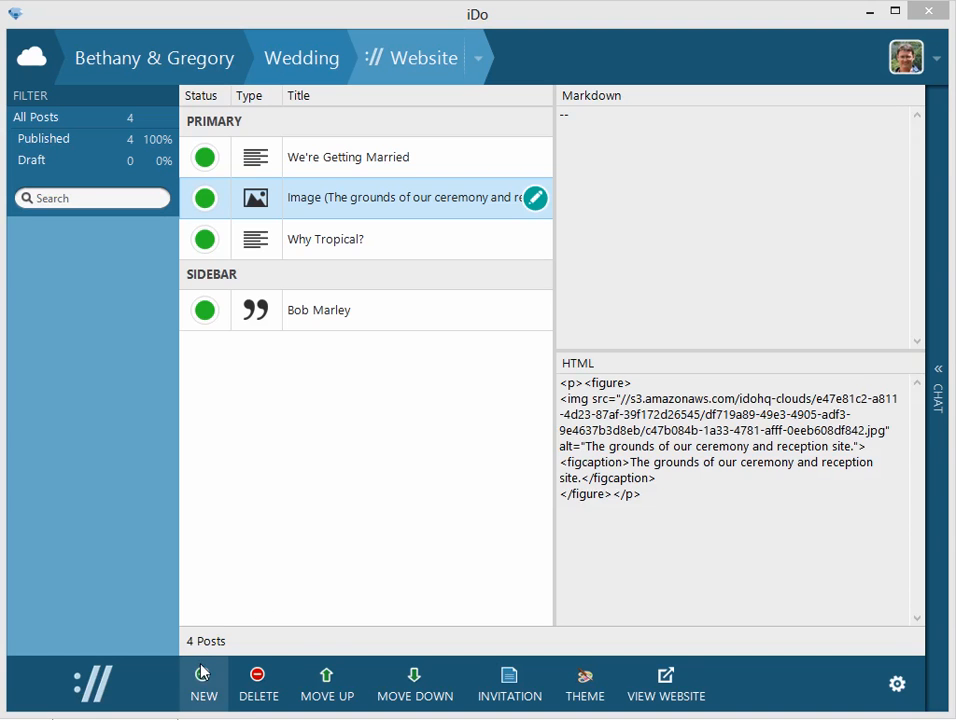
In iDo, create a post titled "Directions" with the first numbered Markdown item "Take the free airport shuttle to the ferry.".
{"action": "left_click", "coordinate": [198, 690]}
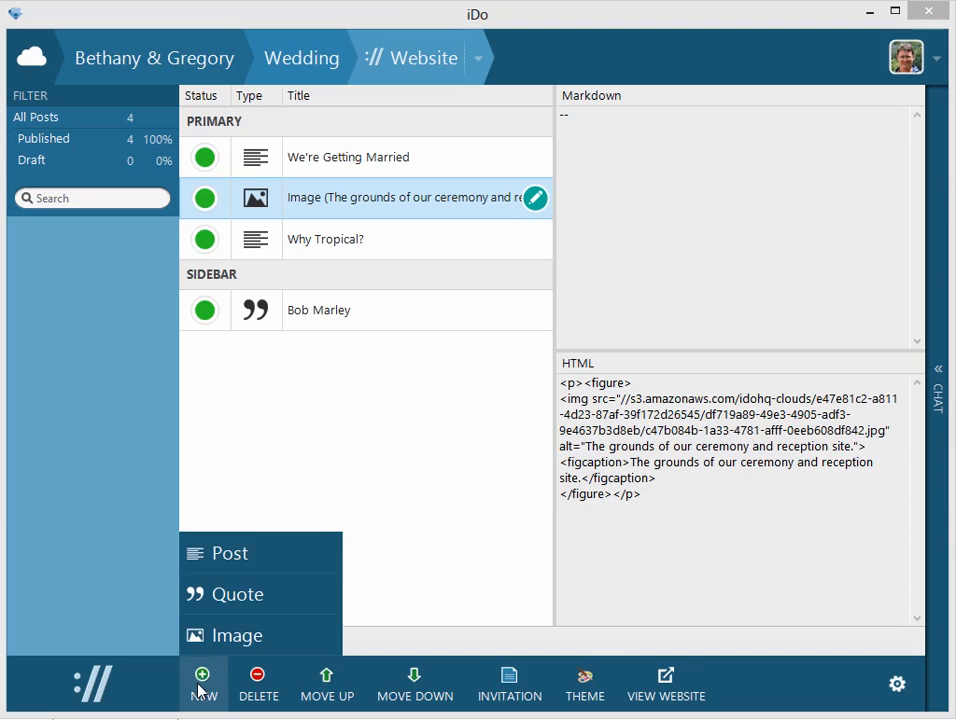
{"action": "left_click", "coordinate": [222, 558]}
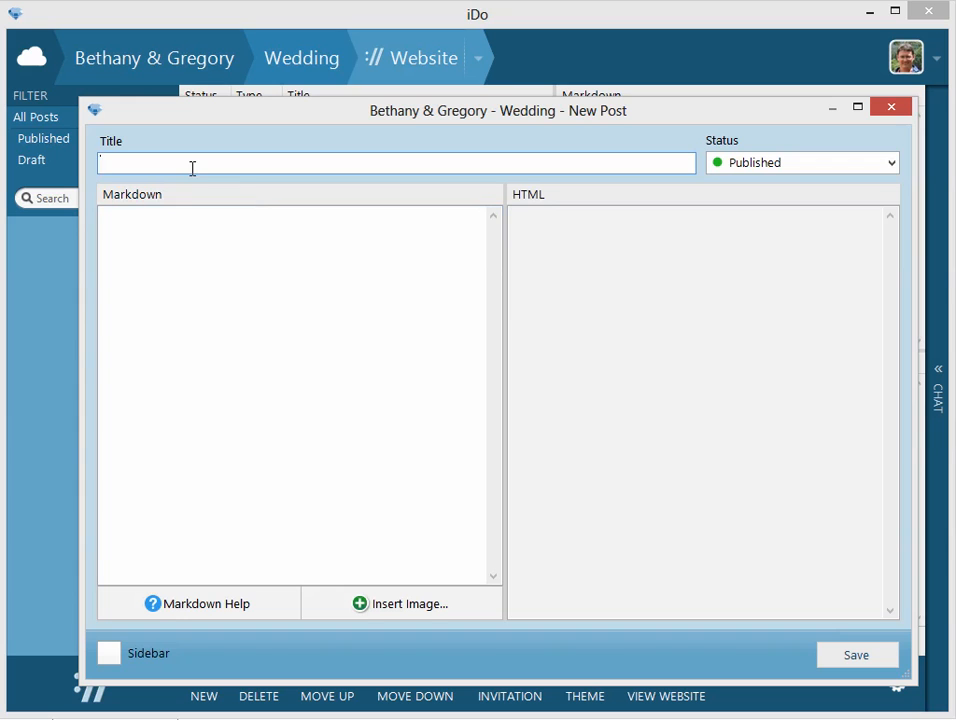
{"action": "type", "text": "Directions"}
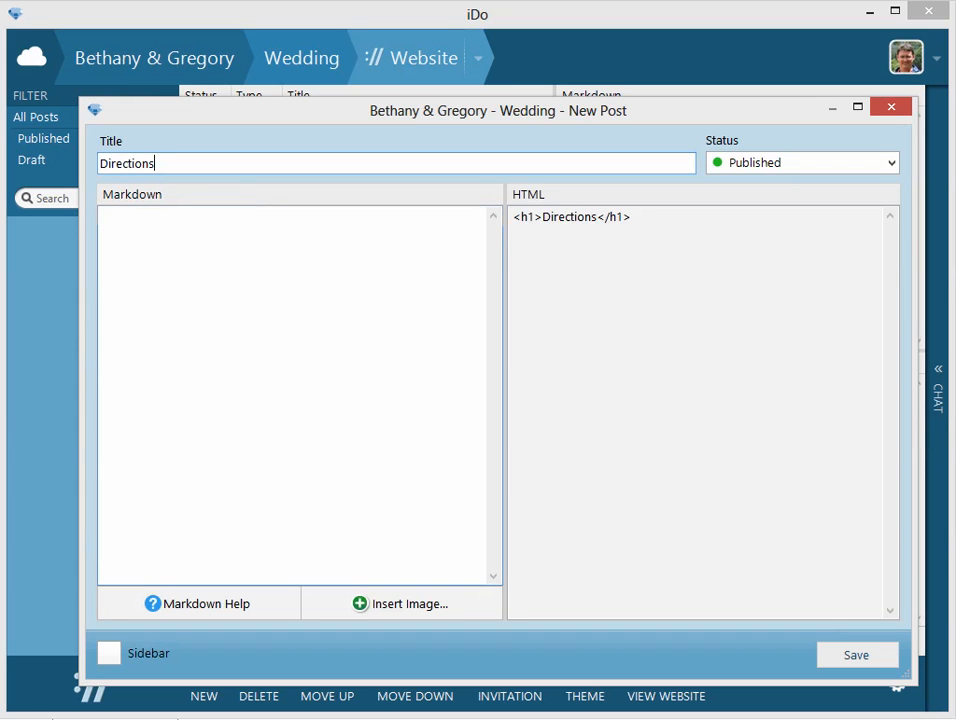
{"action": "type", "text": "1. Take th"}
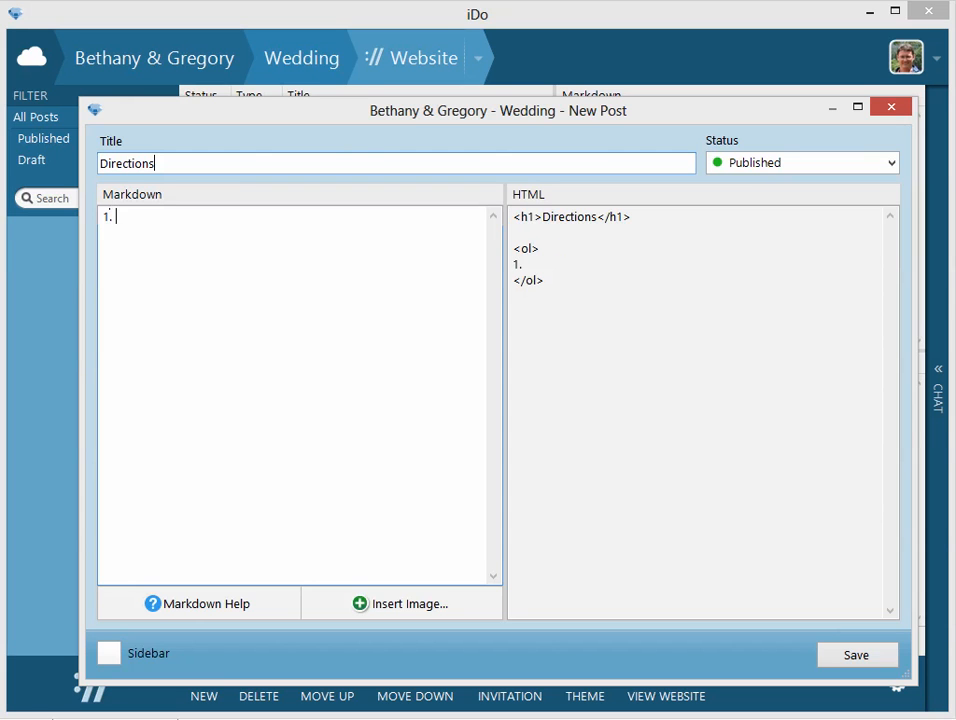
{"action": "type", "text": "e free airport shuttle to the ferry."}
Add the second numbered item "Take the free hotel shuttle from the ferry to the hotel." to the Directions post.
{"action": "key", "text": "Return"}
{"action": "type", "text": "2. Take the free hotel shuttle from the ferry to the hotel"}
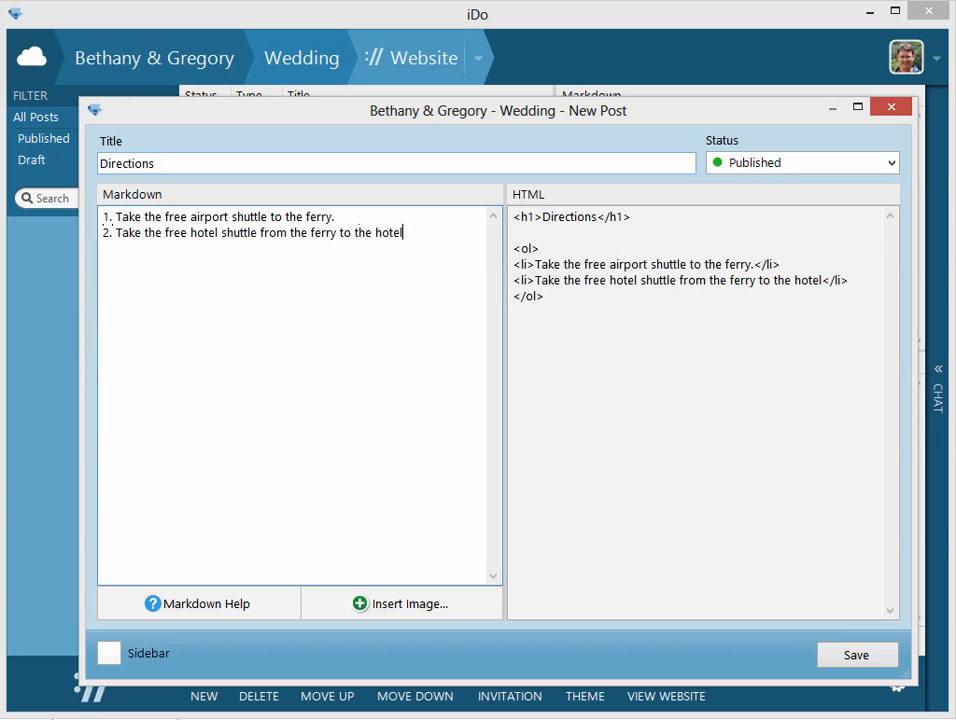
{"action": "type", "text": ".  How ea"}
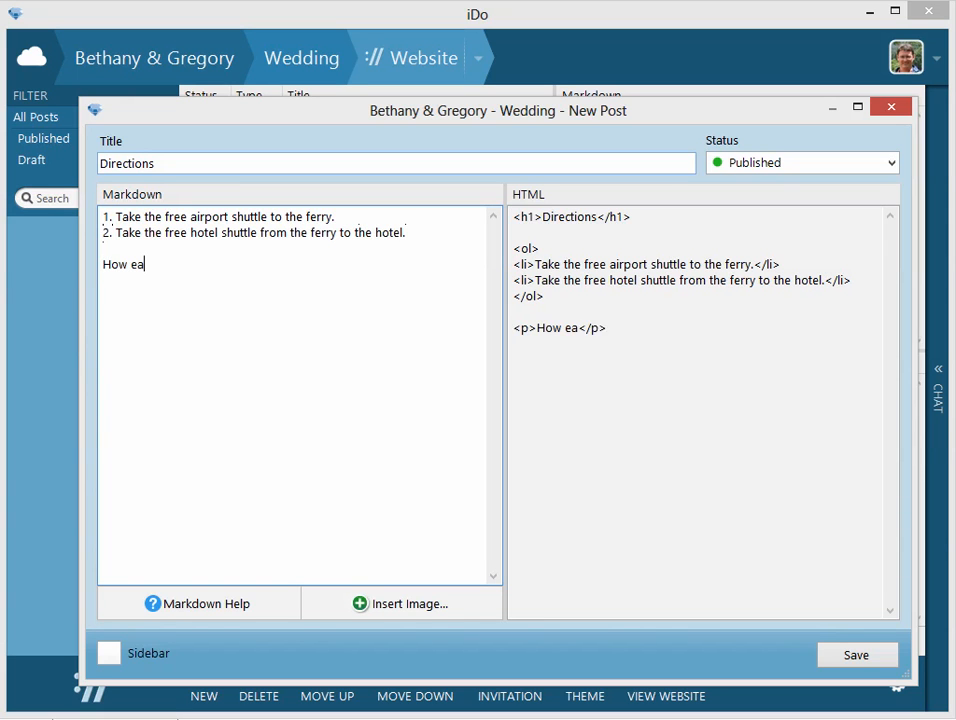
{"action": "type", "text": "sy is that?!"}
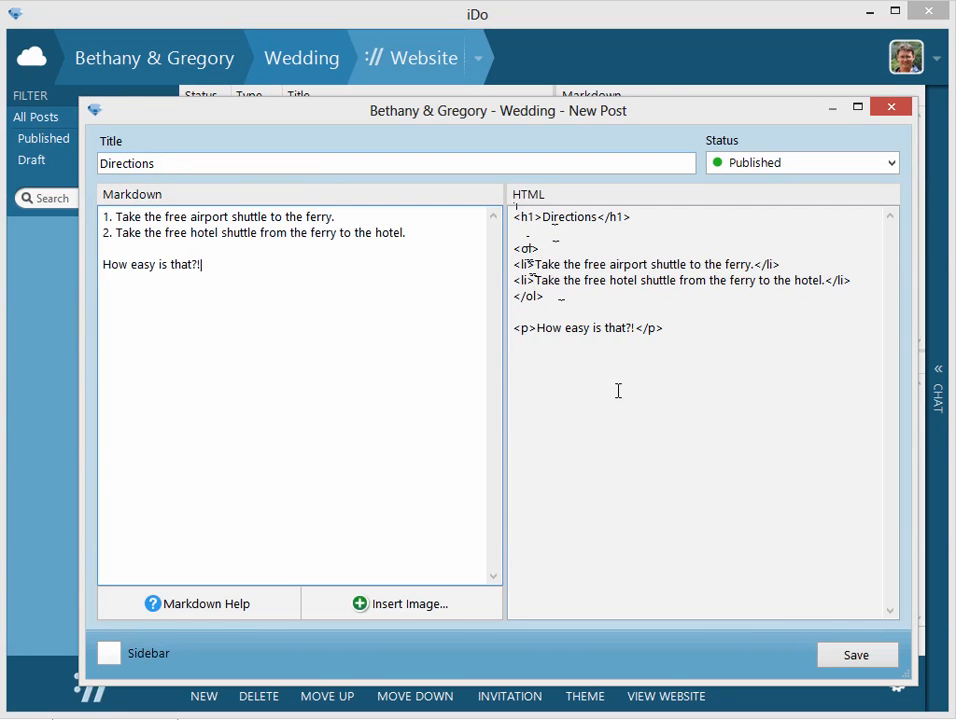
End the Directions post with the paragraph "How easy is that?!", assign it to the sidebar and save it.
{"action": "left_click", "coordinate": [111, 656]}
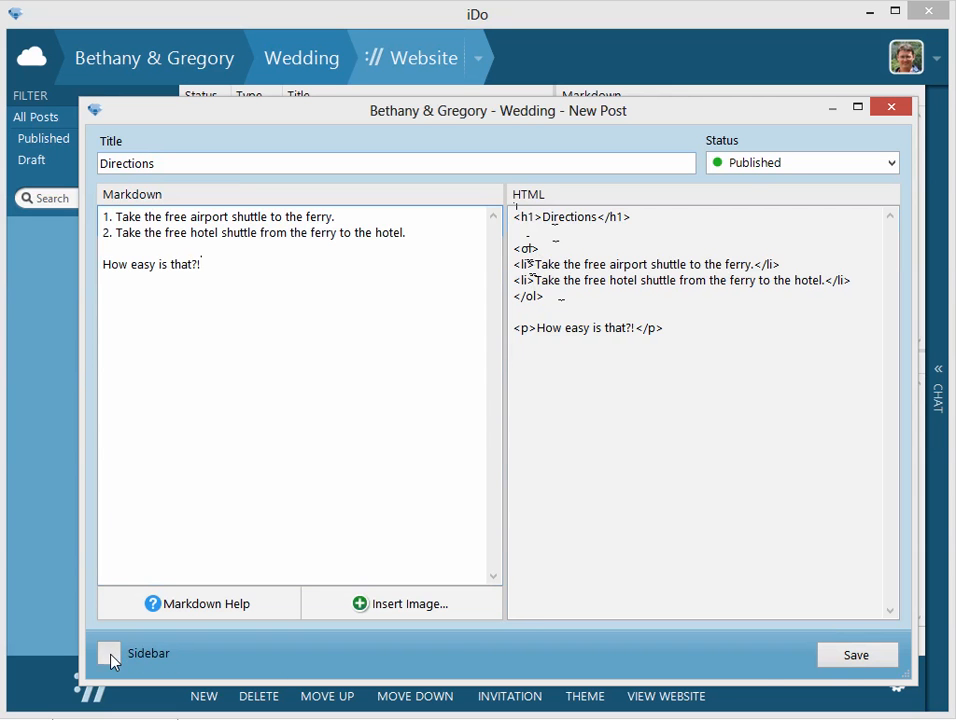
{"action": "left_click", "coordinate": [853, 660]}
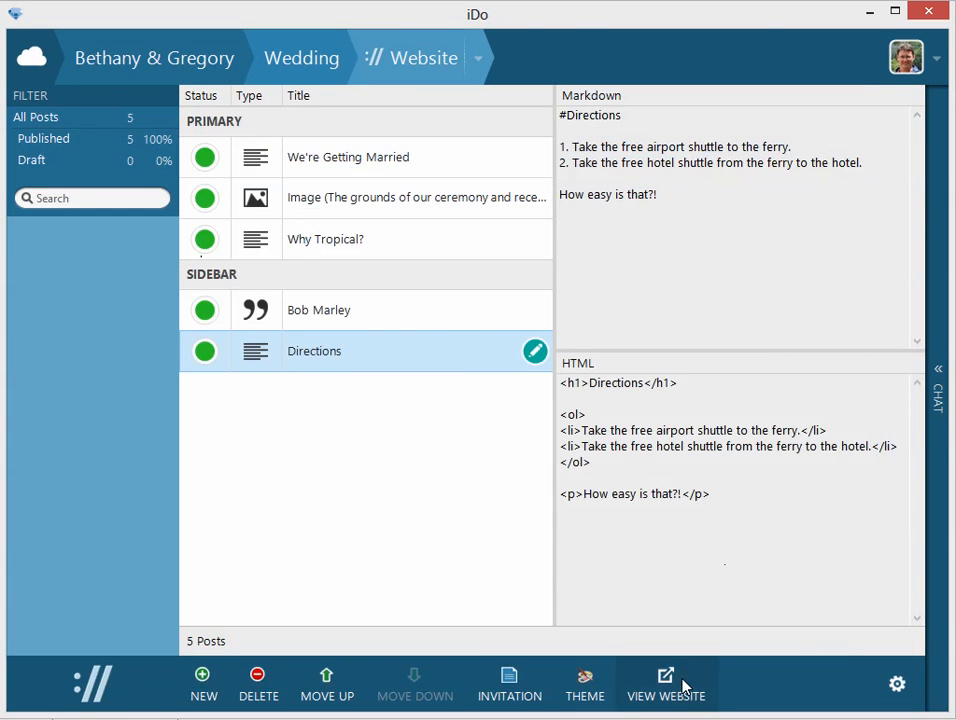
Open the published website, examine the Directions post in the sidebar and return to iDo.
{"action": "left_click", "coordinate": [684, 686]}
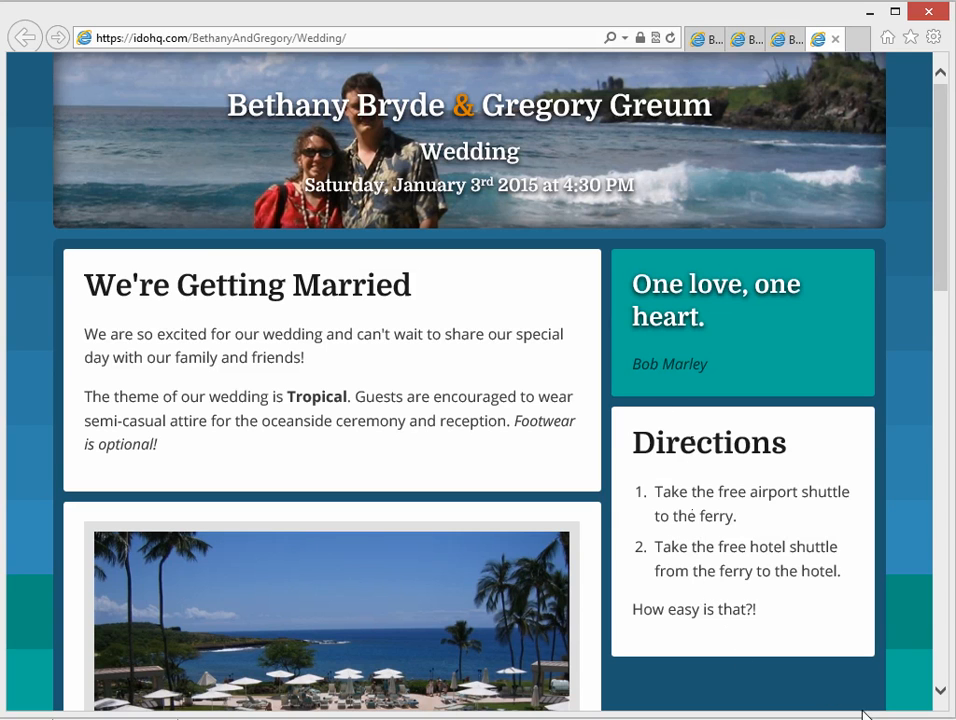
{"action": "scroll", "coordinate": [683, 536], "scroll_direction": "down", "scroll_amount": 1}
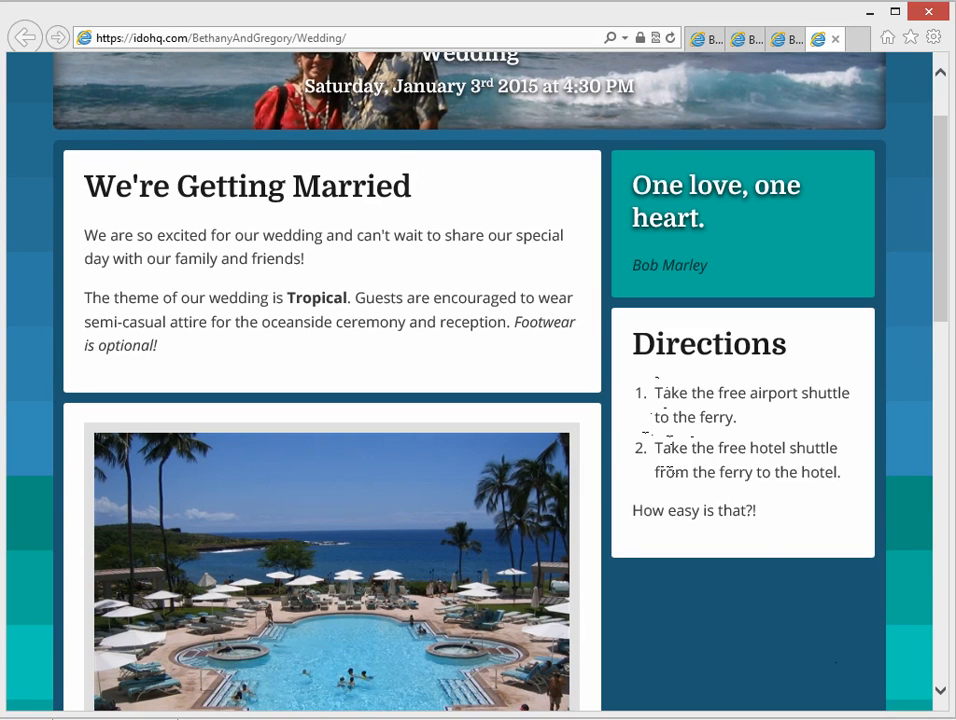
{"action": "key", "text": "alt+Tab"}
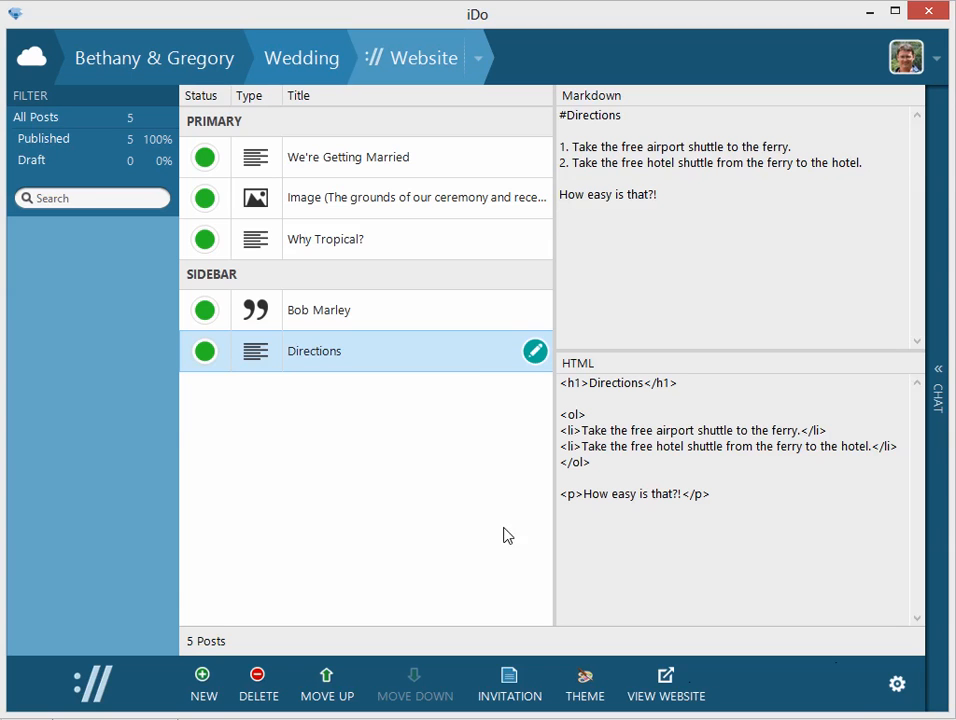
Create a new website post assigned to the sidebar and titled "Local Attractions".
{"action": "left_click", "coordinate": [214, 676]}
{"action": "left_click", "coordinate": [218, 558]}
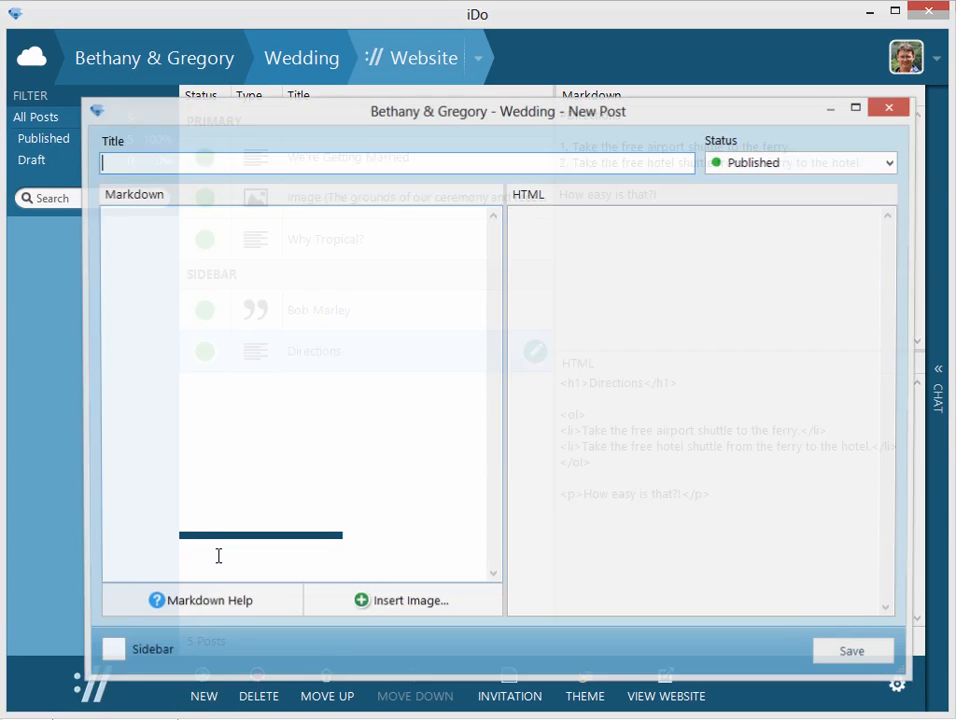
{"action": "left_click", "coordinate": [110, 651]}
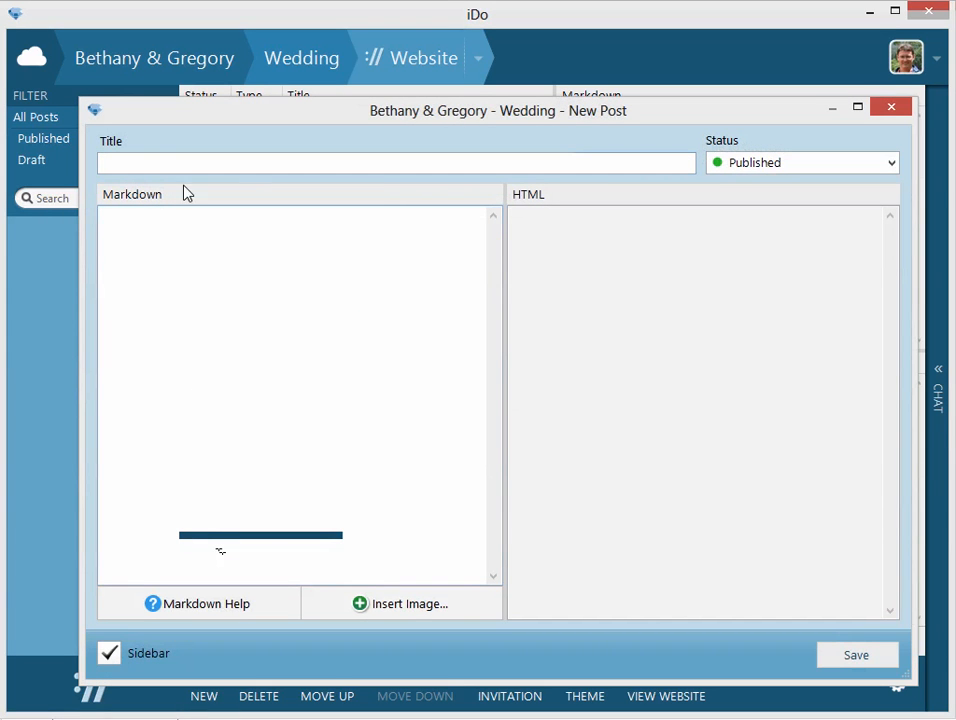
{"action": "type", "text": "Loc"}
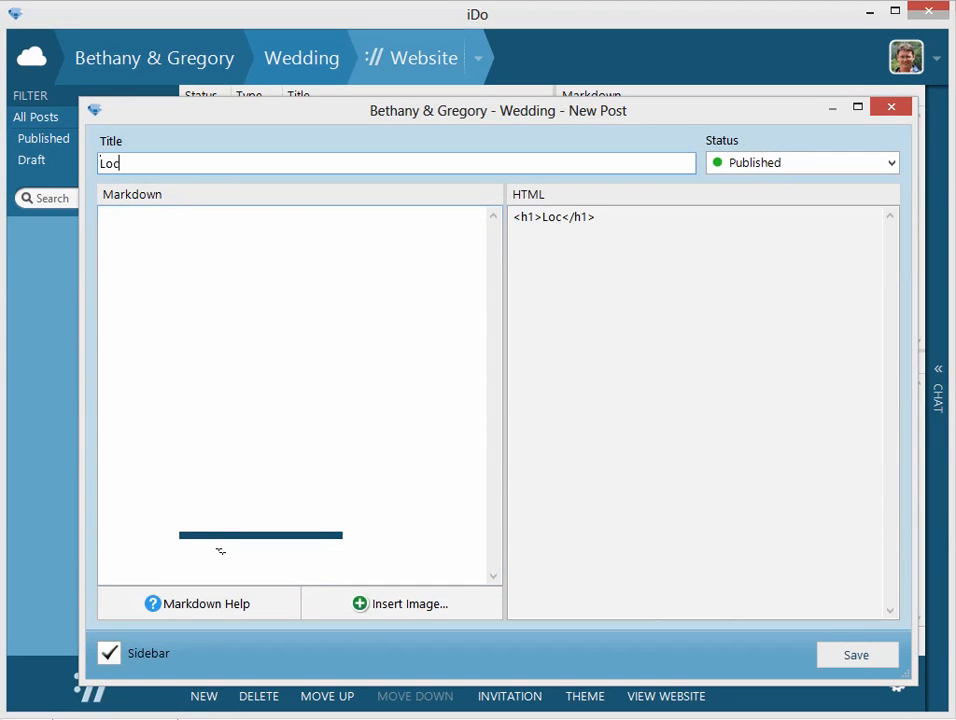
{"action": "type", "text": "al Attractions"}
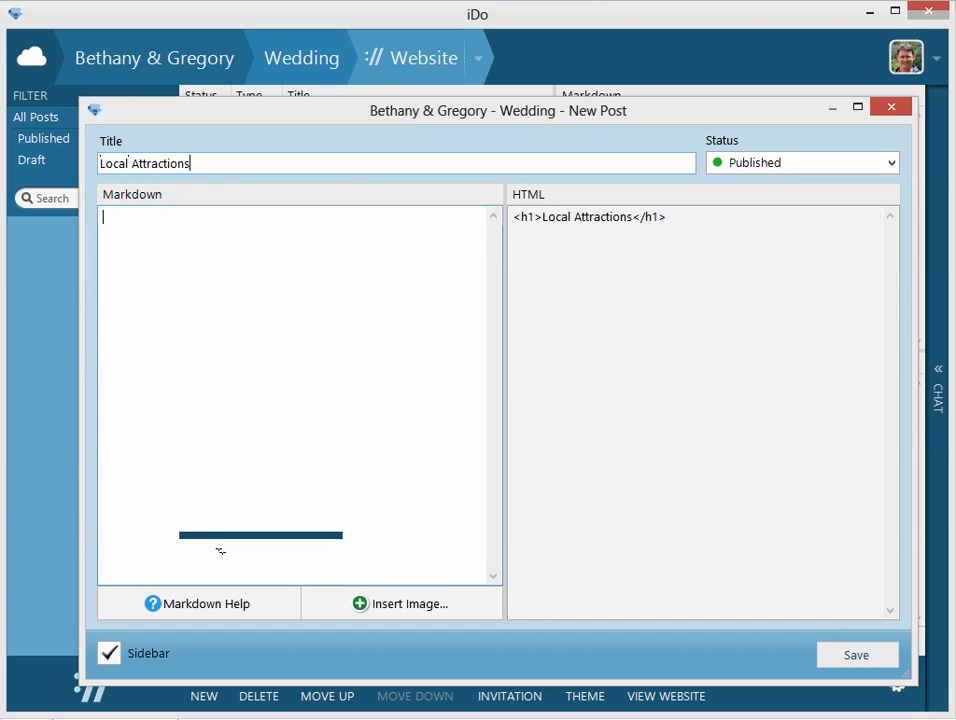
Start the post's Markdown with a bulleted link whose text is "Lime in the Coconut".
{"action": "type", "text": "*"}
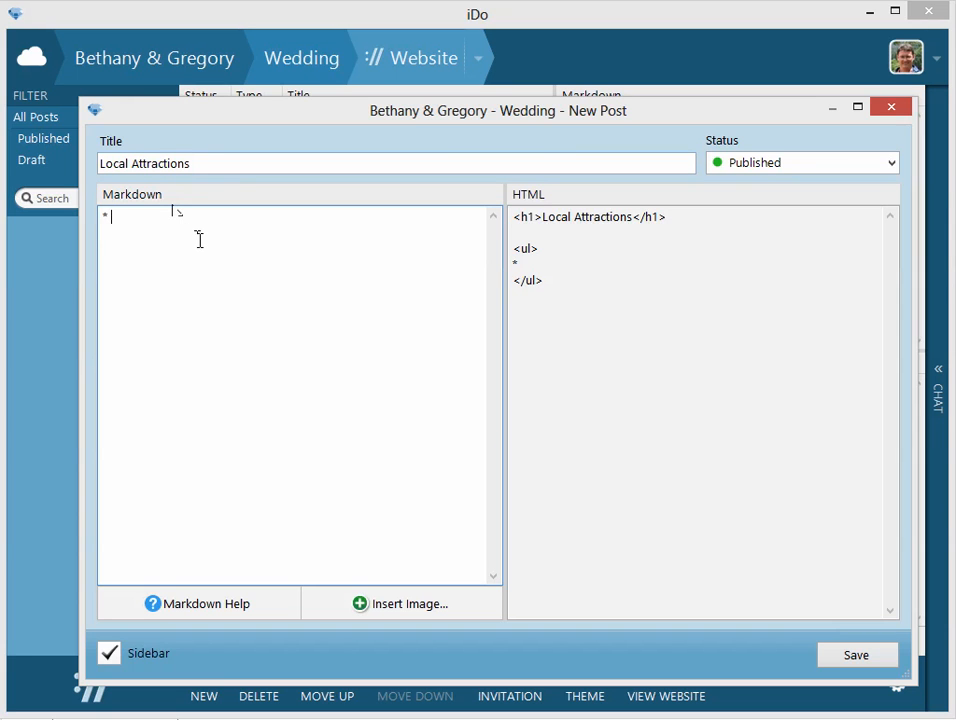
{"action": "type", "text": "[]()"}
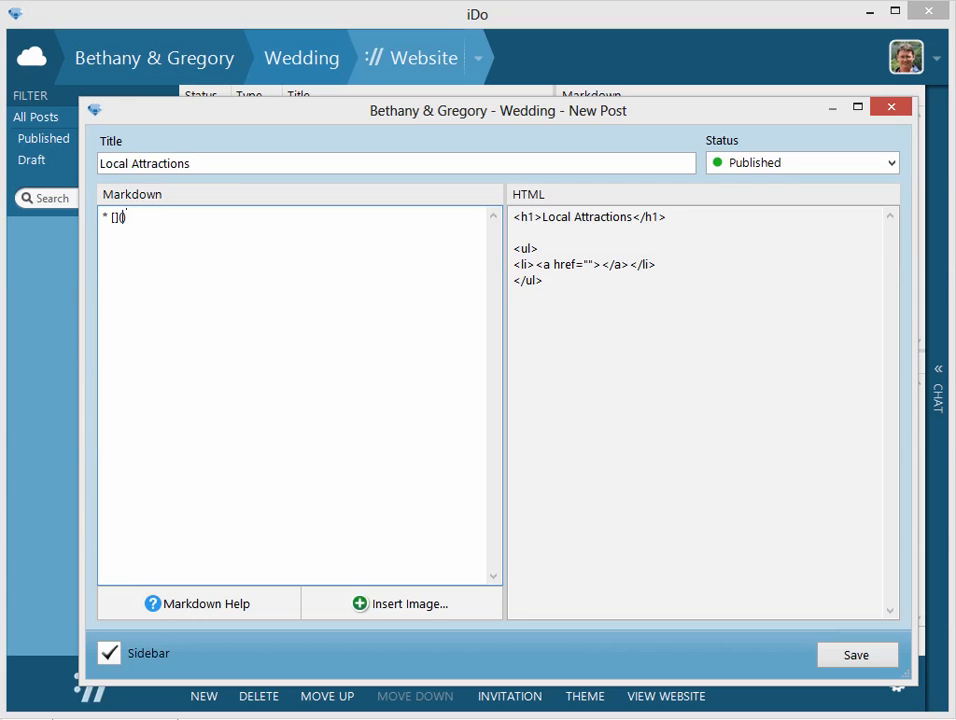
{"action": "type", "text": "Lime in the Coconut"}
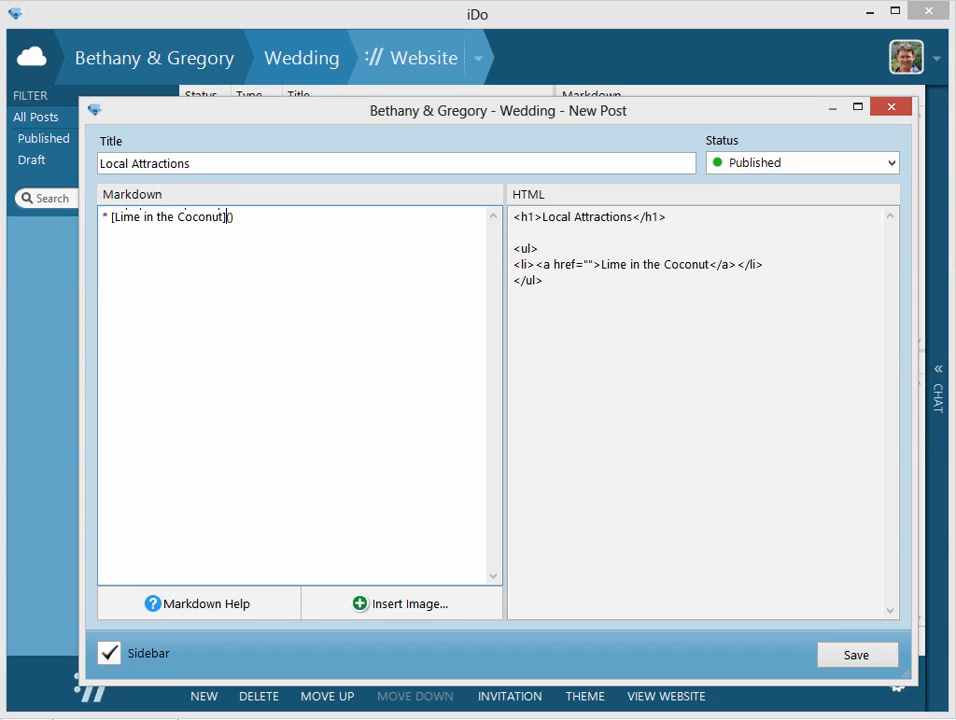
{"action": "type", "text": "http"}
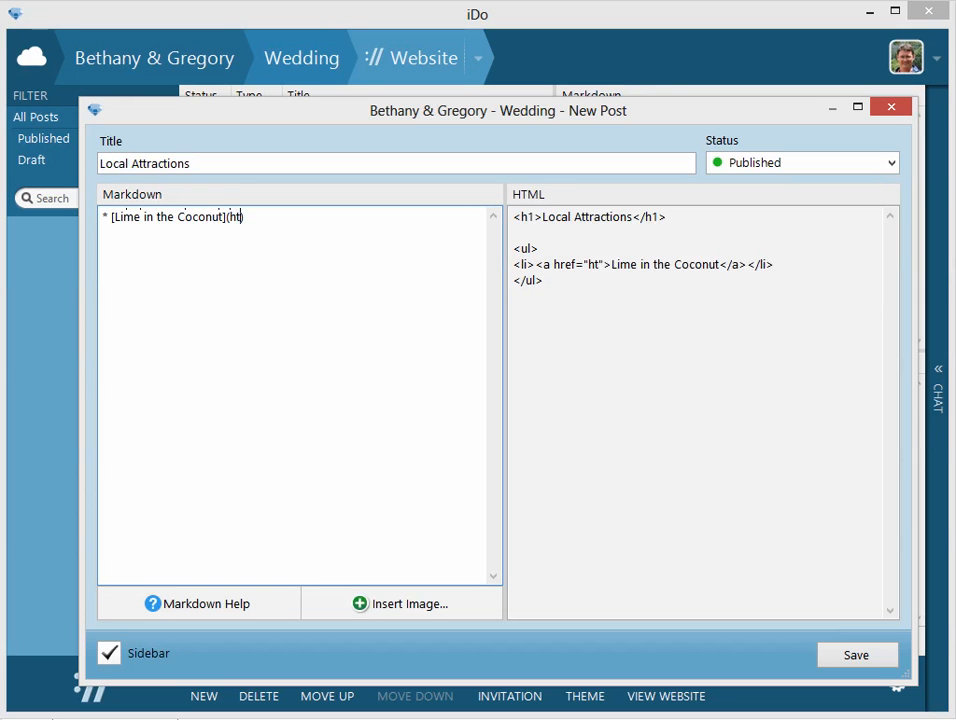
{"action": "type", "text": "s://"}
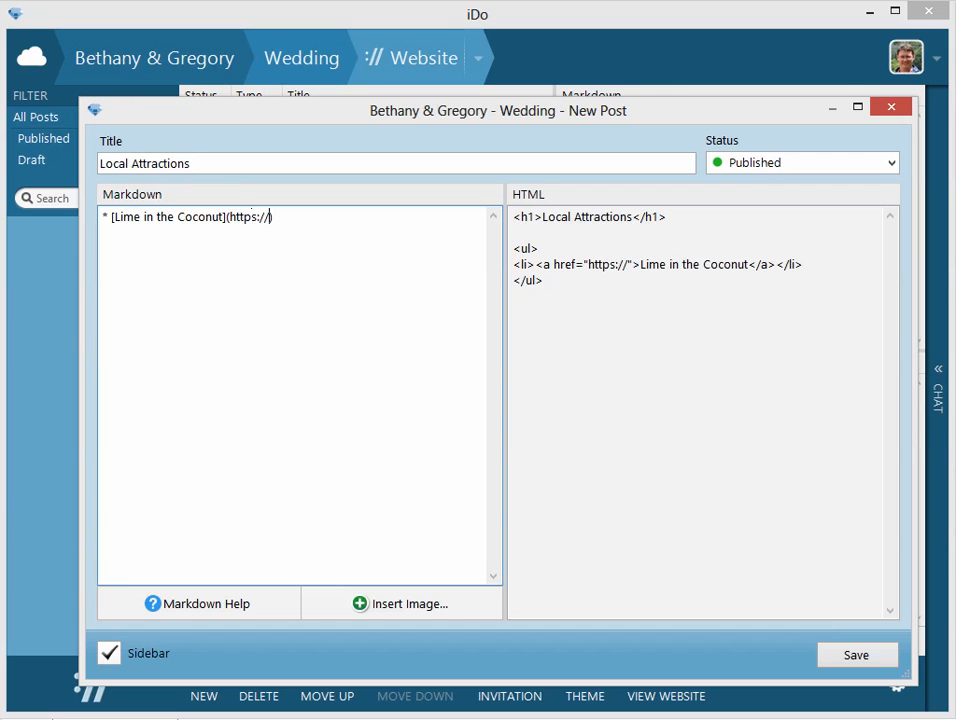
{"action": "type", "text": "limeinthe"}
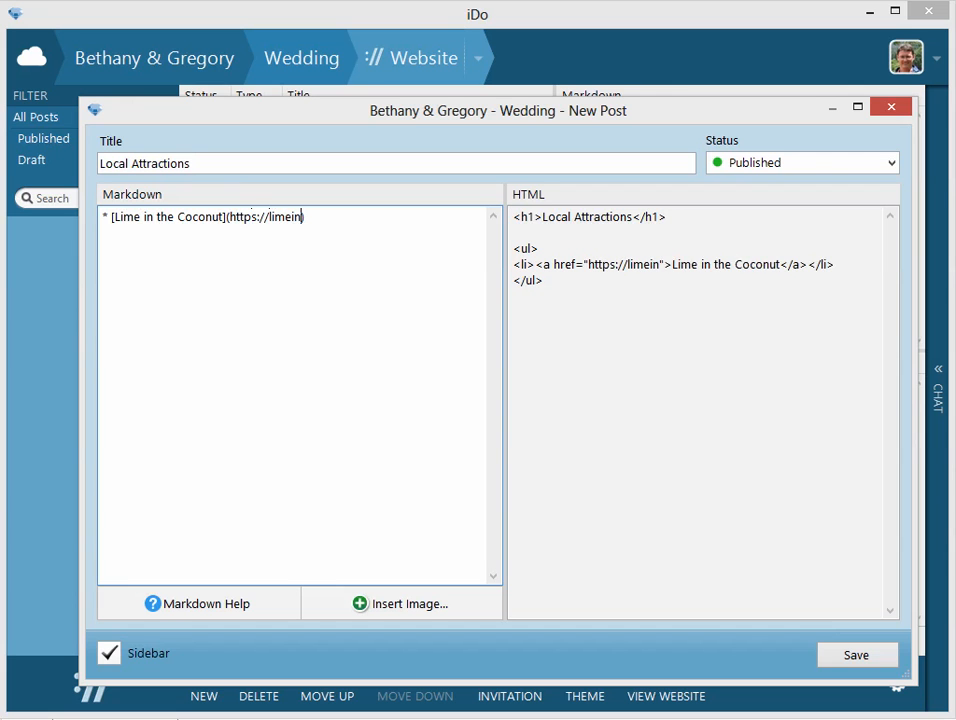
{"action": "type", "text": "coconu"}
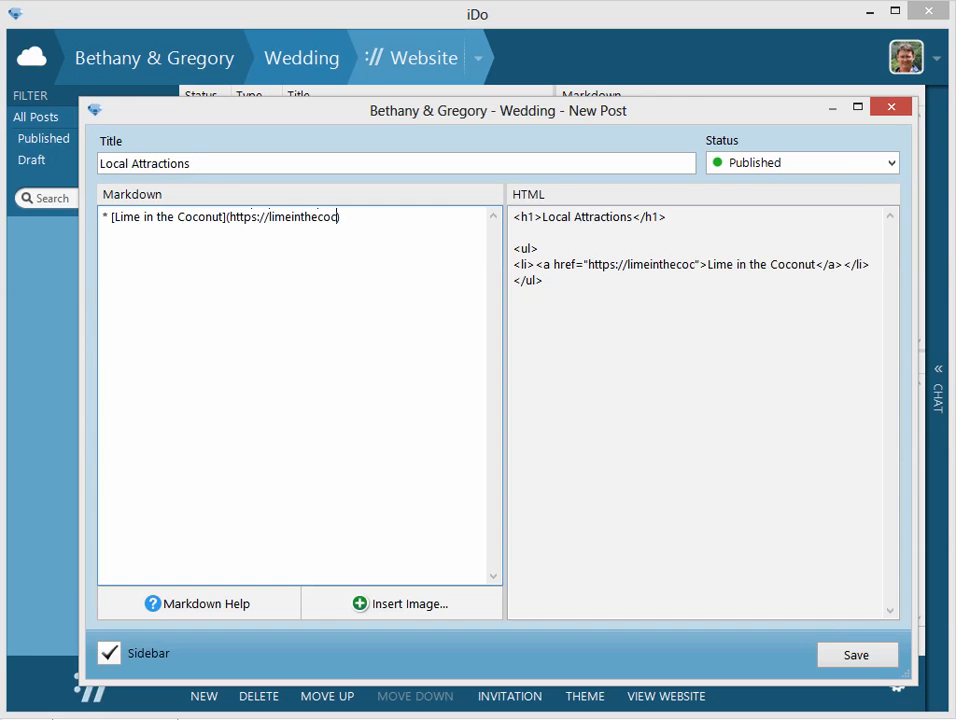
{"action": "type", "text": "t.com"}
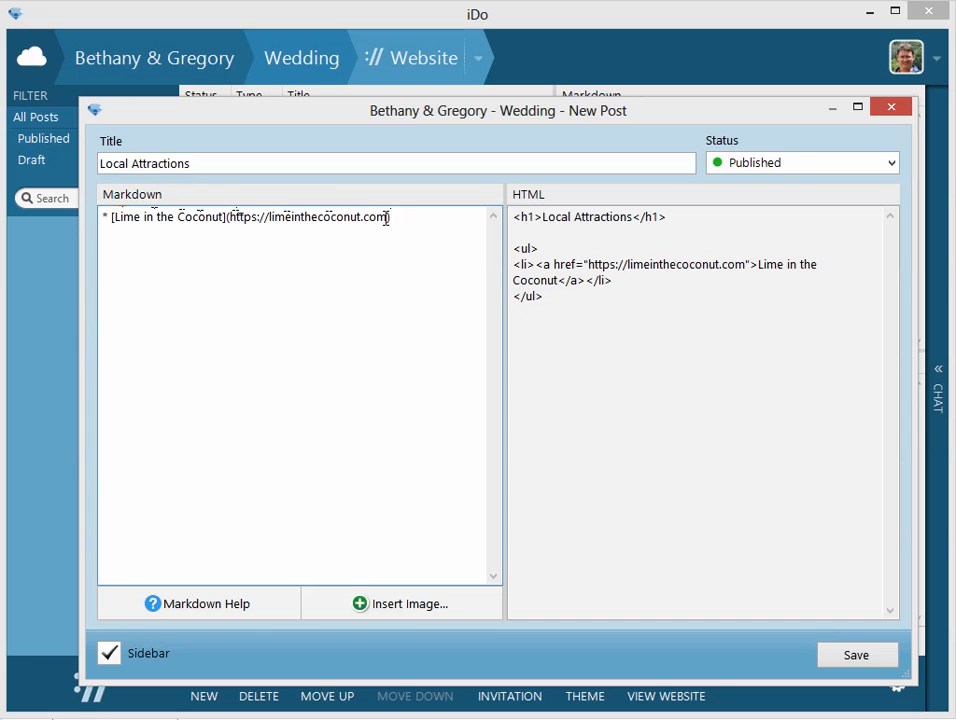
{"action": "left_click", "coordinate": [830, 662]}
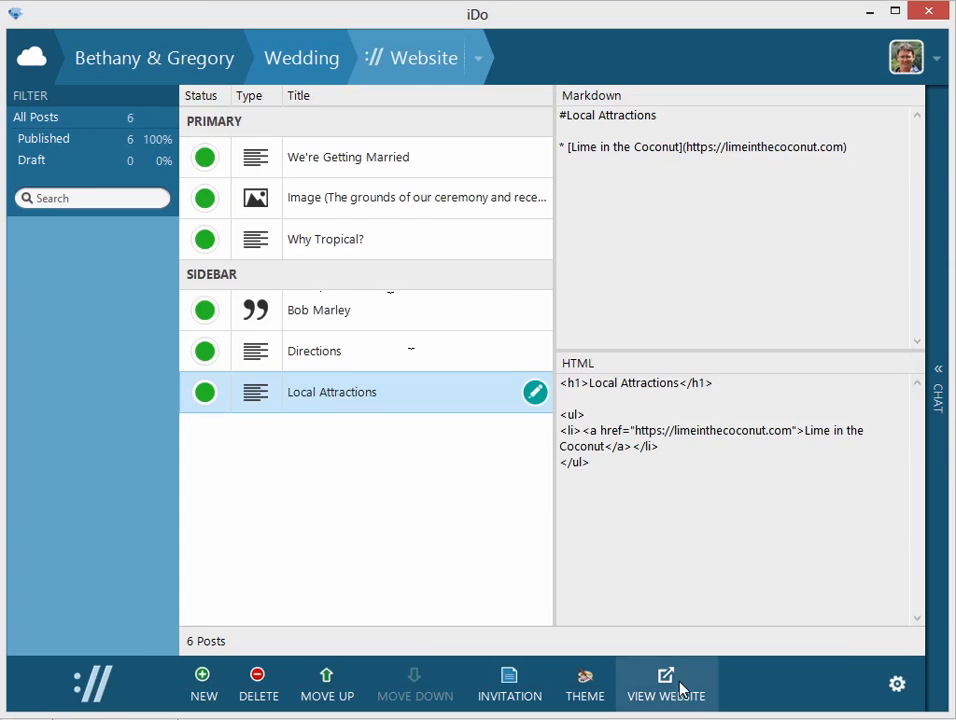
Open the published website and examine the Local Attractions post in the sidebar.
{"action": "left_click", "coordinate": [686, 690]}
{"action": "scroll", "coordinate": [686, 630], "scroll_direction": "down", "scroll_amount": 4}
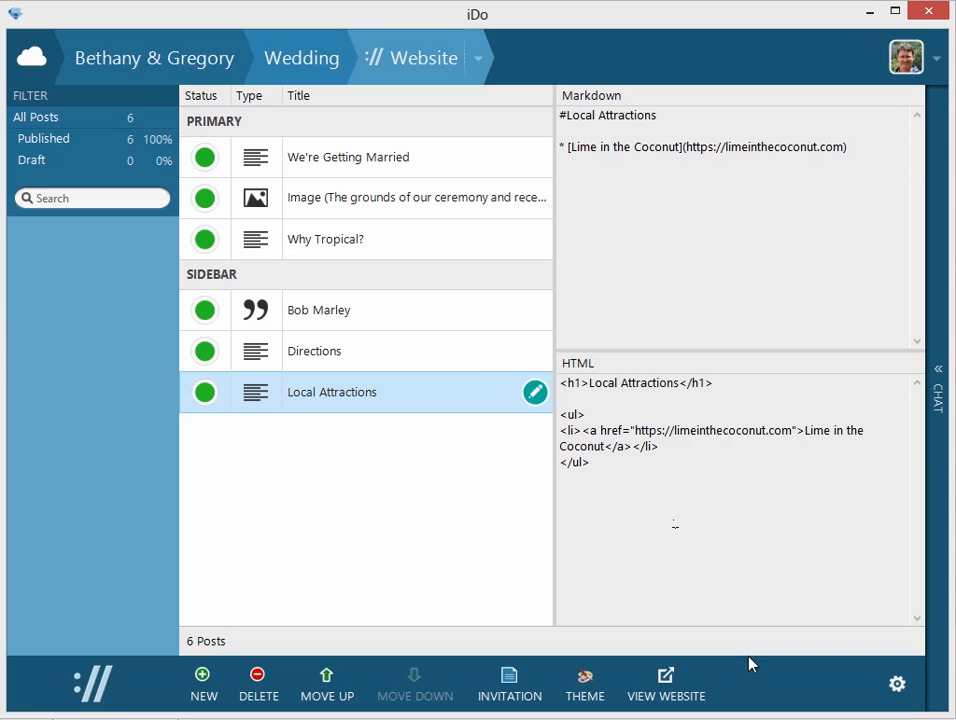
{"action": "left_click", "coordinate": [355, 394]}
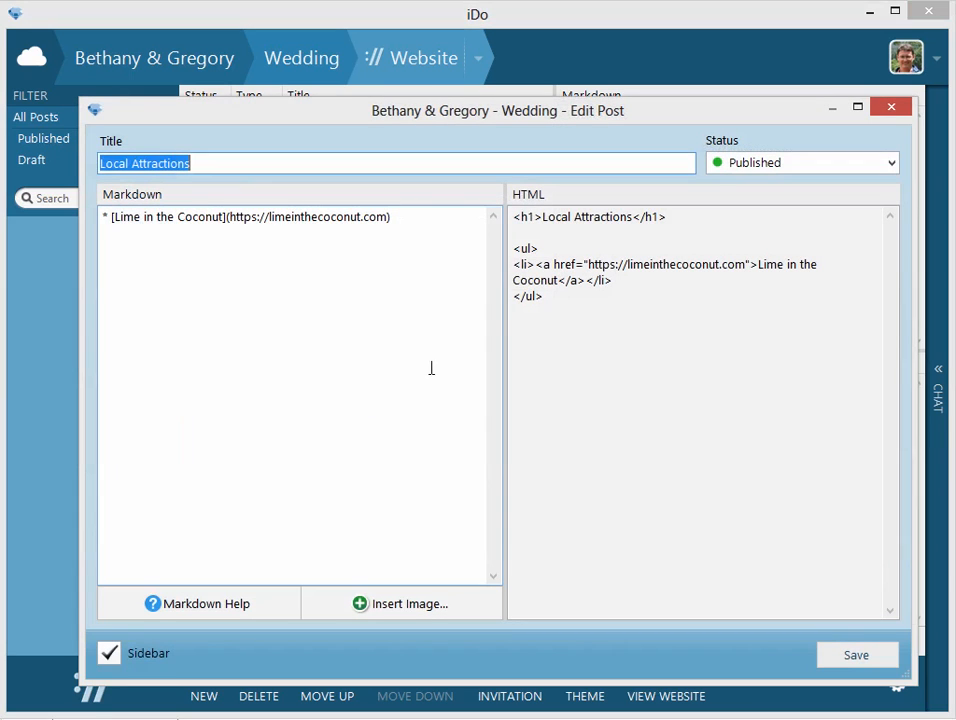
{"action": "left_click", "coordinate": [425, 220]}
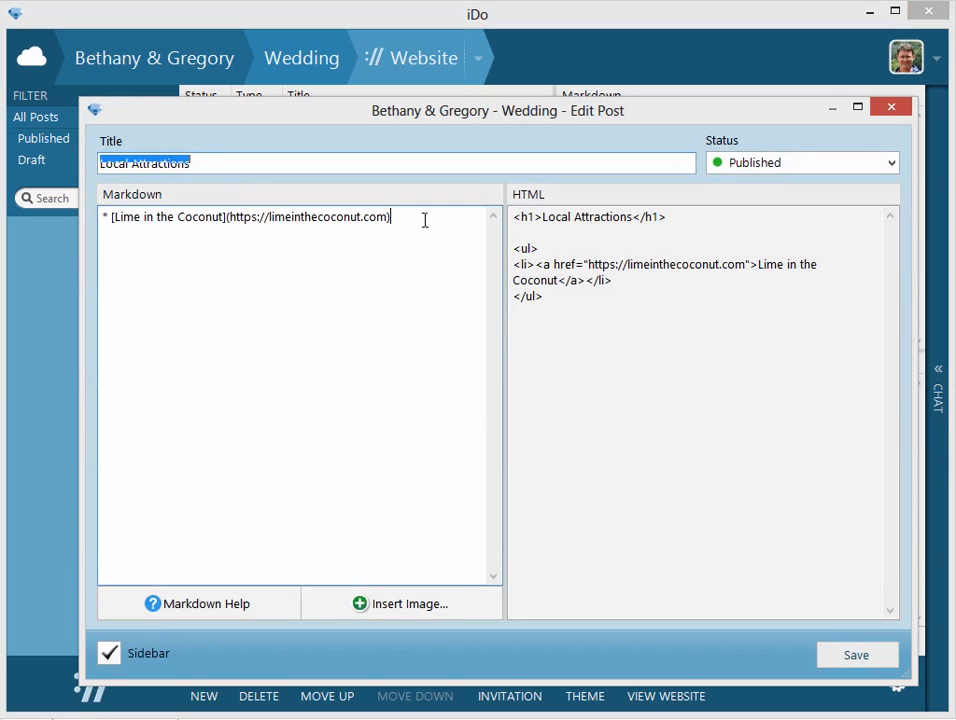
{"action": "key", "text": "Return"}
{"action": "type", "text": "*"}
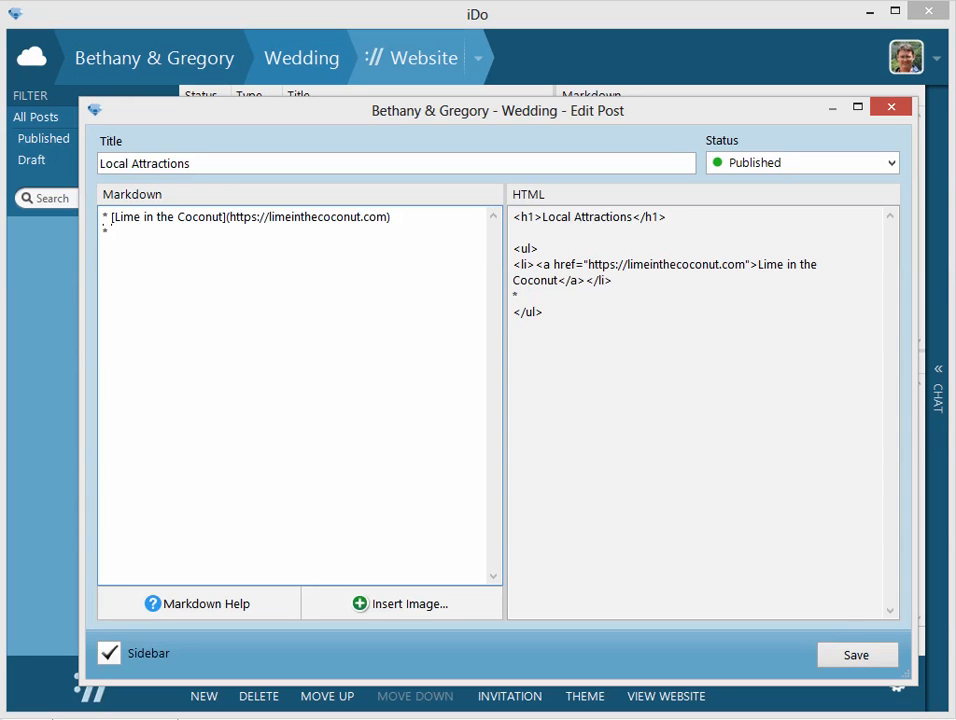
{"action": "type", "text": " []()"}
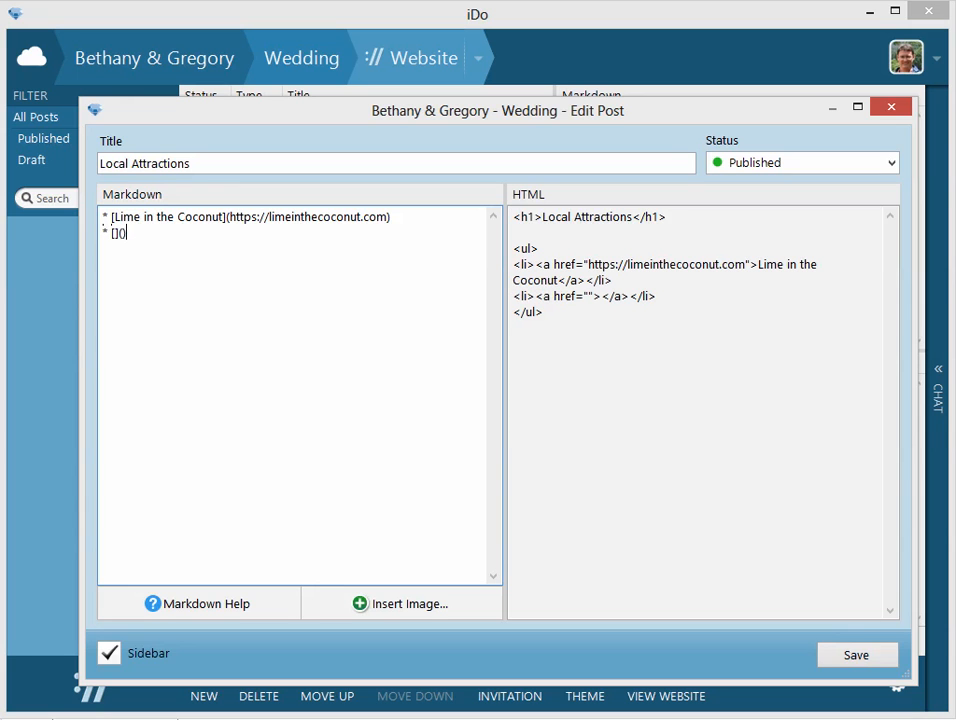
{"action": "type", "text": "Tradewinds"}
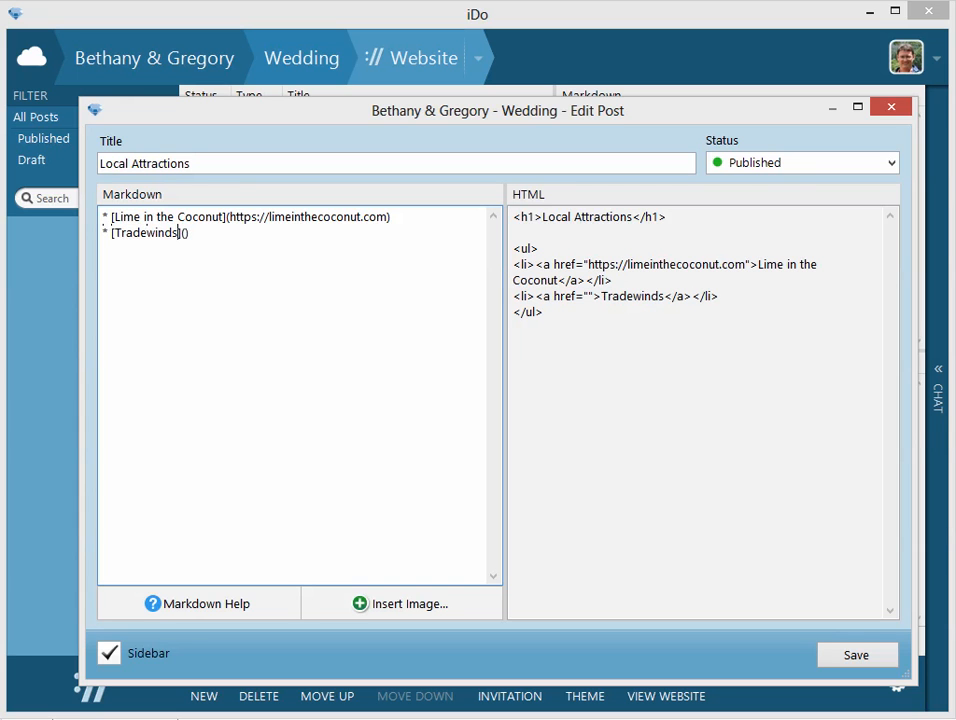
{"action": "type", "text": "https://"}
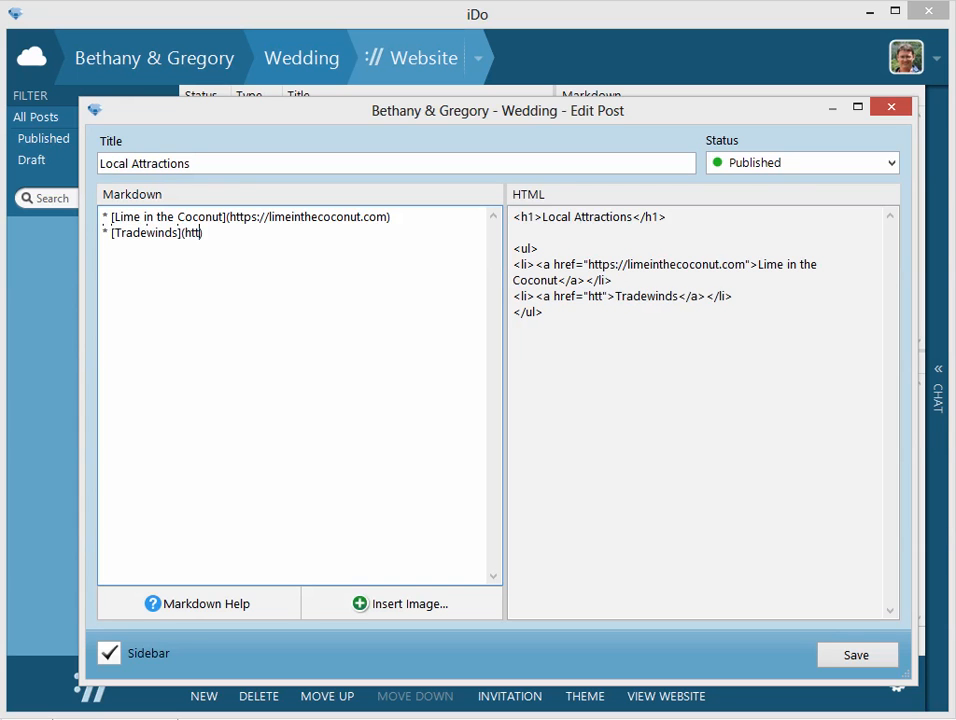
{"action": "type", "text": "trade"}
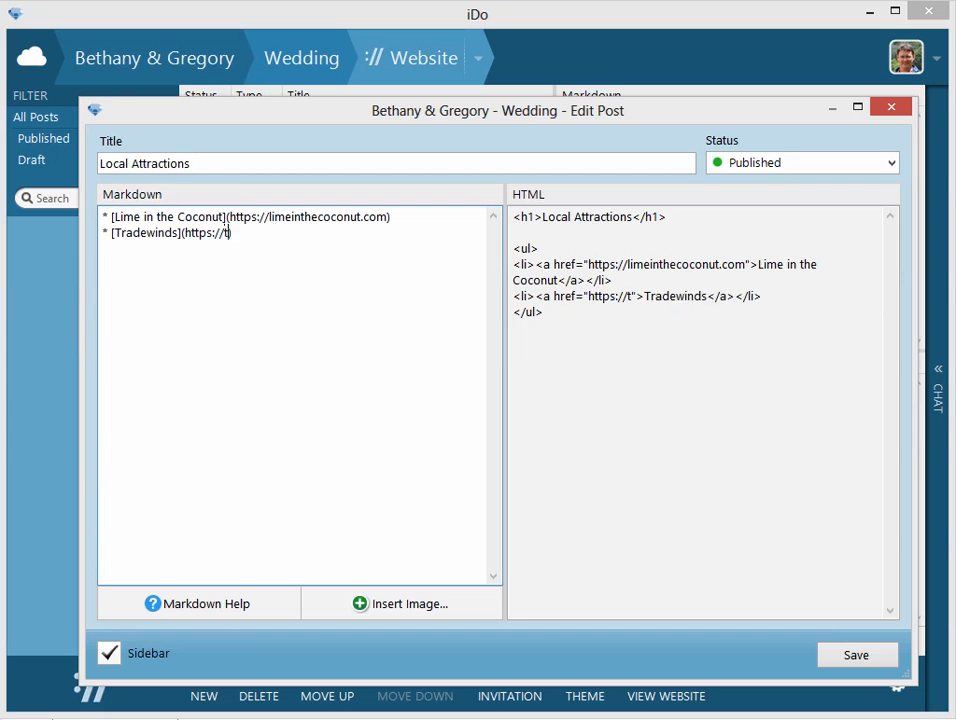
{"action": "type", "text": "winds.com"}
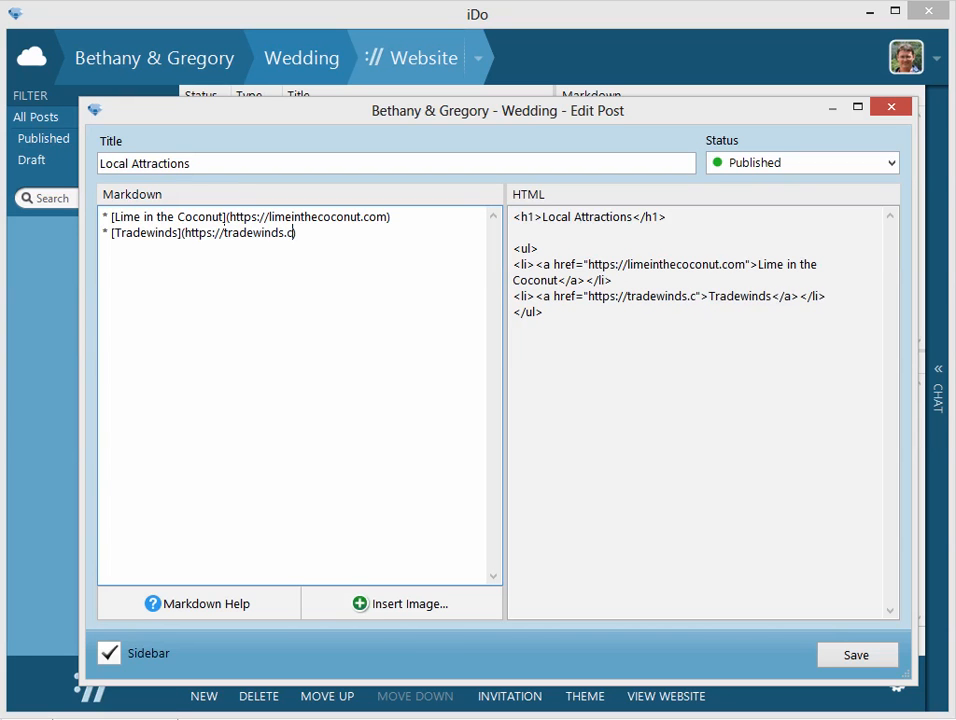
{"action": "key", "text": "Up"}
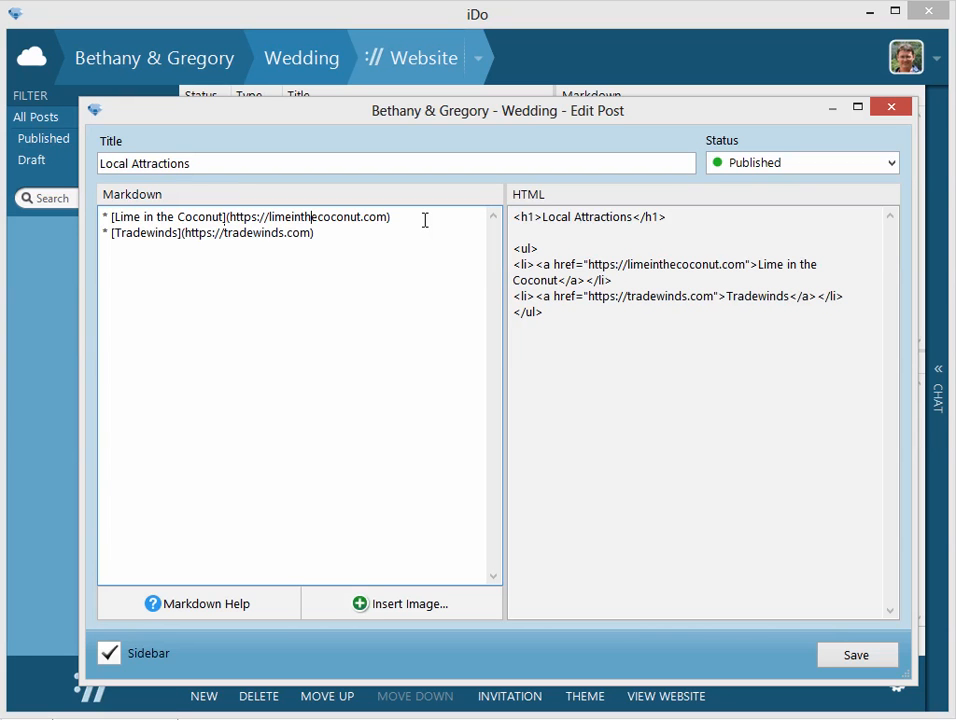
{"action": "key", "text": "Return"}
{"action": "type", "text": "* [Umbr"}
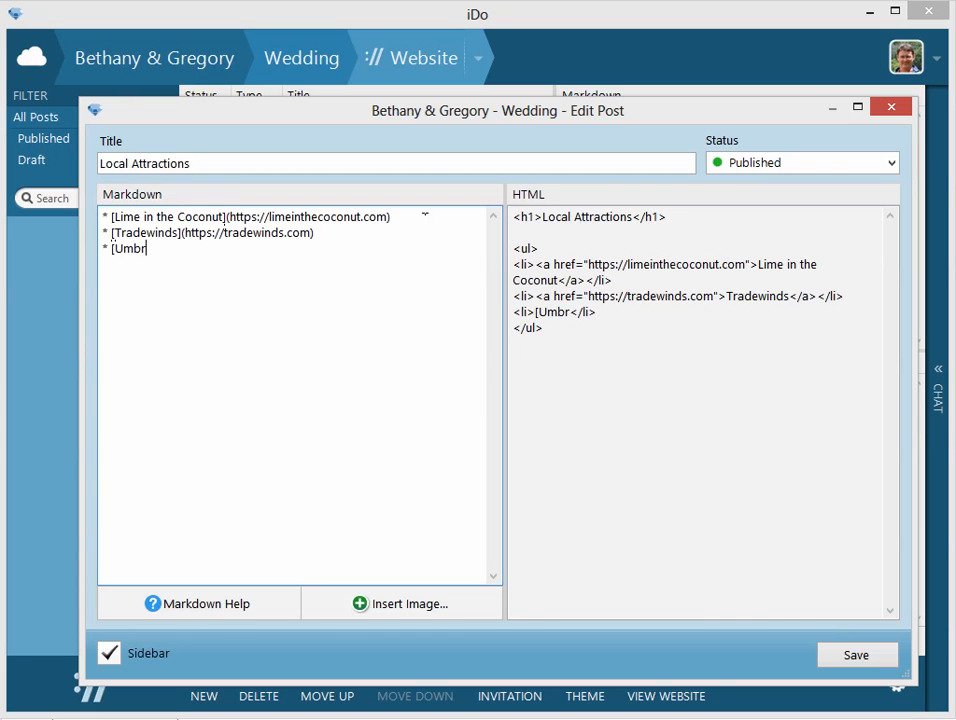
{"action": "type", "text": "ellas]("}
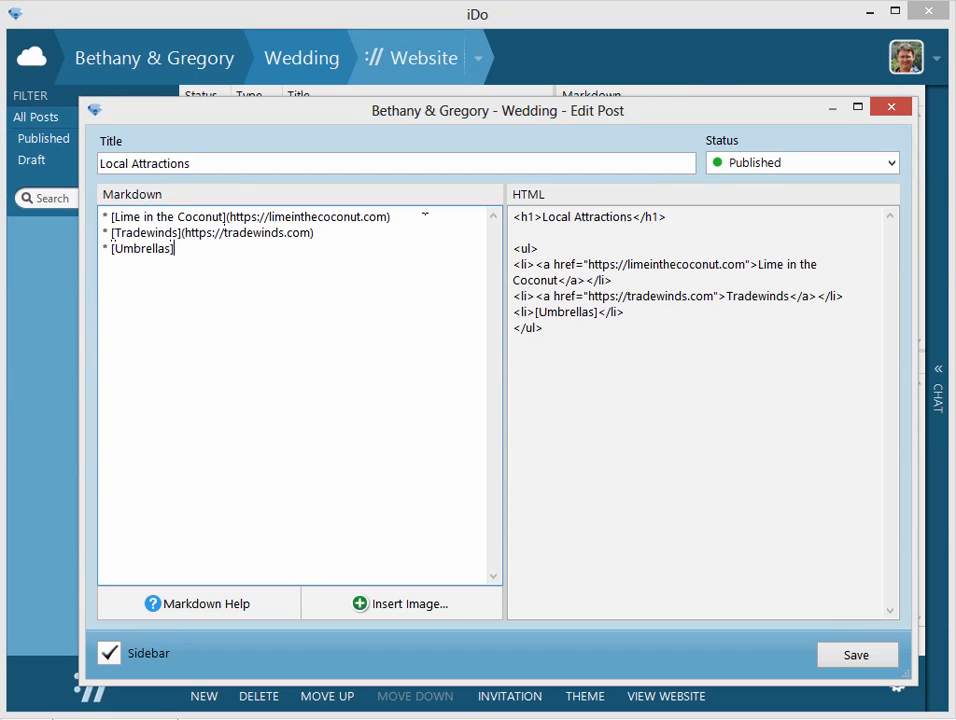
{"action": "type", "text": "https:"}
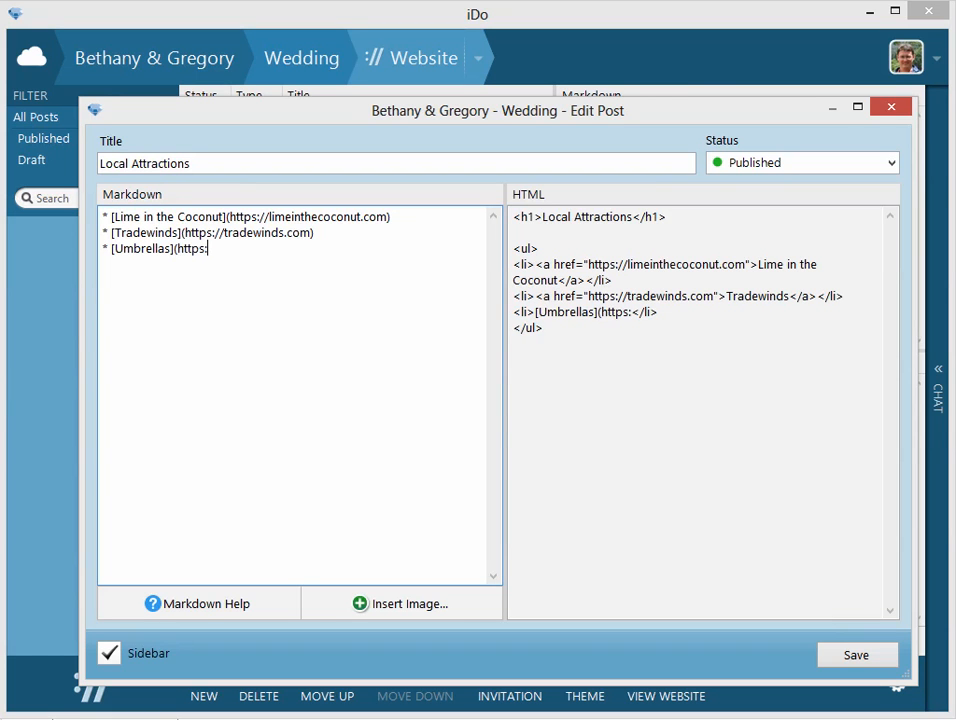
{"action": "type", "text": "//umbrel"}
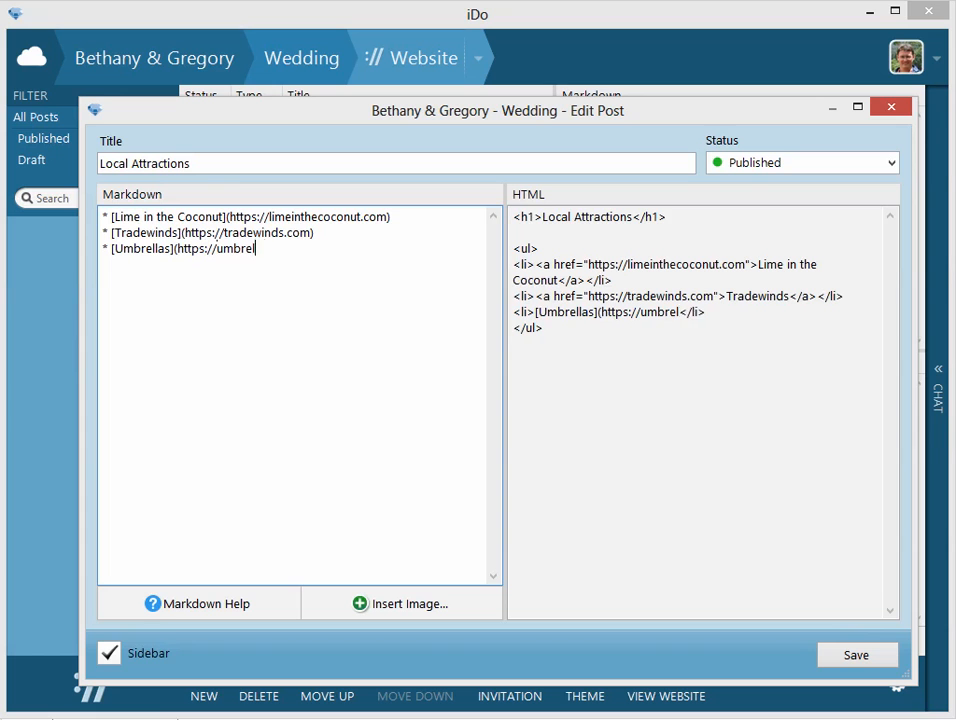
{"action": "type", "text": "las.com"}
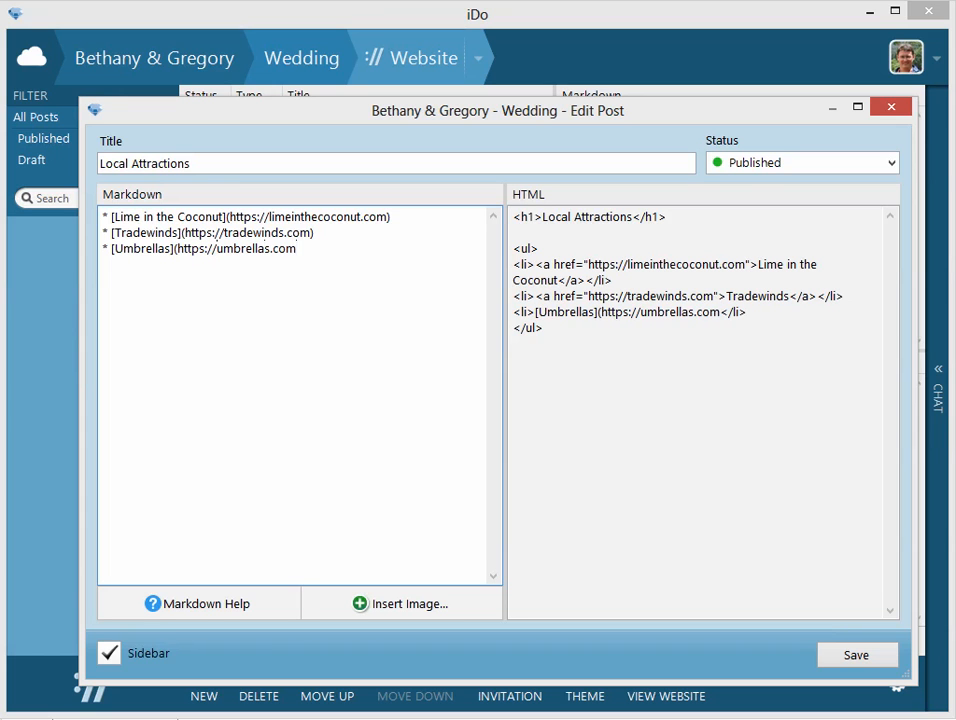
{"action": "type", "text": ")"}
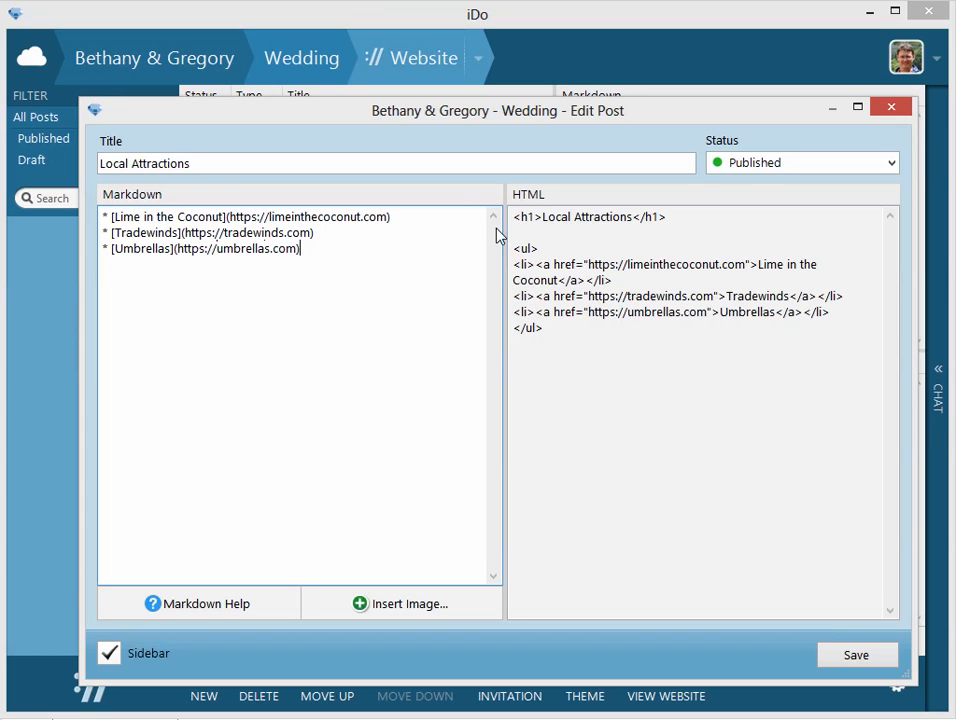
Append ": watering hole", ": water sports" and ": beachfront spa" to the three bullets in order and save the post.
{"action": "left_click", "coordinate": [398, 222]}
{"action": "type", "text": ": watering hole"}
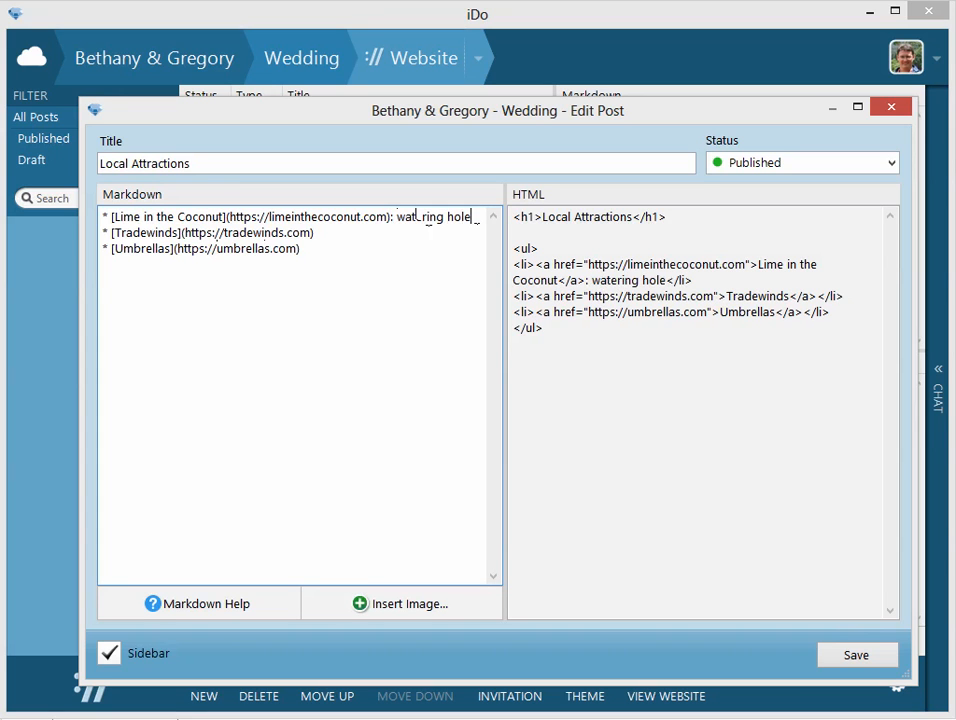
{"action": "key", "text": "Down"}
{"action": "type", "text": ": water sports"}
{"action": "key", "text": "Down"}
{"action": "type", "text": ": b"}
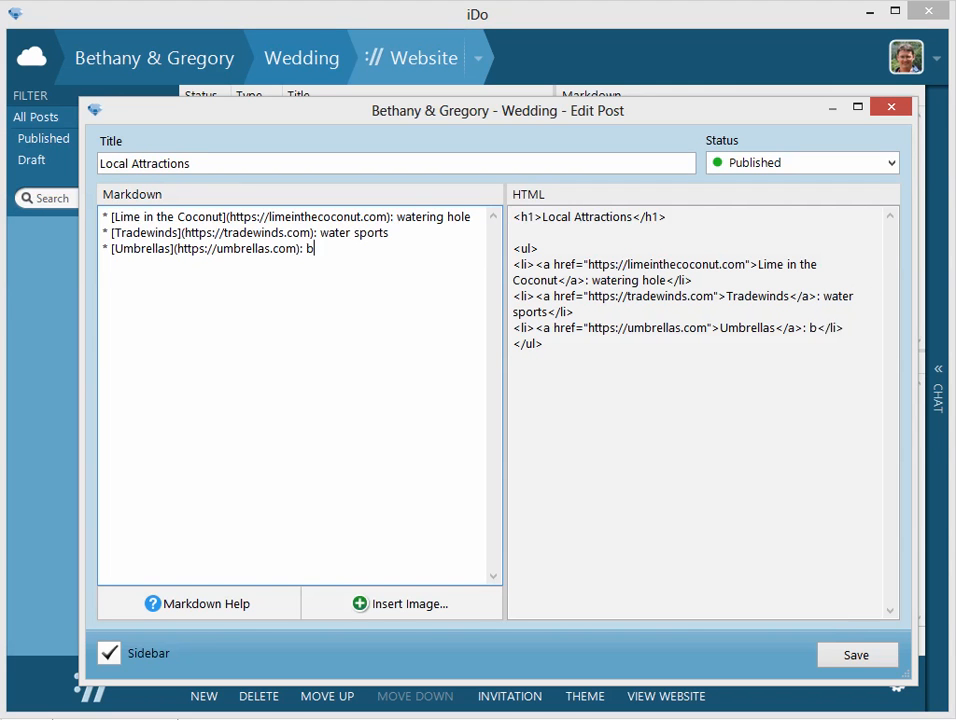
{"action": "type", "text": "eachfront spa"}
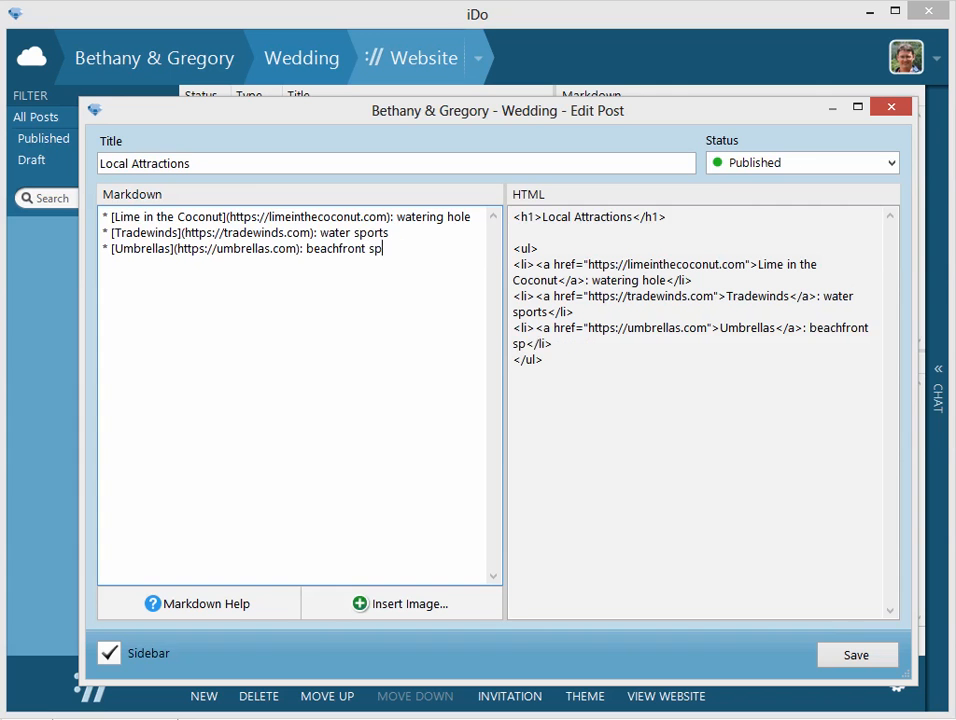
{"action": "left_click", "coordinate": [832, 662]}
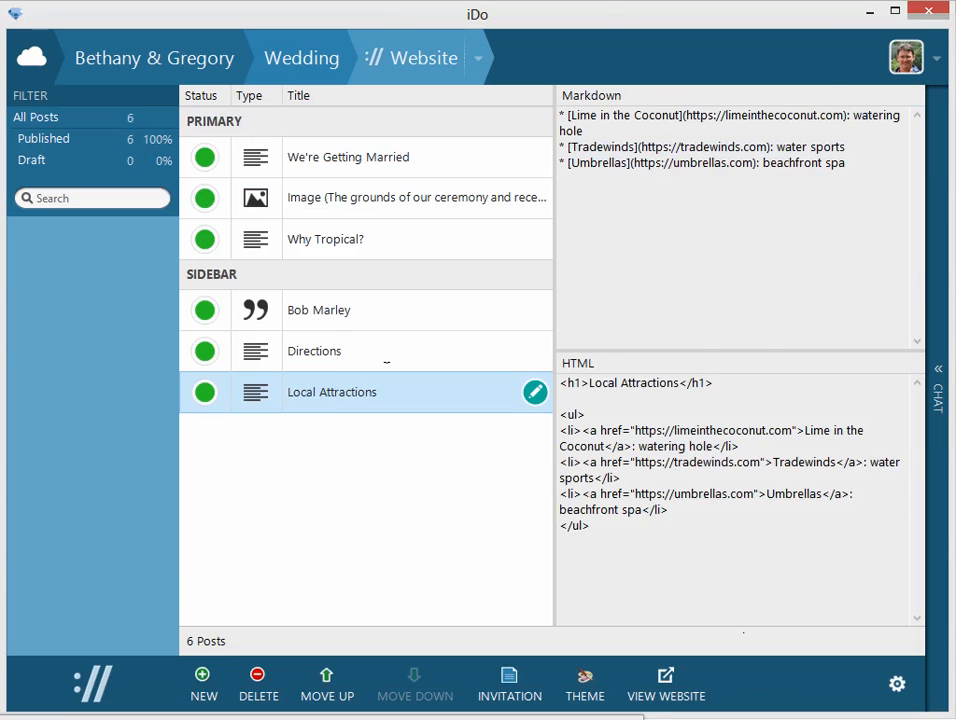
Switch to the browser, refresh the published wedding page and examine the updated Local Attractions list.
{"action": "key", "text": "alt+Tab"}
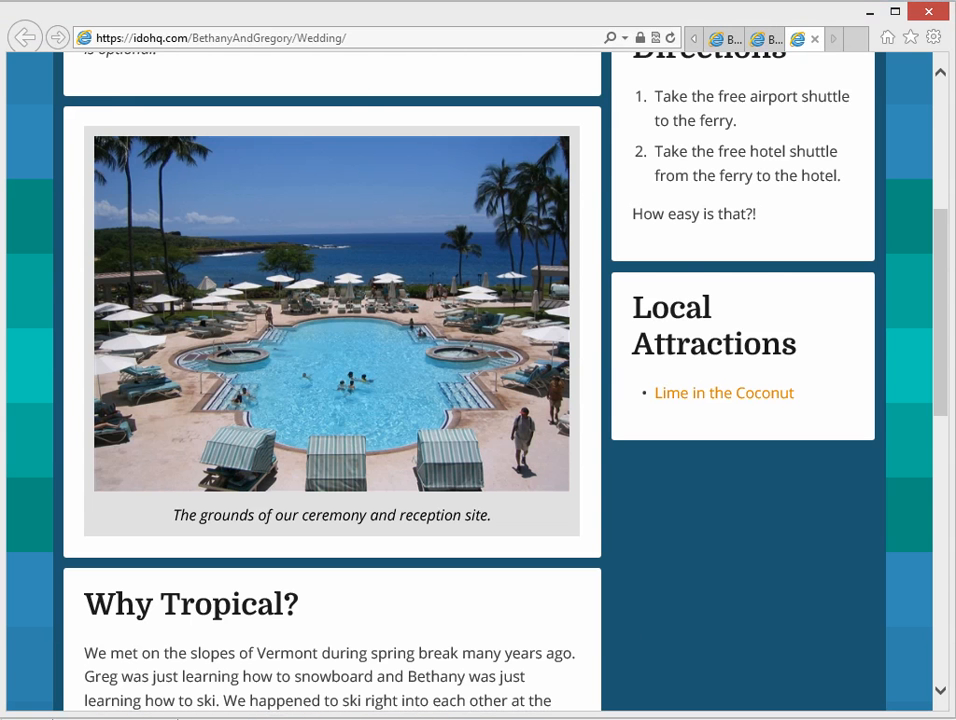
{"action": "left_click", "coordinate": [675, 45]}
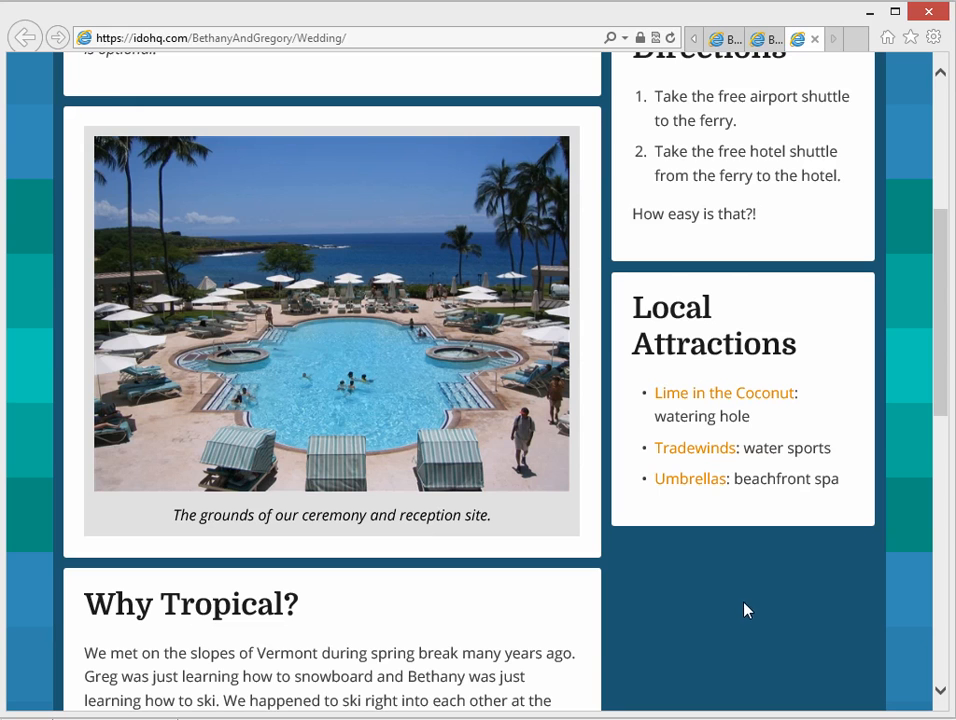
Switch to iDo, start a new post and open the Markdown help page from its editor.
{"action": "key", "text": "alt+Tab"}
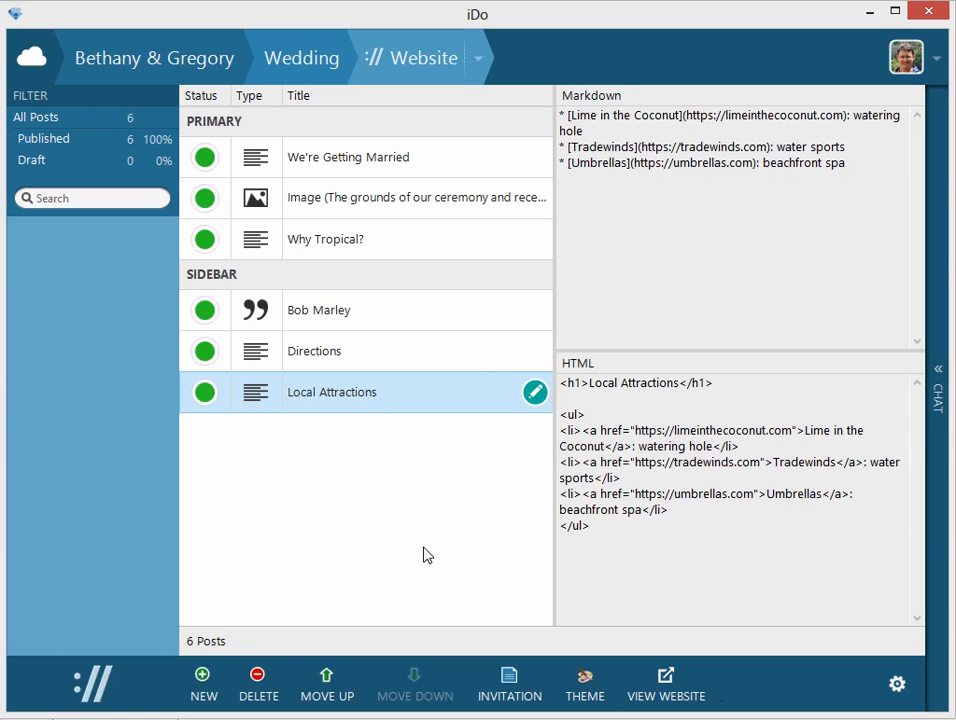
{"action": "left_click", "coordinate": [216, 683]}
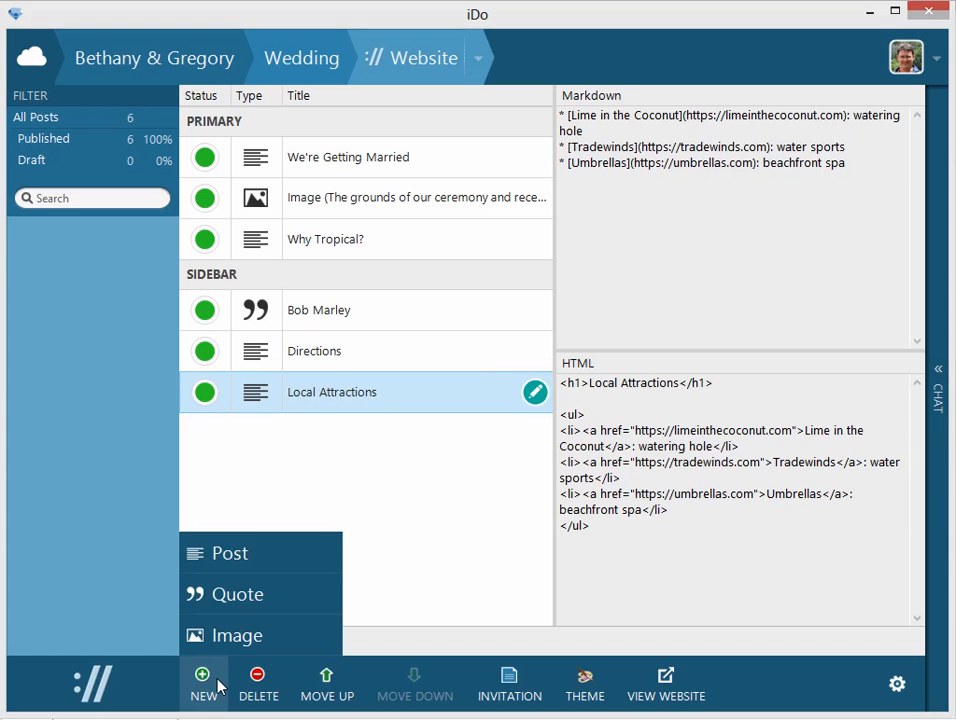
{"action": "left_click", "coordinate": [244, 556]}
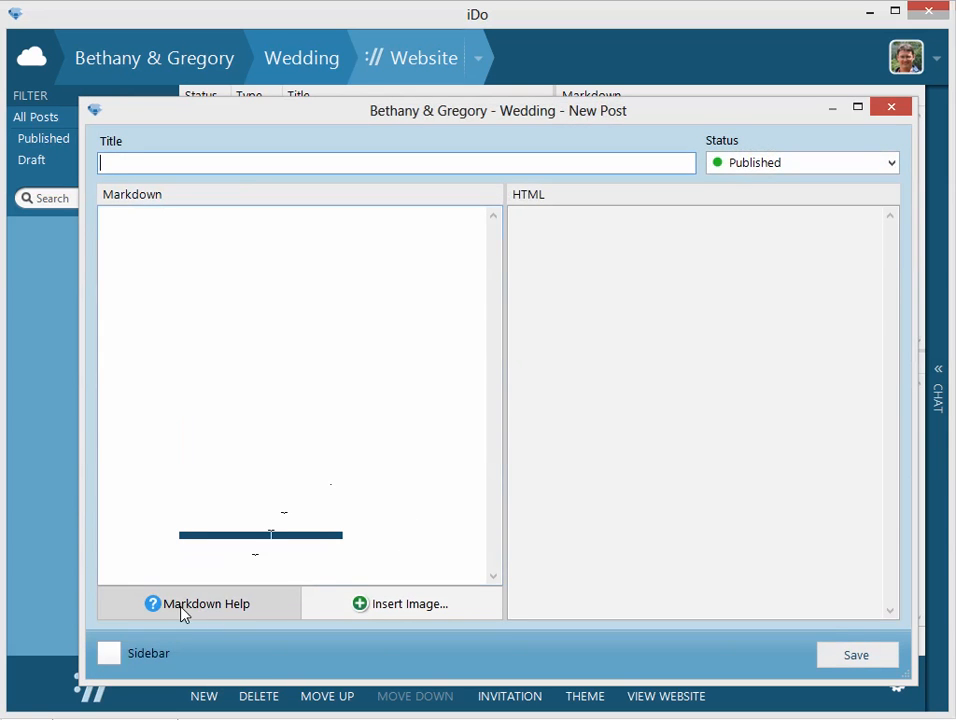
{"action": "left_click", "coordinate": [215, 610]}
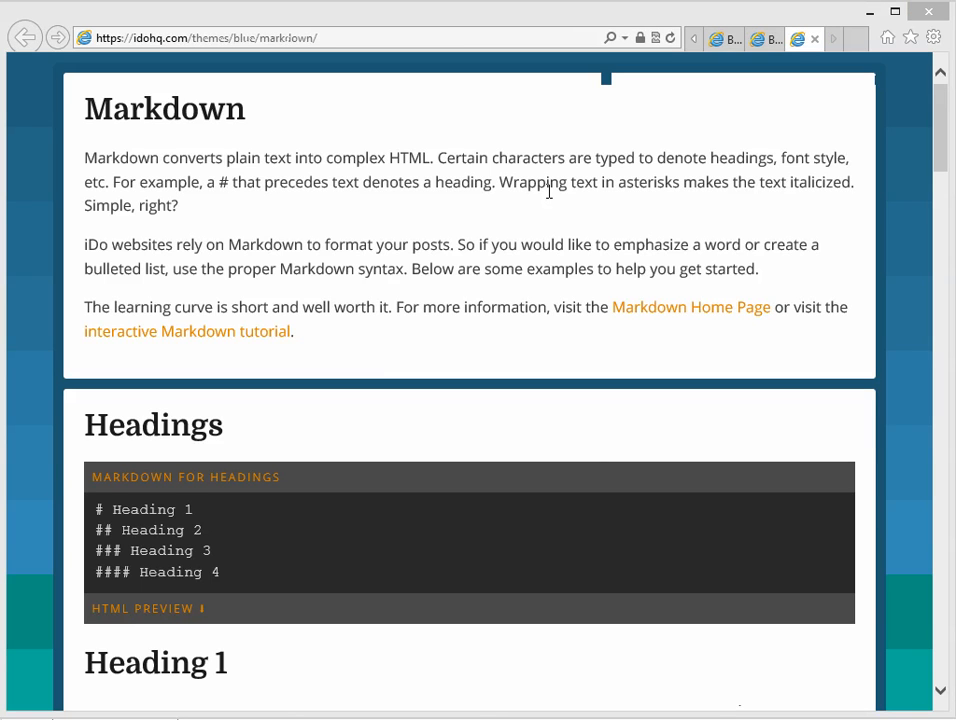
{"action": "left_click_drag", "start_coordinate": [473, 18], "coordinate": [510, 719]}
{"action": "left_click_drag", "start_coordinate": [400, 718], "coordinate": [384, 14]}
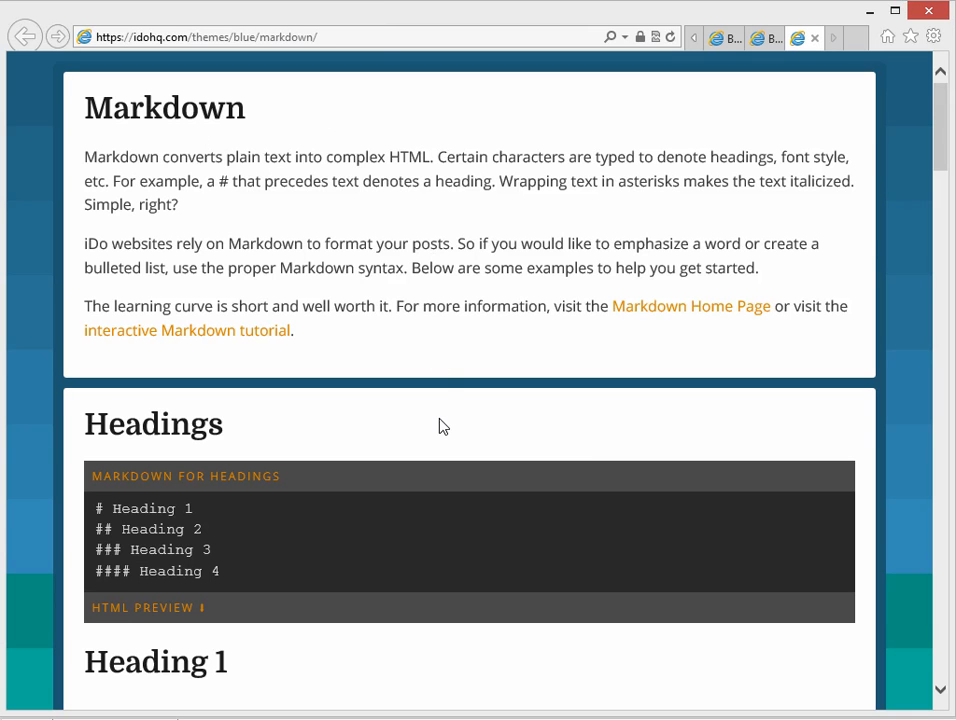
Follow the help page's link to the Markdown Home Page, then close that page to return to the help.
{"action": "scroll", "coordinate": [440, 426], "scroll_direction": "down", "scroll_amount": 1}
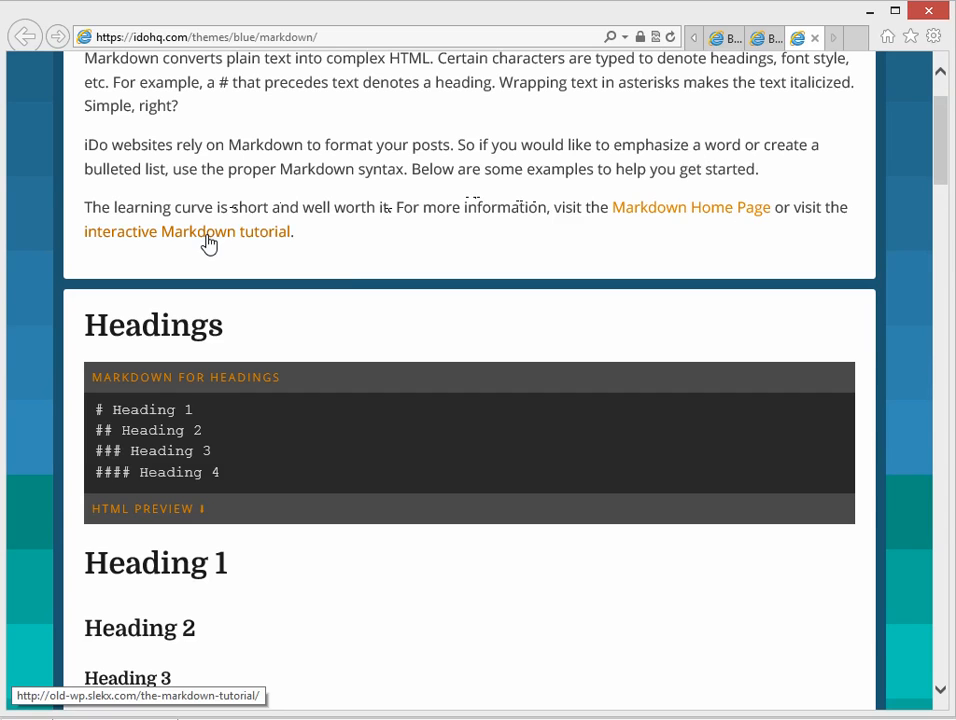
{"action": "left_click", "coordinate": [659, 219]}
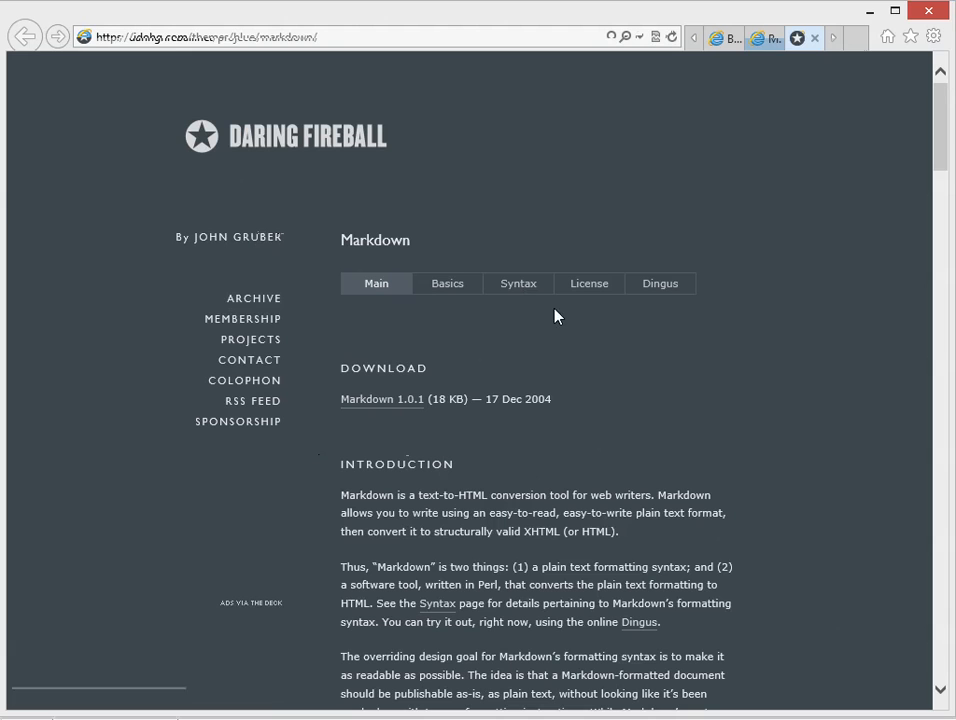
{"action": "left_click", "coordinate": [815, 39]}
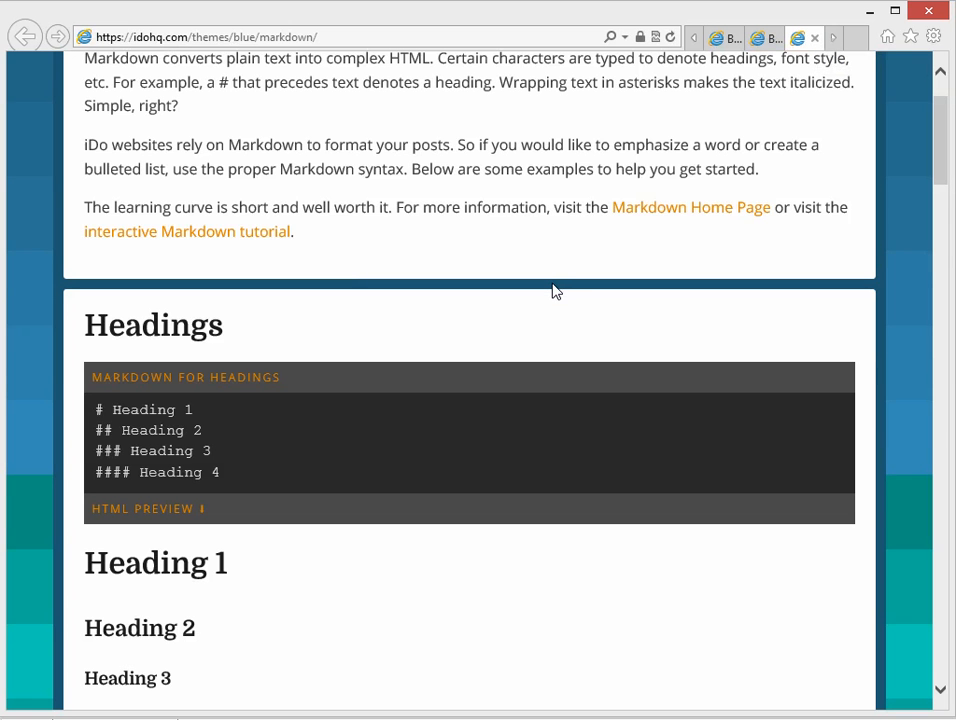
{"action": "scroll", "coordinate": [556, 290], "scroll_direction": "up", "scroll_amount": 1}
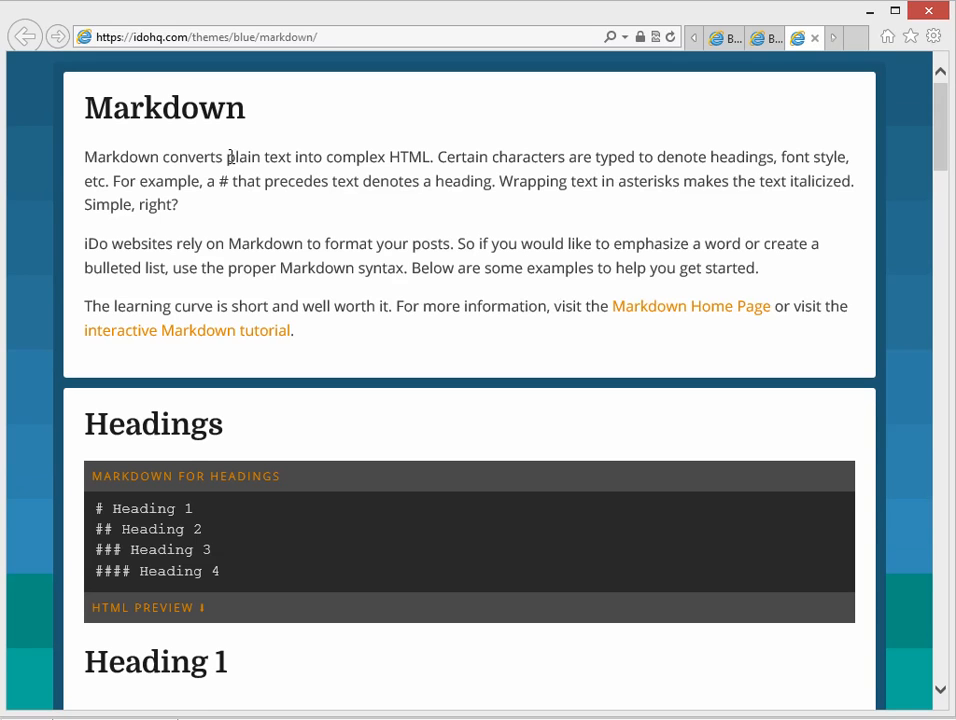
Examine the Markdown syntax examples and HTML previews for headings, paragraphs and manual line breaks.
{"action": "scroll", "coordinate": [446, 356], "scroll_direction": "down", "scroll_amount": 1}
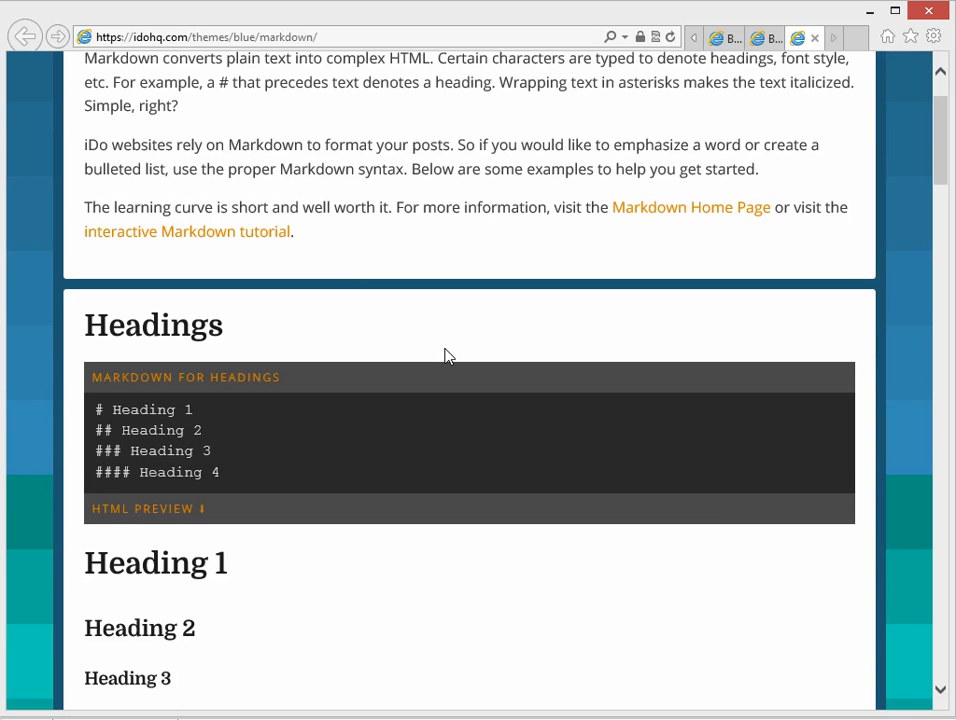
{"action": "scroll", "coordinate": [390, 457], "scroll_direction": "down", "scroll_amount": 2}
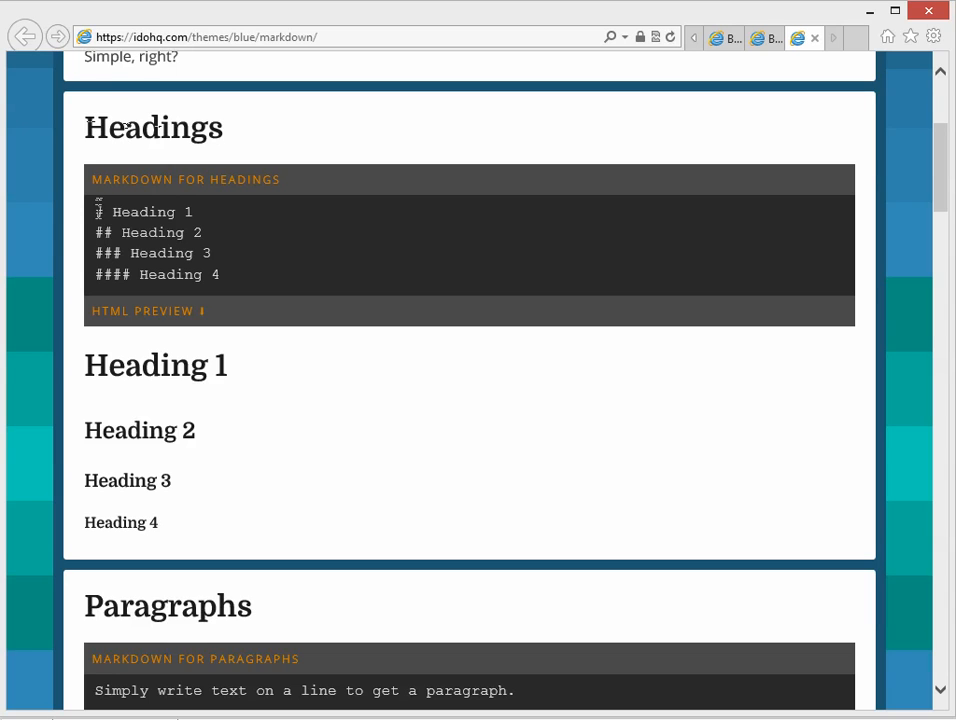
{"action": "mouse_move", "coordinate": [104, 212]}
{"action": "left_mouse_down"}
{"action": "mouse_move", "coordinate": [96, 211]}
{"action": "mouse_move", "coordinate": [95, 233]}
{"action": "left_mouse_up"}
{"action": "left_click", "coordinate": [290, 366]}
{"action": "scroll", "coordinate": [337, 533], "scroll_direction": "down", "scroll_amount": 3}
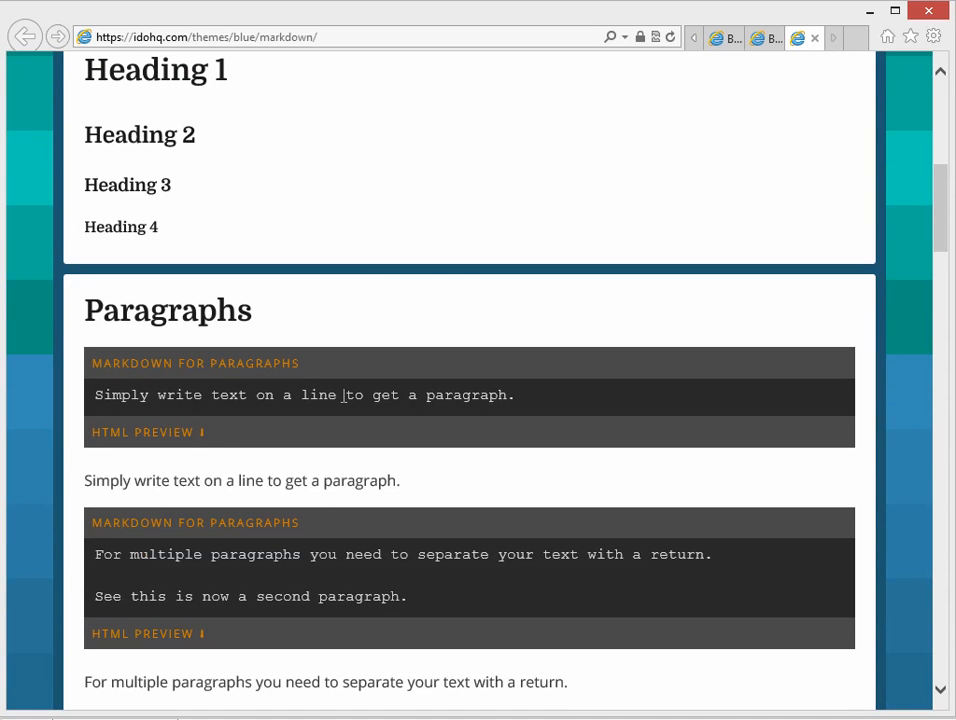
{"action": "left_click_drag", "start_coordinate": [94, 478], "coordinate": [311, 481]}
{"action": "scroll", "coordinate": [320, 500], "scroll_direction": "down", "scroll_amount": 1}
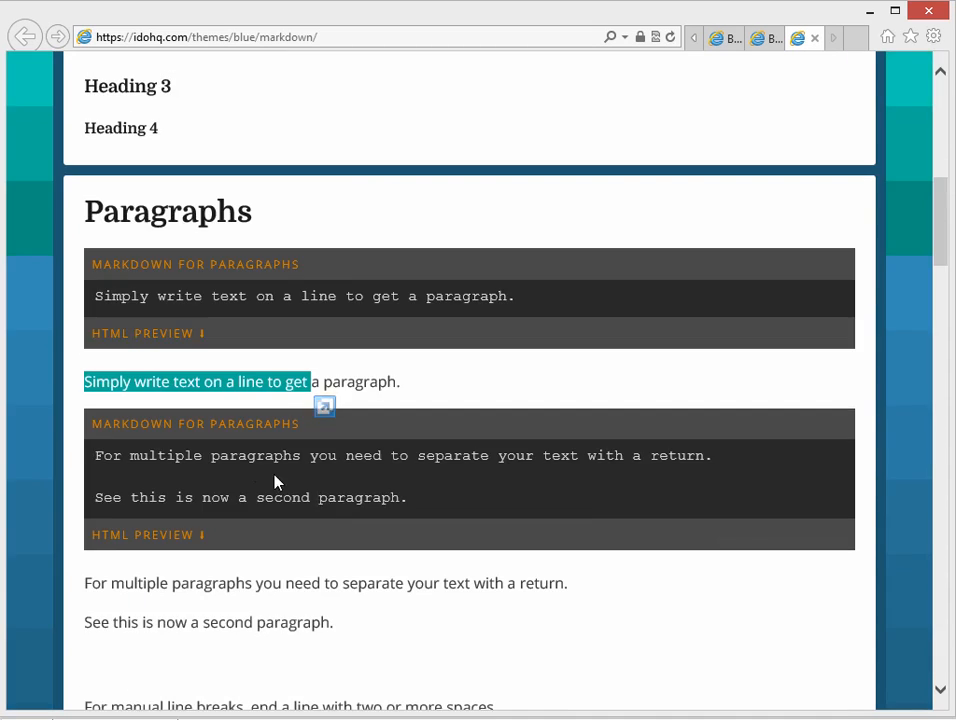
{"action": "scroll", "coordinate": [142, 473], "scroll_direction": "down", "scroll_amount": 1}
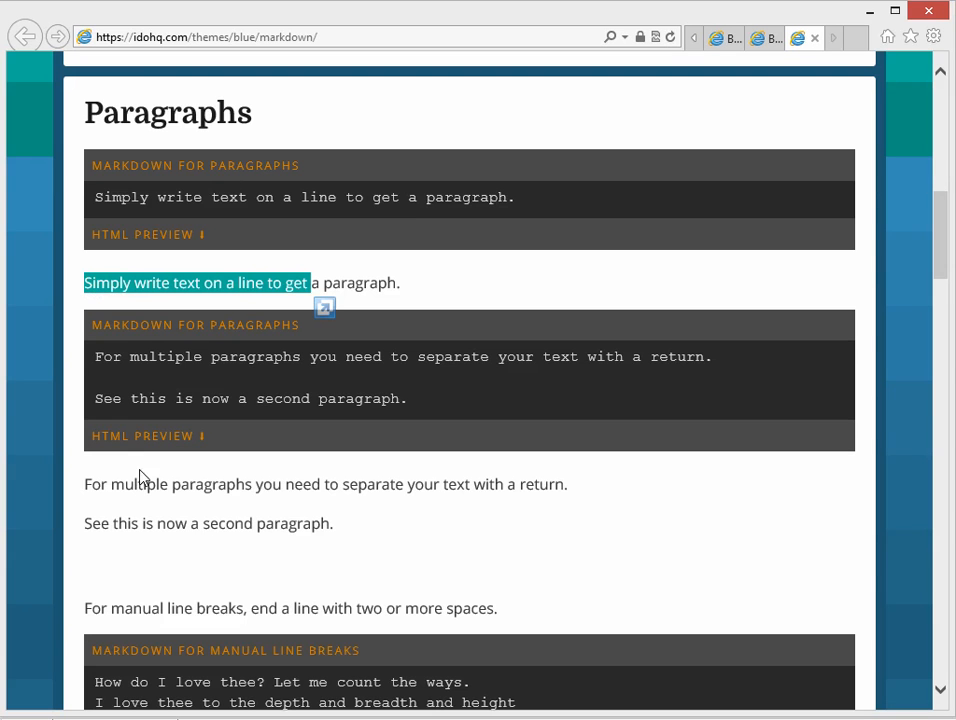
{"action": "scroll", "coordinate": [291, 535], "scroll_direction": "down", "scroll_amount": 2}
{"action": "scroll", "coordinate": [300, 485], "scroll_direction": "down", "scroll_amount": 1}
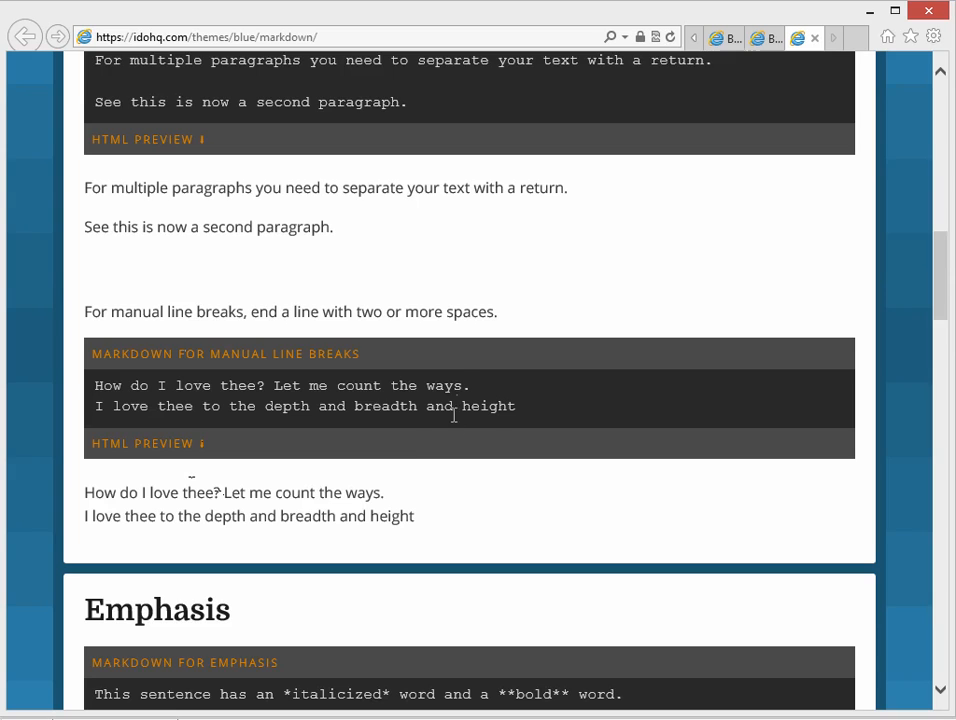
Examine the remaining Markdown examples for emphasis, blockquotes, lists, horizontal rules and links, through to the Element Test section.
{"action": "scroll", "coordinate": [455, 420], "scroll_direction": "down", "scroll_amount": 3}
{"action": "scroll", "coordinate": [390, 546], "scroll_direction": "down", "scroll_amount": 1}
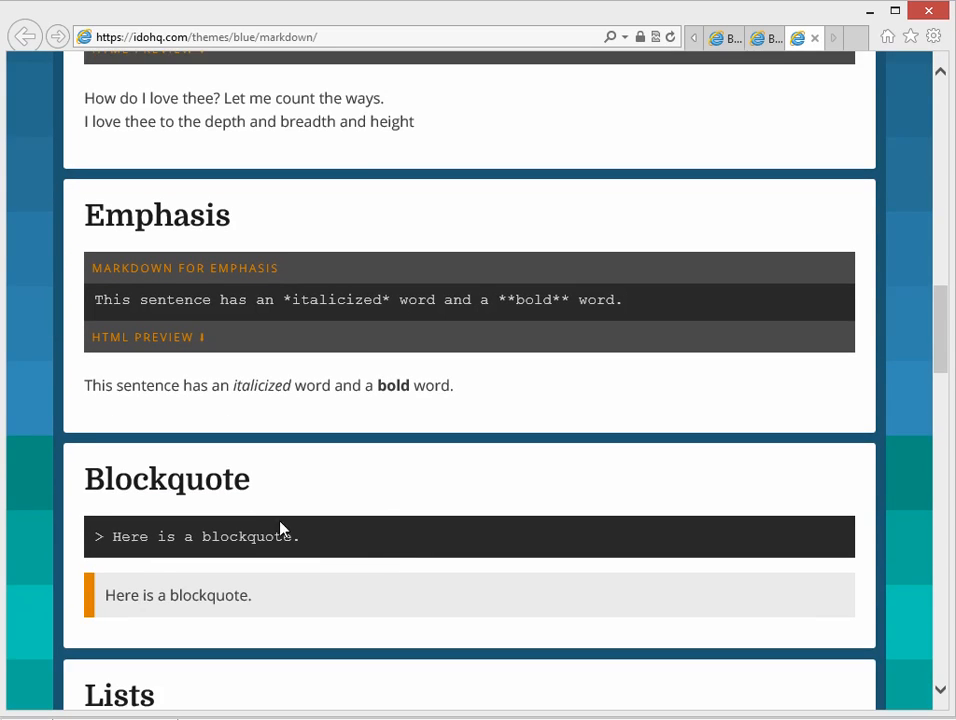
{"action": "scroll", "coordinate": [241, 603], "scroll_direction": "down", "scroll_amount": 5}
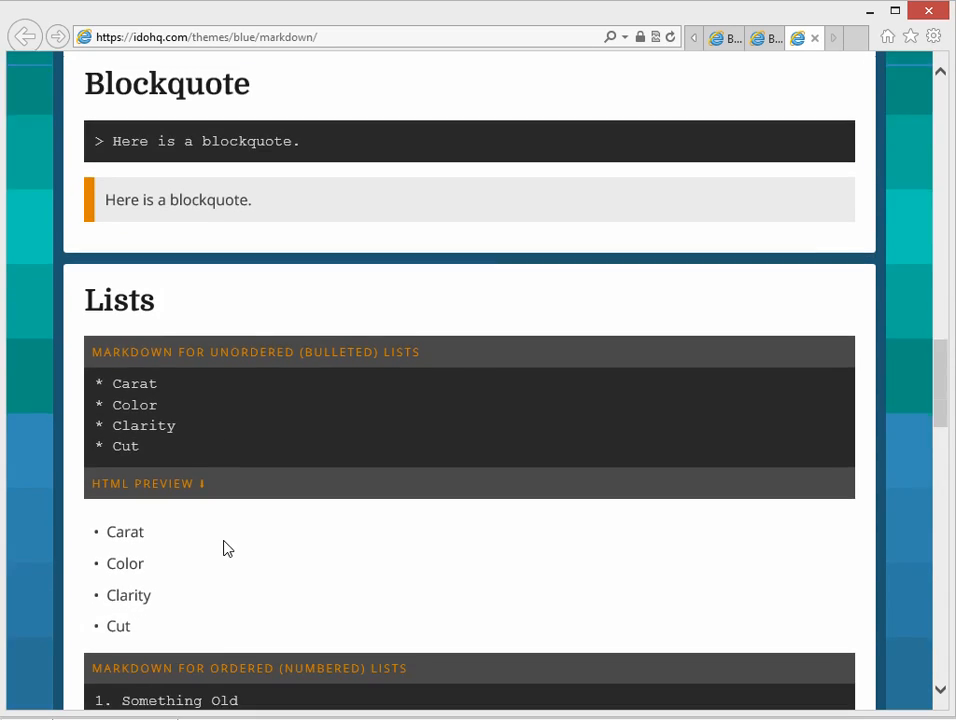
{"action": "scroll", "coordinate": [228, 530], "scroll_direction": "down", "scroll_amount": 2}
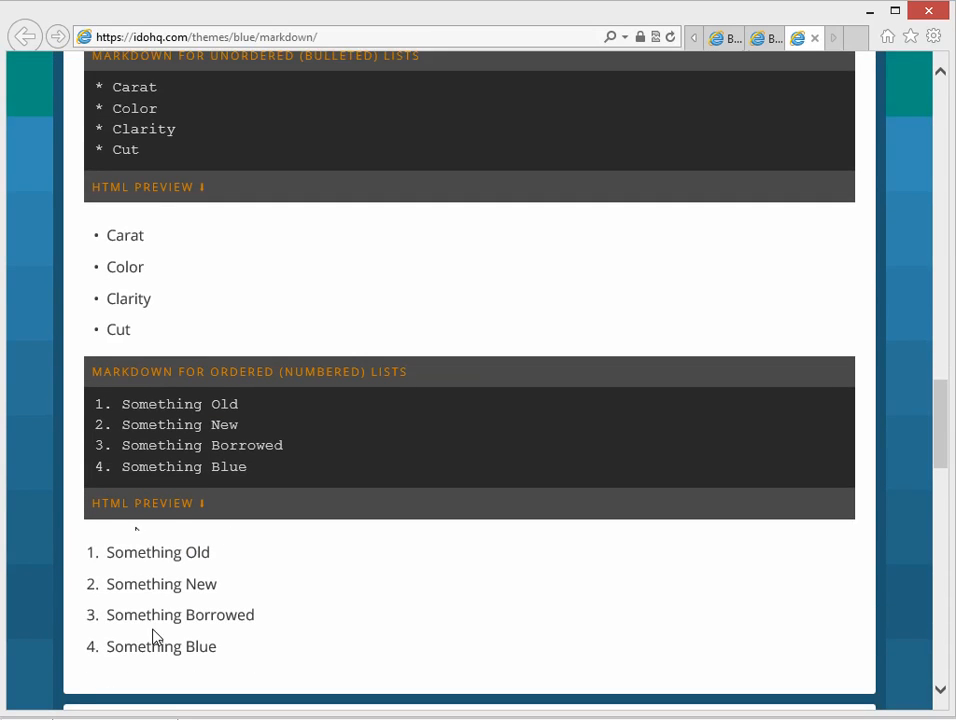
{"action": "scroll", "coordinate": [287, 548], "scroll_direction": "down", "scroll_amount": 2}
{"action": "scroll", "coordinate": [286, 550], "scroll_direction": "down", "scroll_amount": 4}
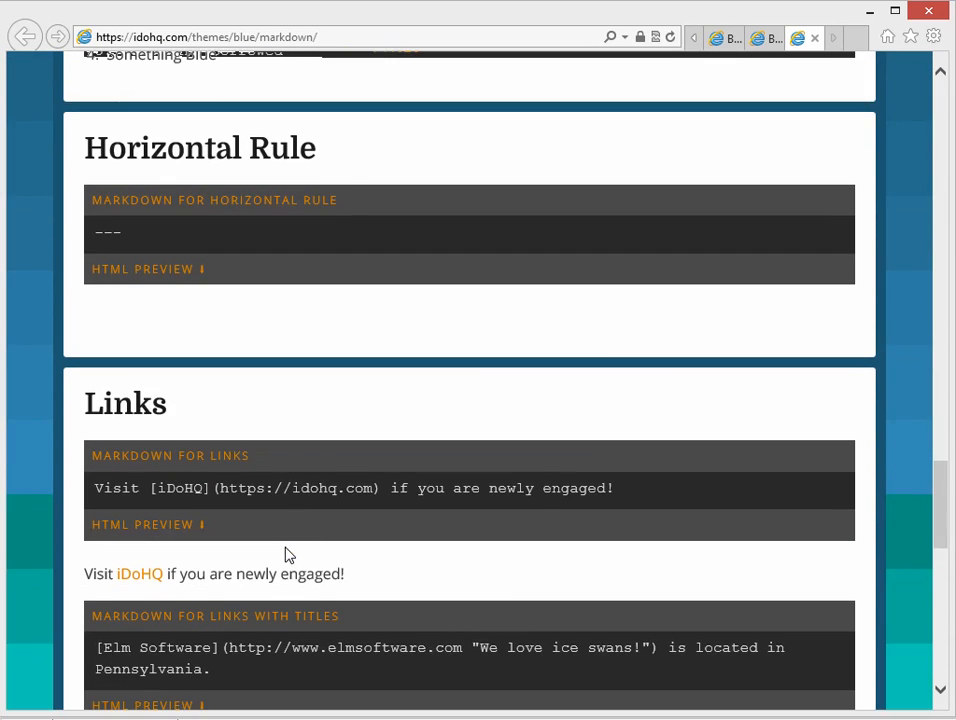
{"action": "scroll", "coordinate": [324, 540], "scroll_direction": "down", "scroll_amount": 3}
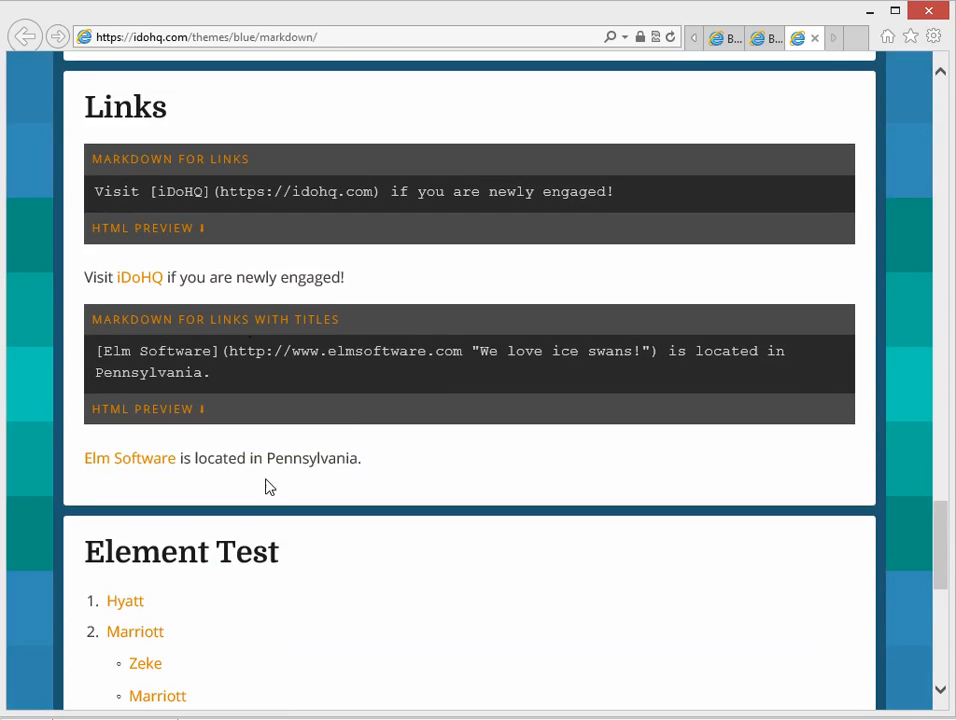
{"action": "scroll", "coordinate": [365, 570], "scroll_direction": "down", "scroll_amount": 2}
{"action": "scroll", "coordinate": [297, 493], "scroll_direction": "down", "scroll_amount": 5}
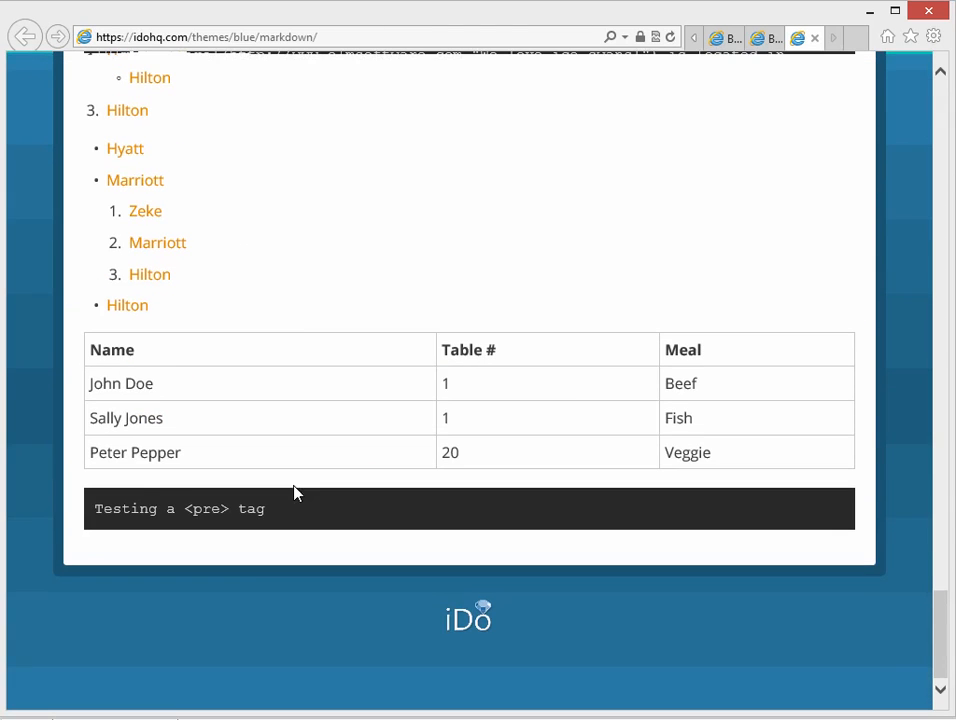
{"action": "left_click_drag", "start_coordinate": [941, 634], "coordinate": [930, 95]}
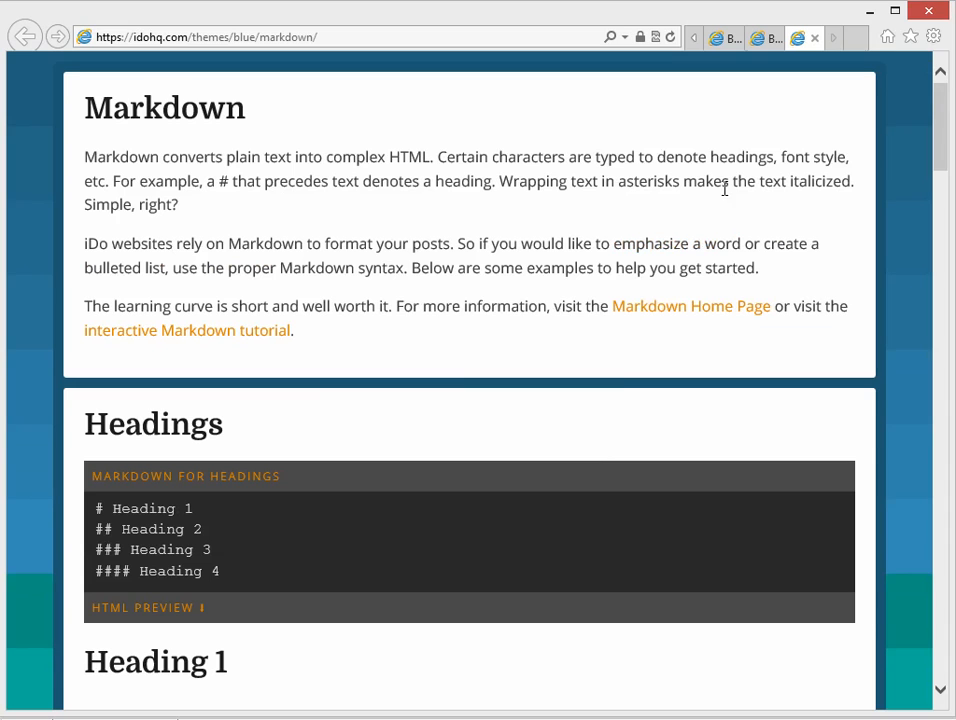
Close the browser with all its tabs and dismiss the empty new post without saving.
{"action": "left_click", "coordinate": [929, 10]}
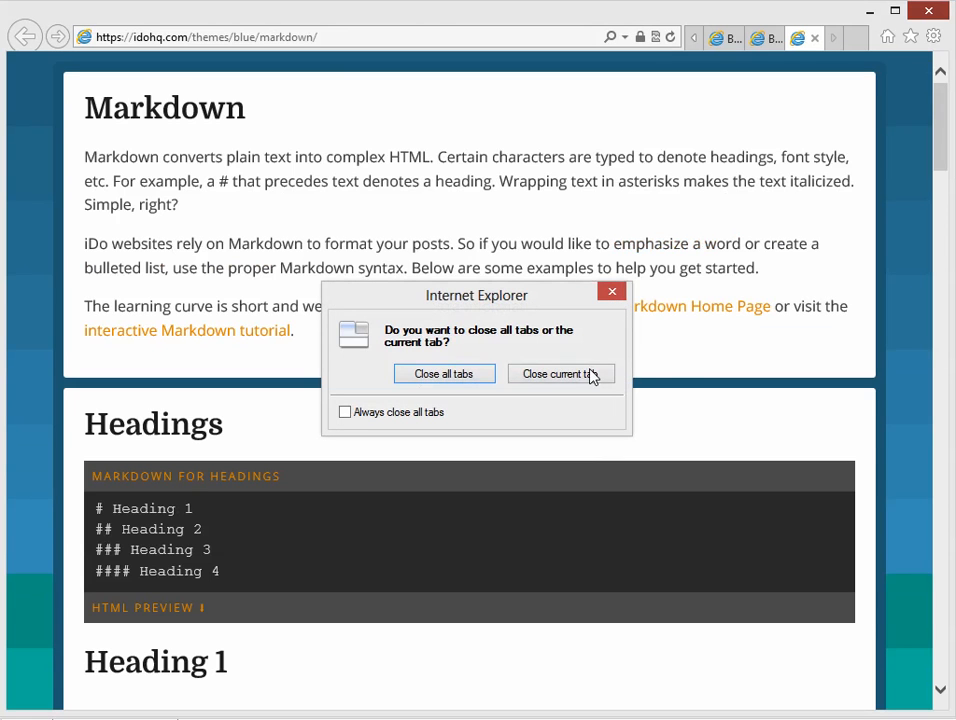
{"action": "left_click", "coordinate": [443, 374]}
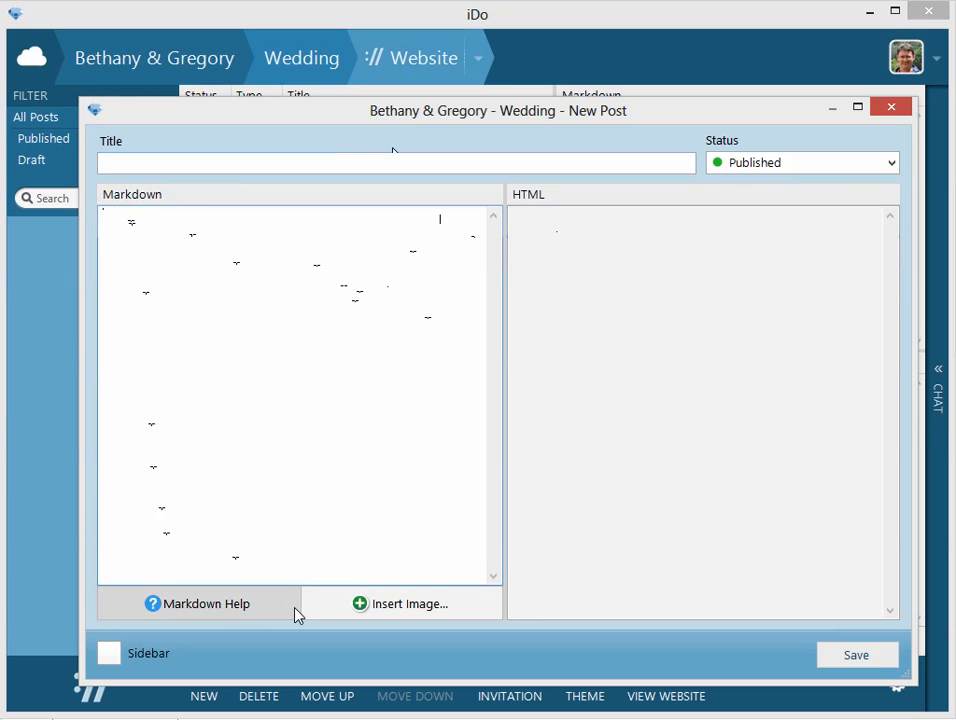
{"action": "left_click", "coordinate": [893, 110]}
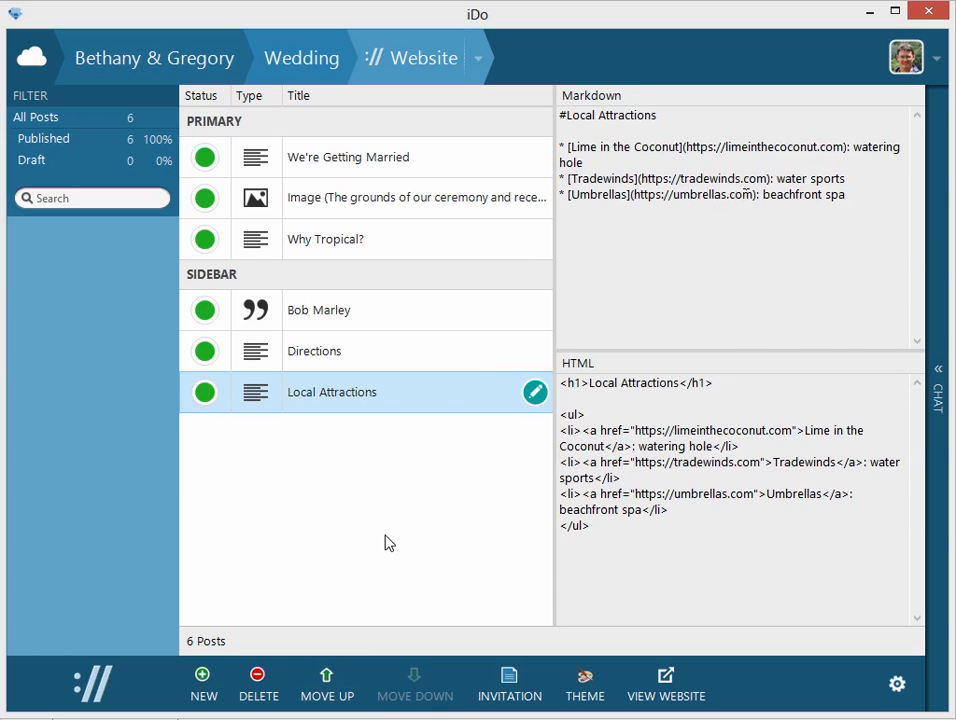
Switch the Directions post and the ceremony grounds image to draft status and view the published website.
{"action": "left_click", "coordinate": [350, 569]}
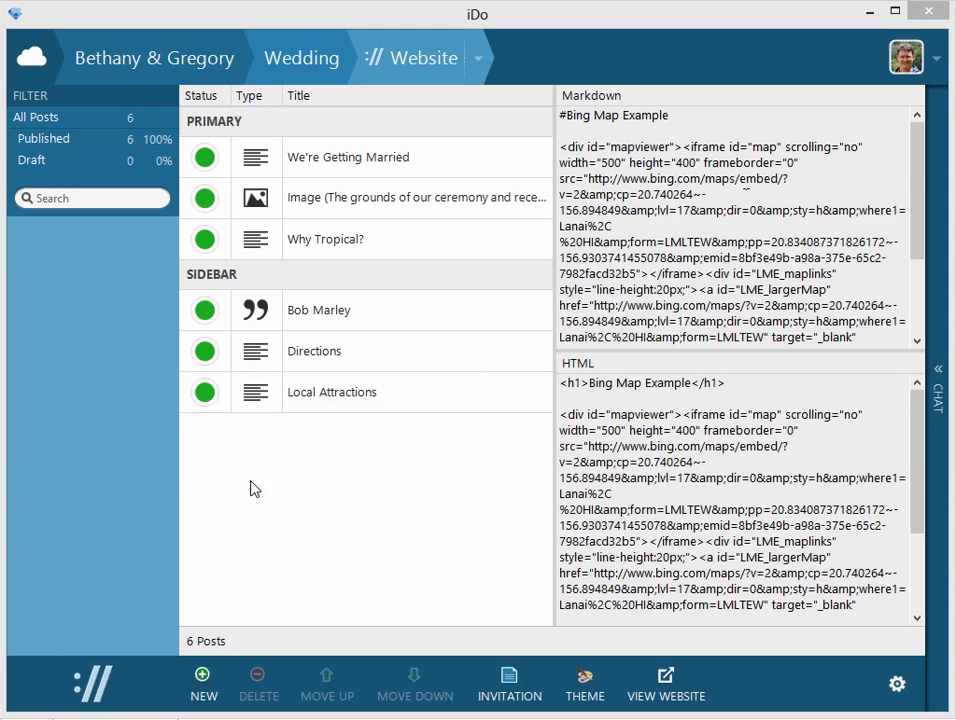
{"action": "left_click", "coordinate": [206, 354]}
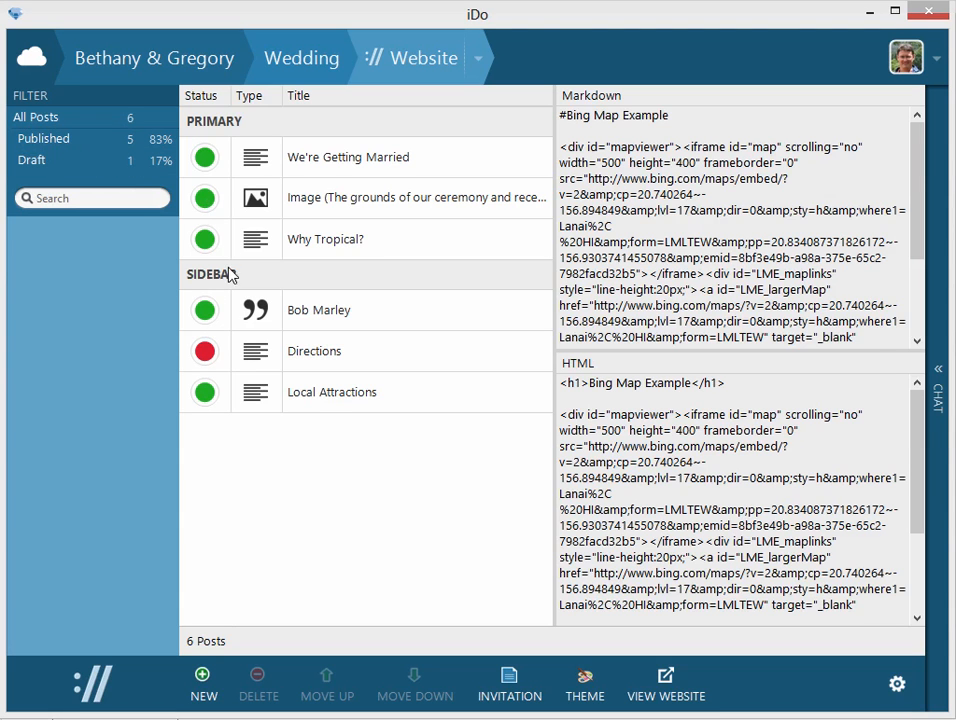
{"action": "left_click", "coordinate": [208, 199]}
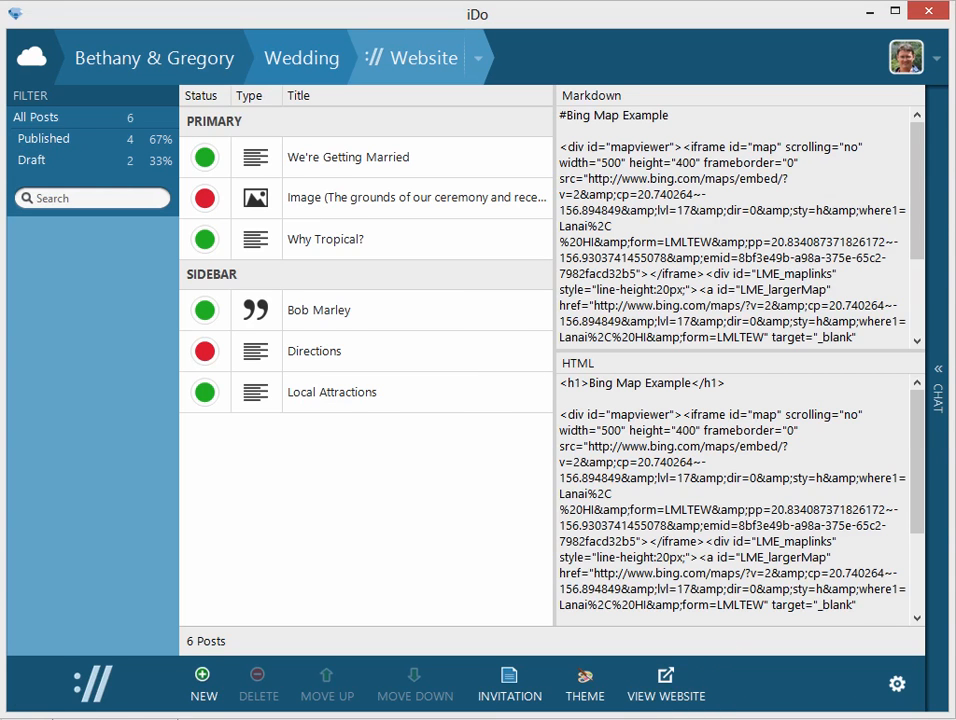
{"action": "left_click", "coordinate": [662, 692]}
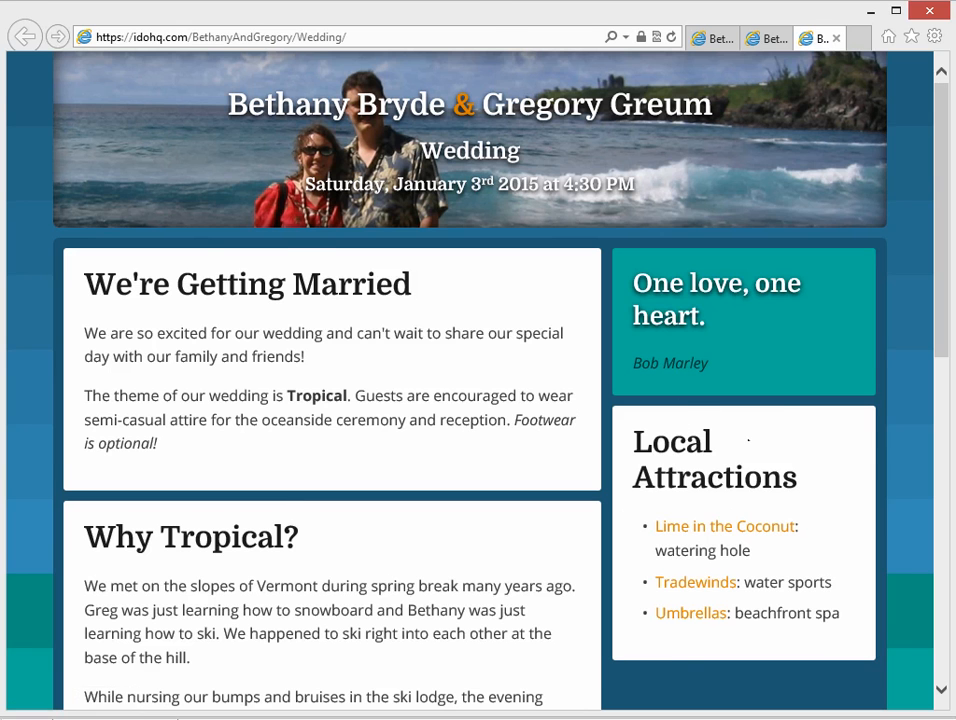
Set the ceremony grounds image and the Directions post back to published, view the website and return to iDo.
{"action": "left_click", "coordinate": [146, 719]}
{"action": "left_click", "coordinate": [204, 197]}
{"action": "left_click", "coordinate": [204, 351]}
{"action": "left_click", "coordinate": [666, 688]}
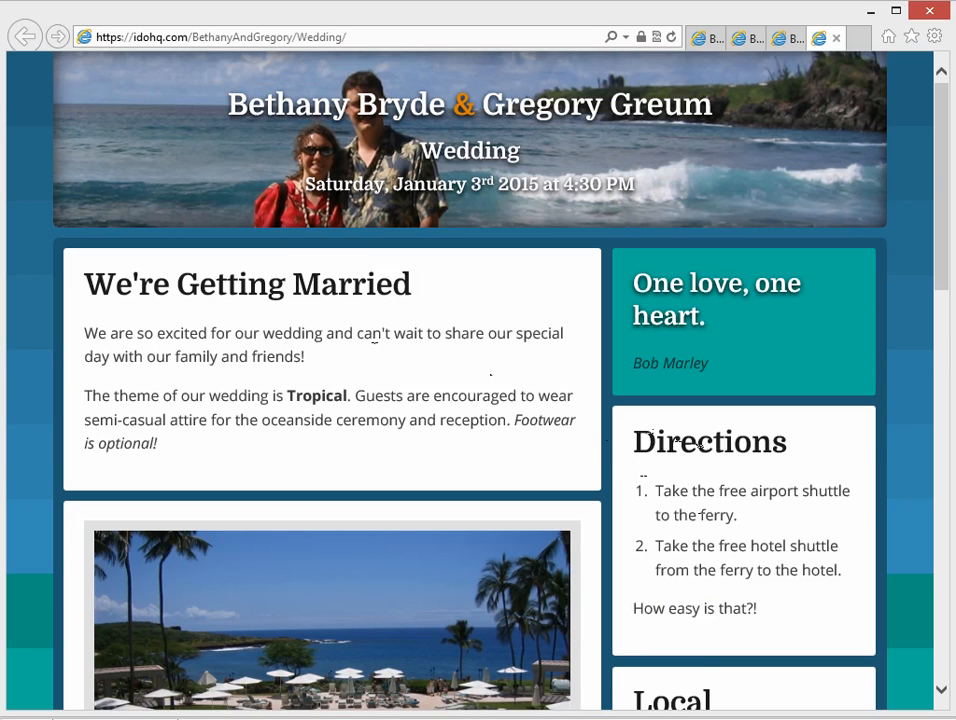
{"action": "key", "text": "alt+Tab"}
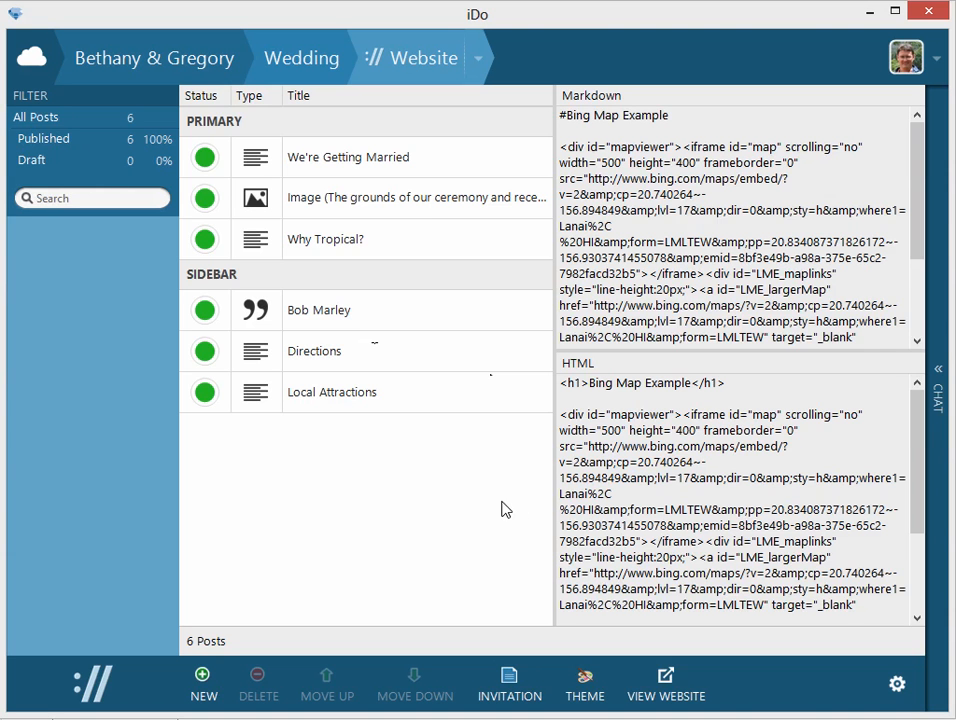